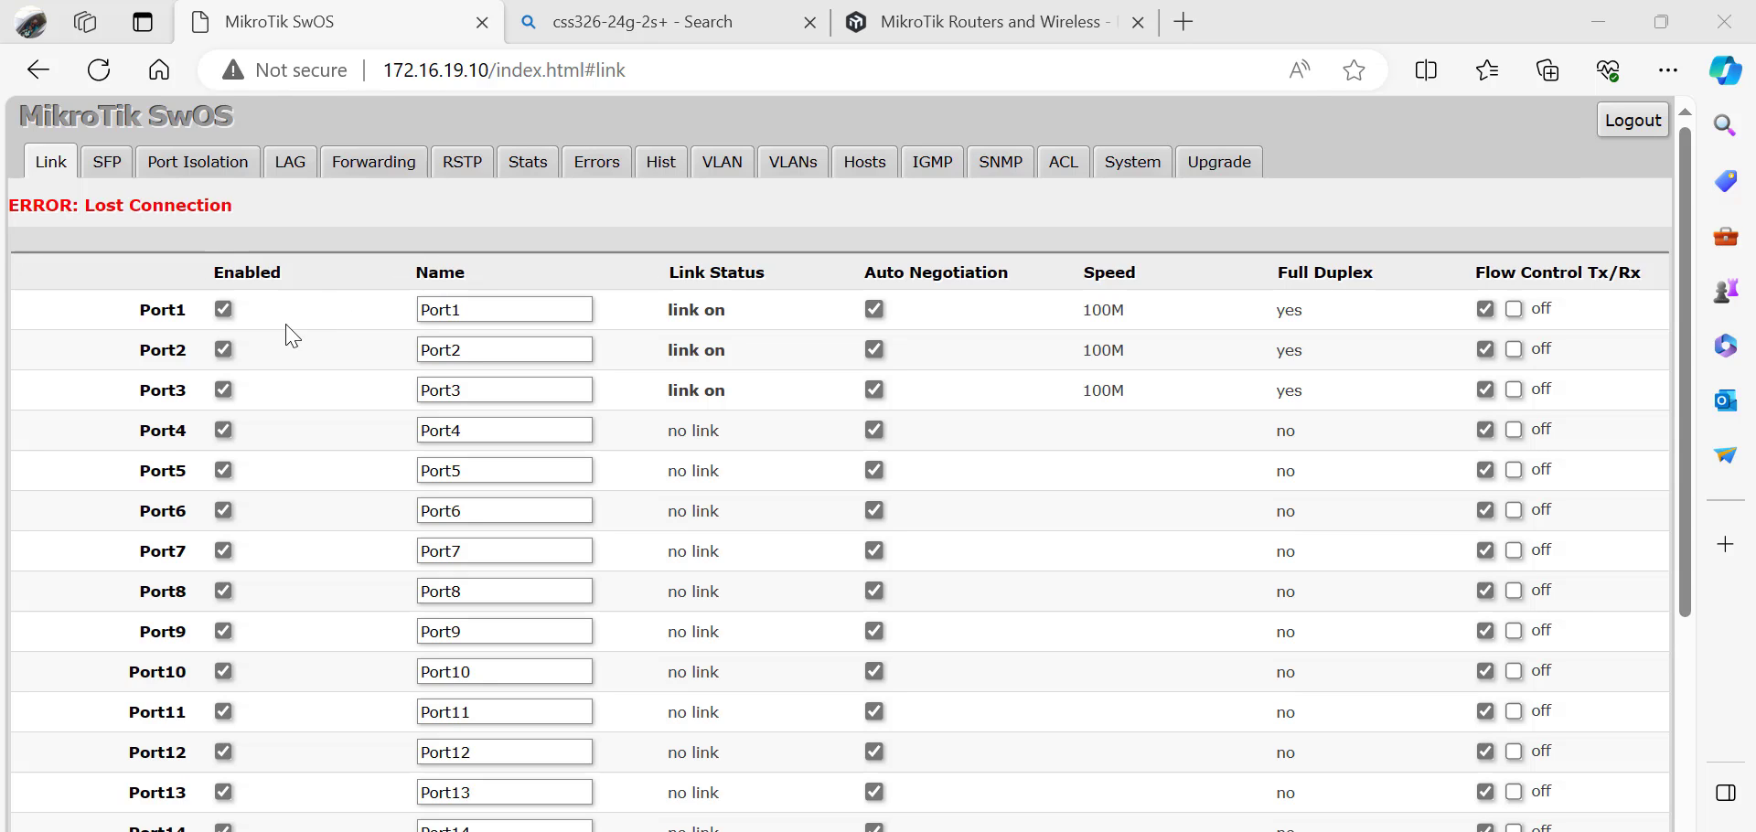
Open the switch's System settings and check the board name in the General section.
click(1132, 163)
scroll(678, 612, down, 2)
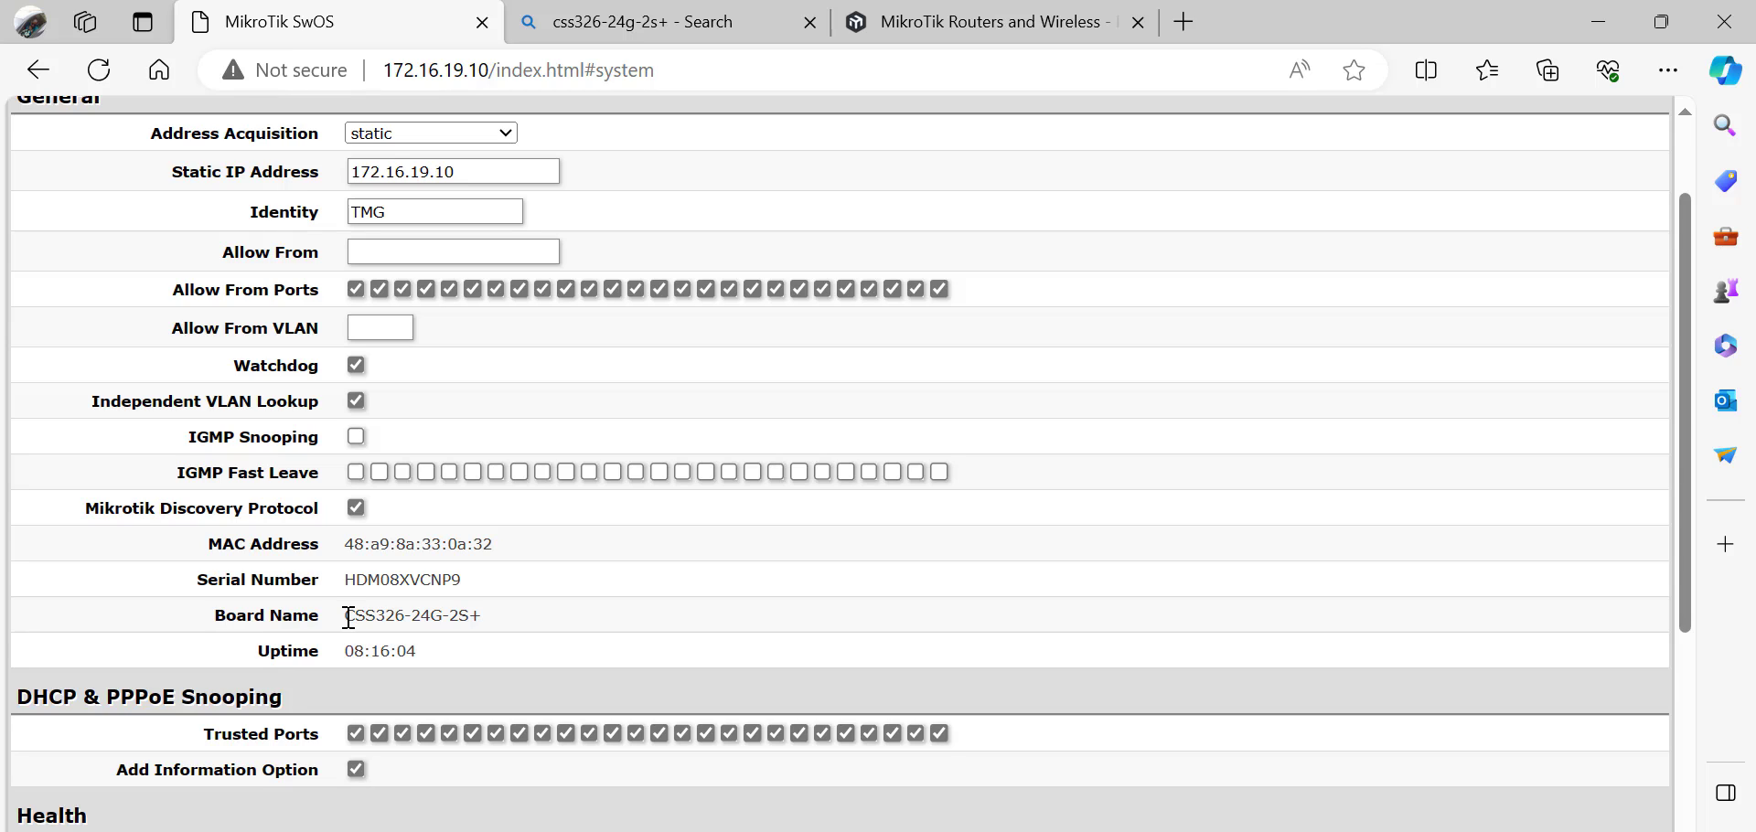
drag(348, 618, 384, 622)
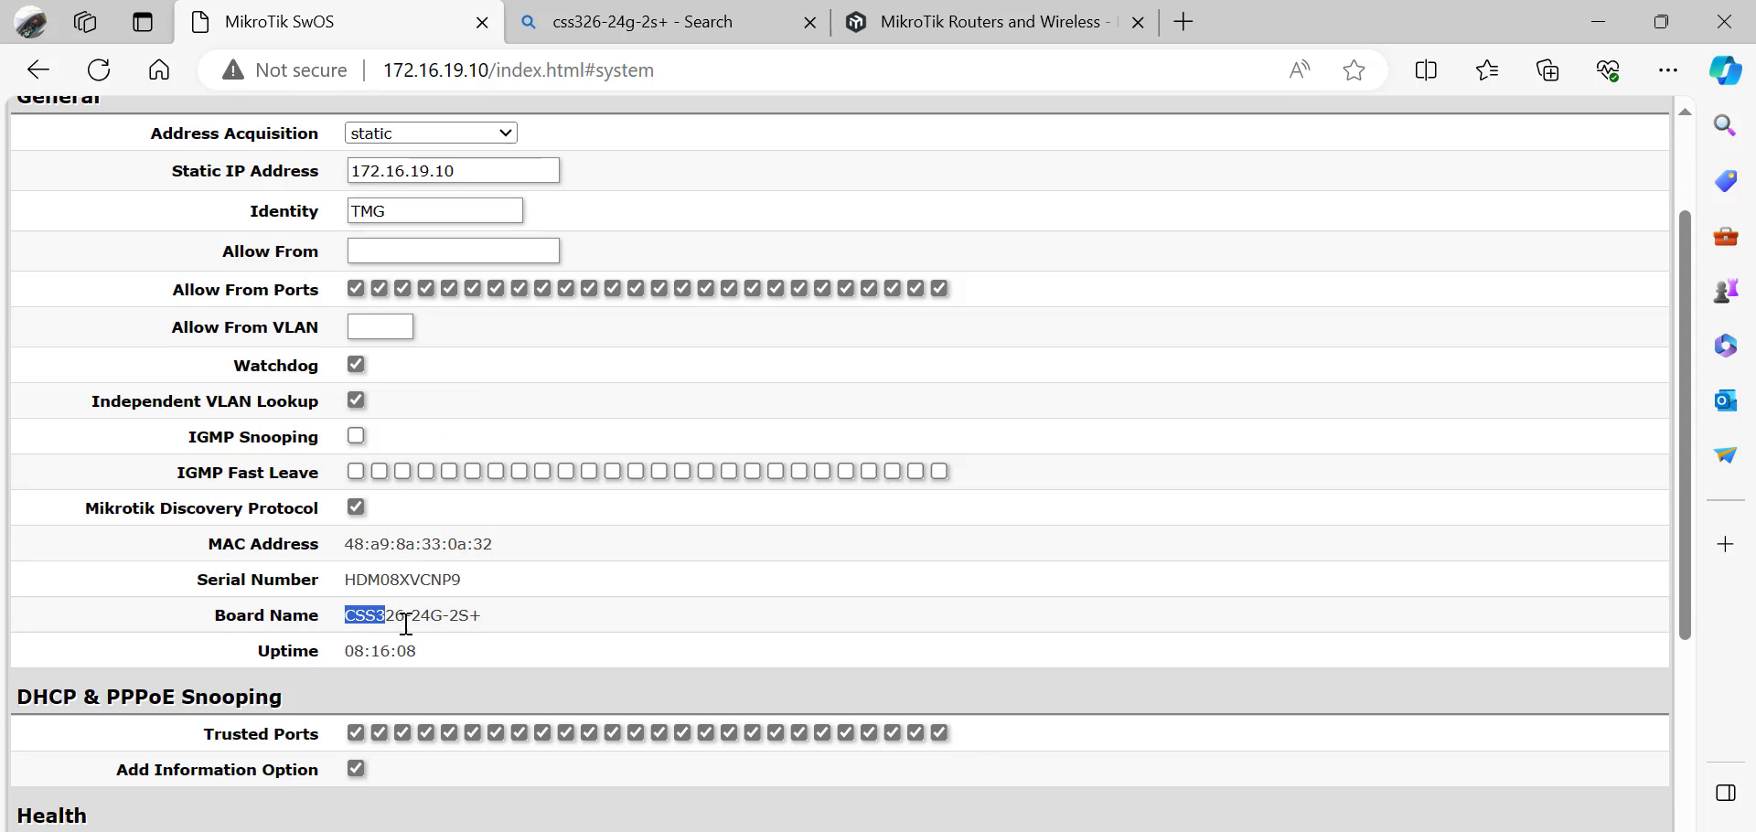
drag(410, 621, 439, 622)
click(456, 619)
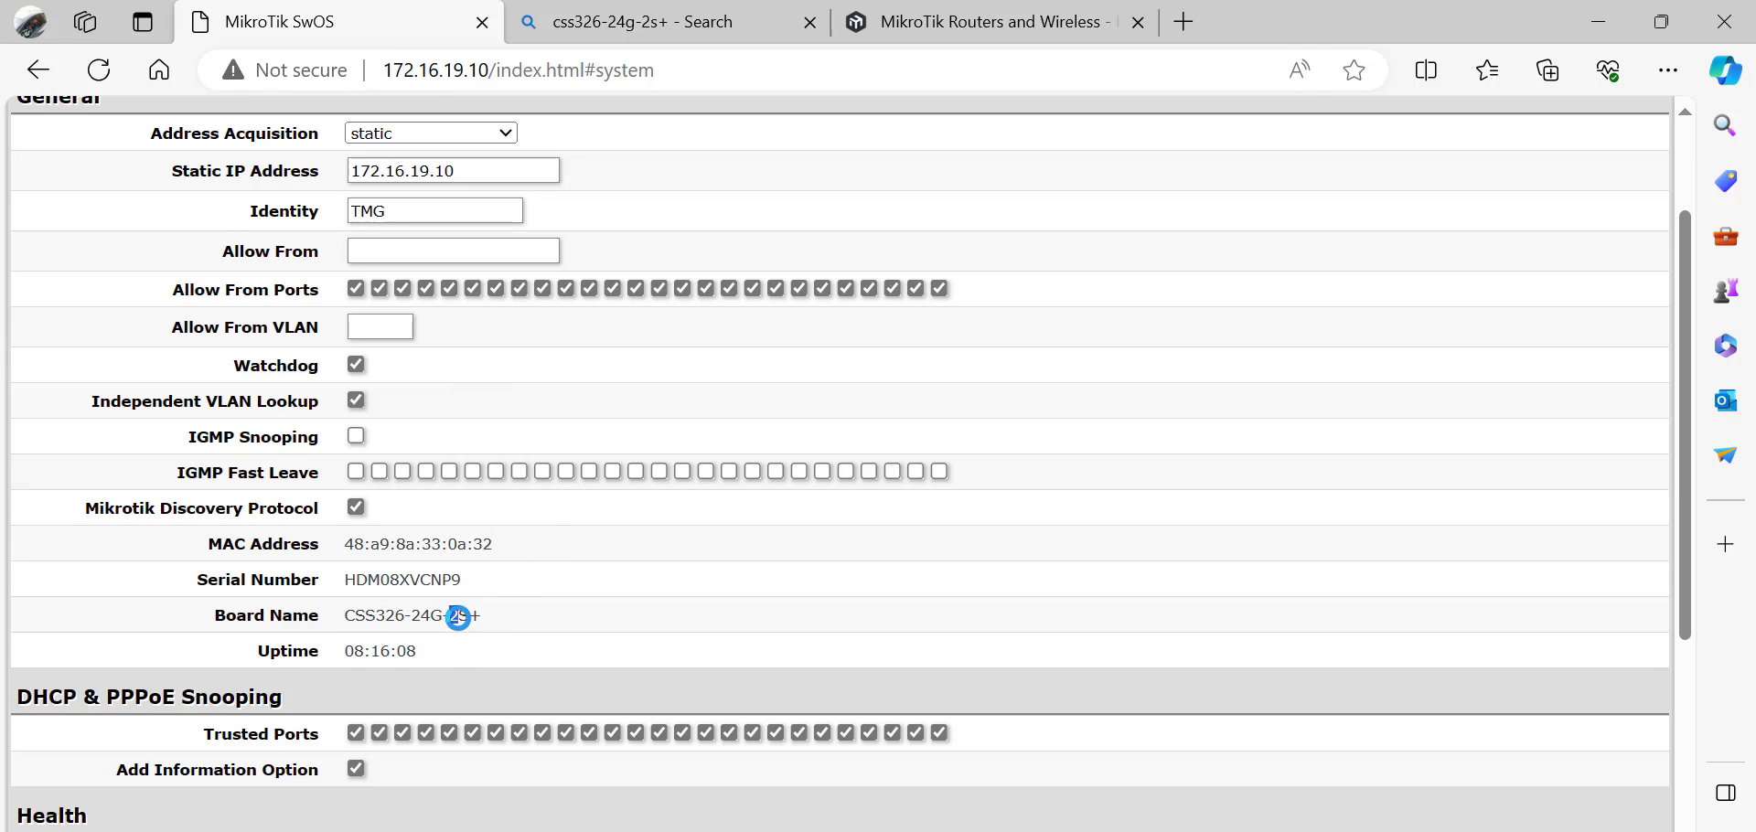
double_click(456, 620)
click(498, 629)
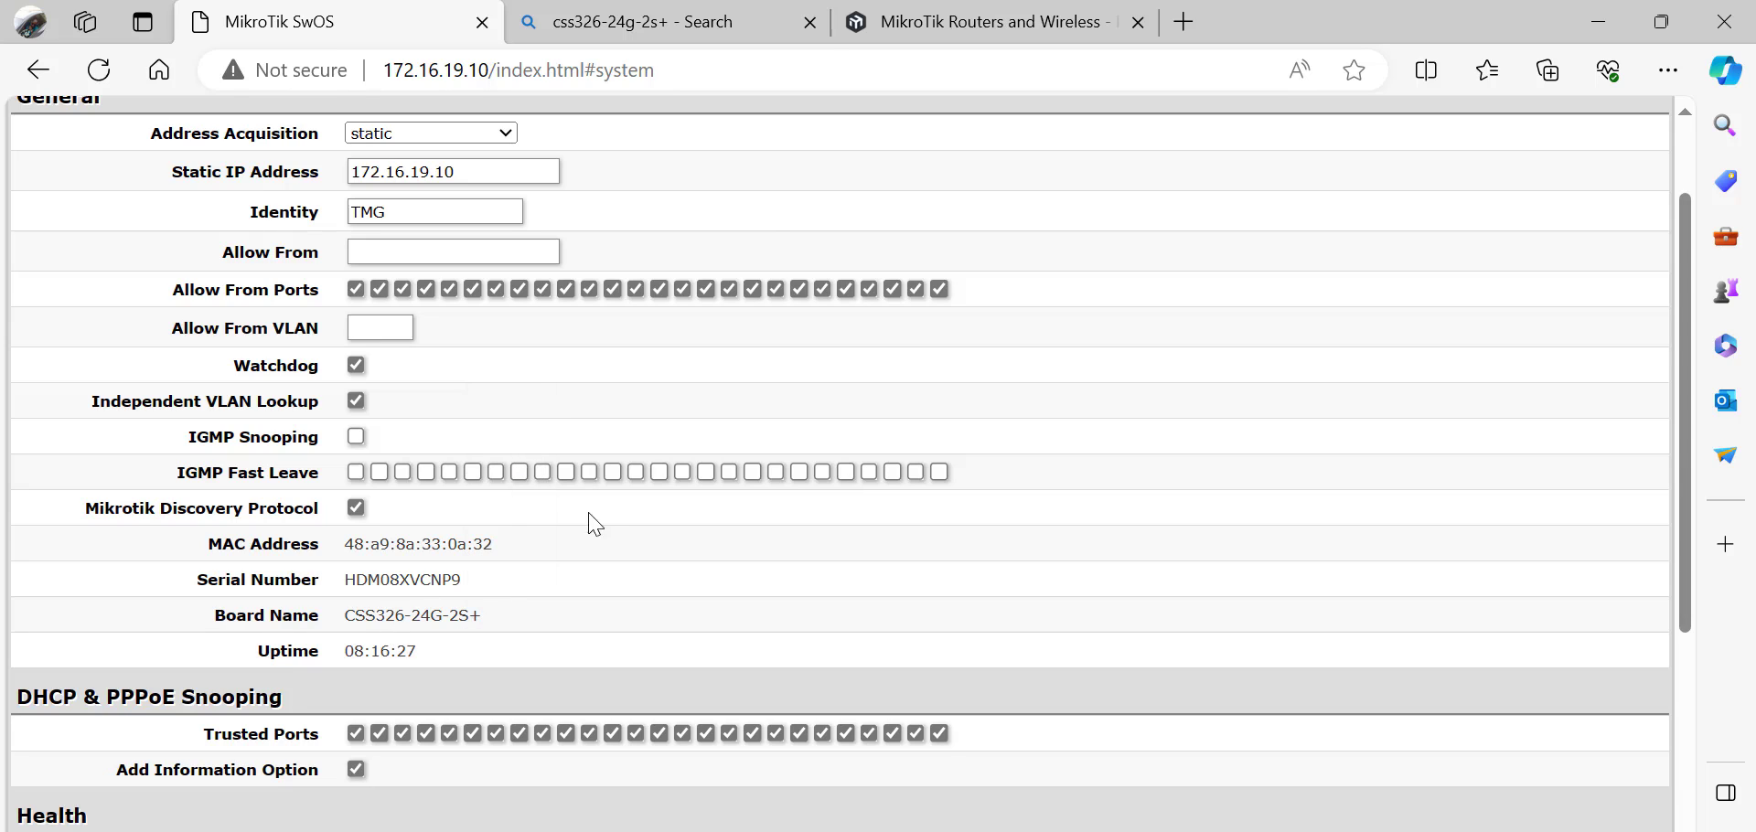
Close the css326-24g-2s+ search page and read the model name and description on the MikroTik product page.
click(809, 23)
click(660, 27)
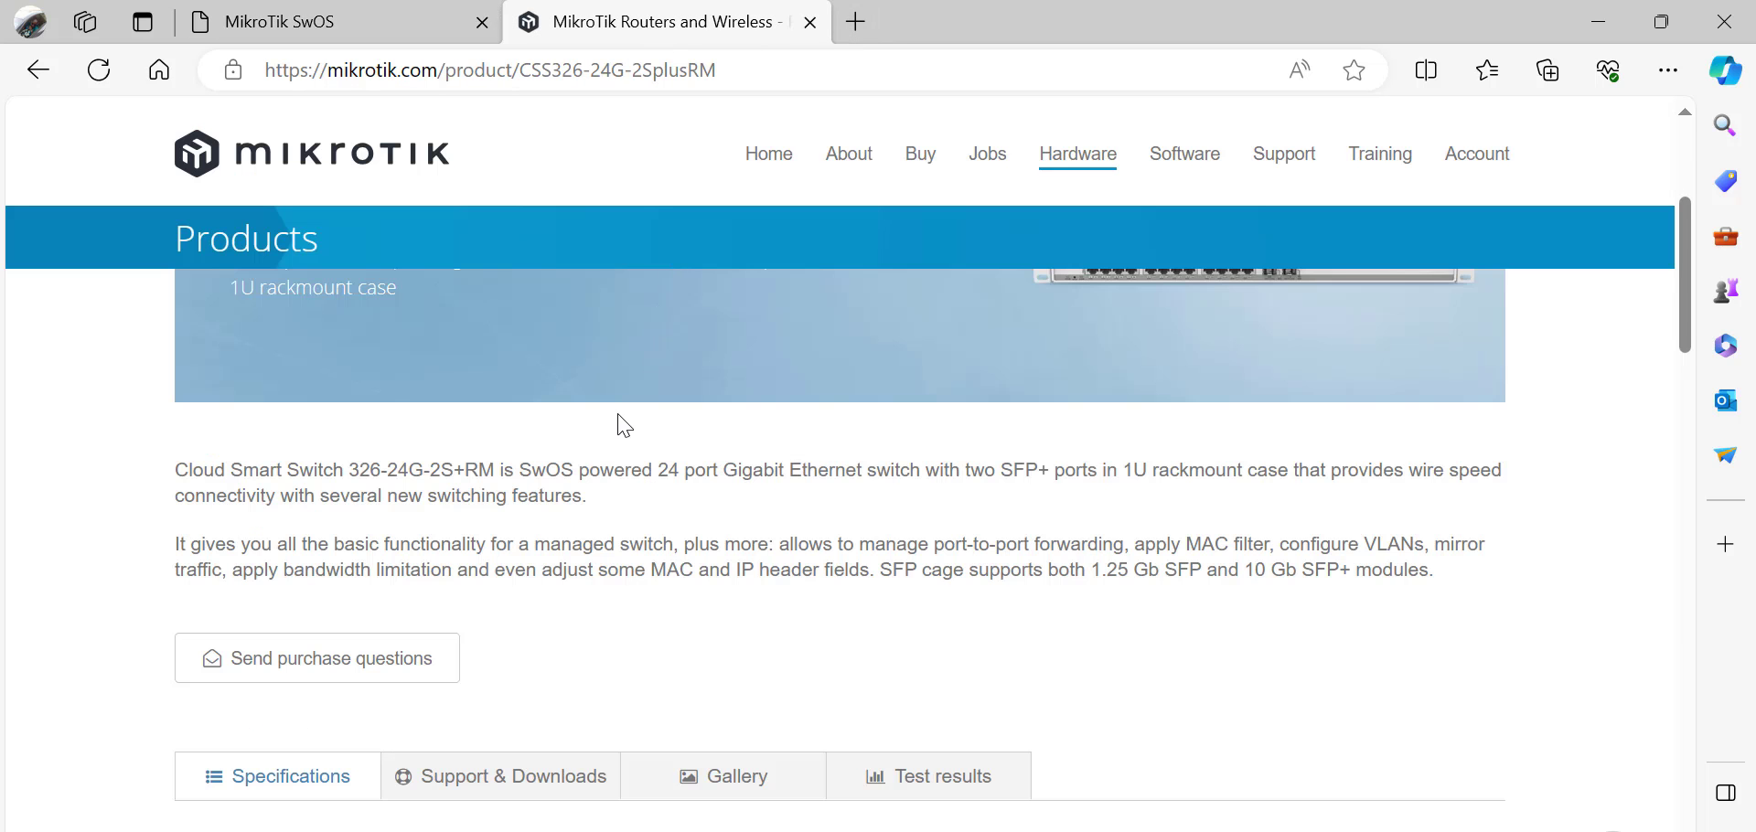
scroll(698, 478, up, 4)
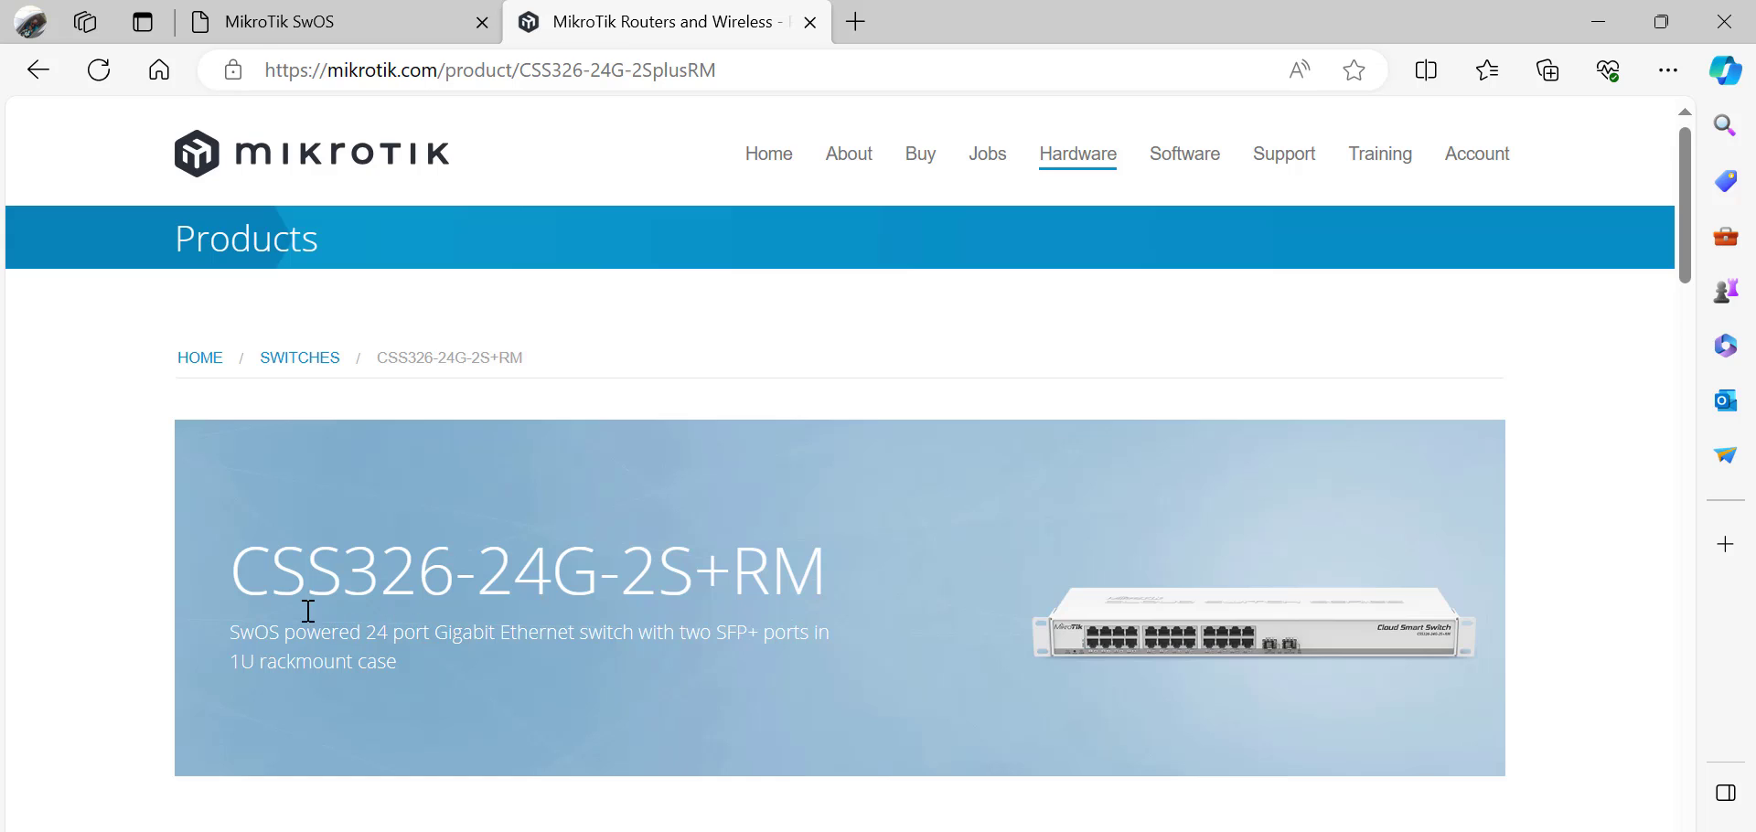
drag(267, 576, 894, 599)
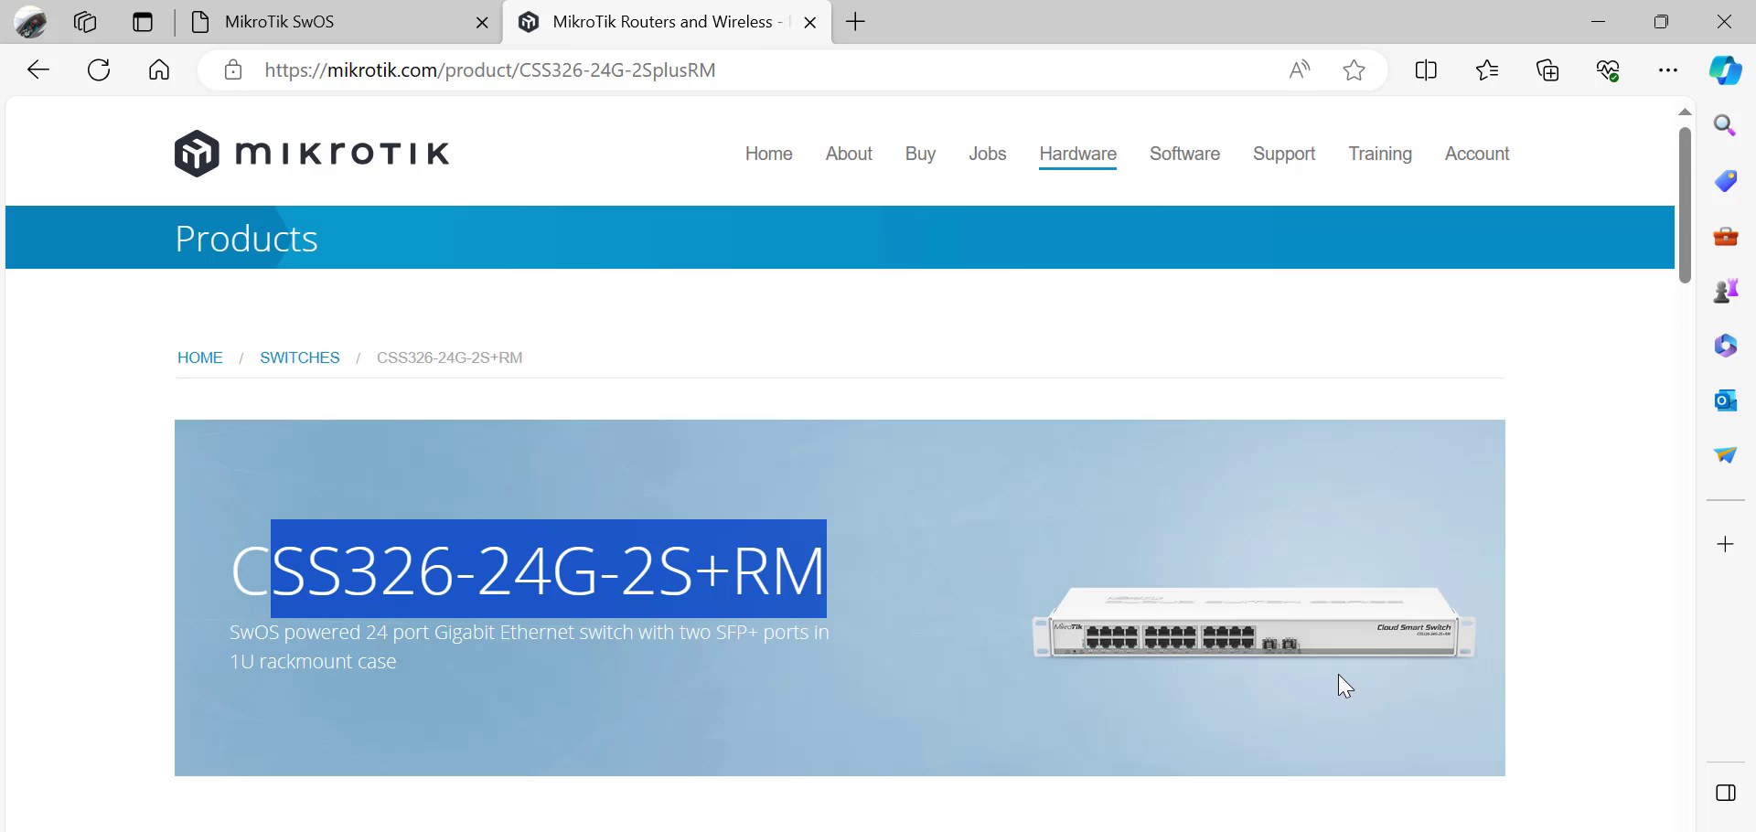
scroll(1337, 673, down, 3)
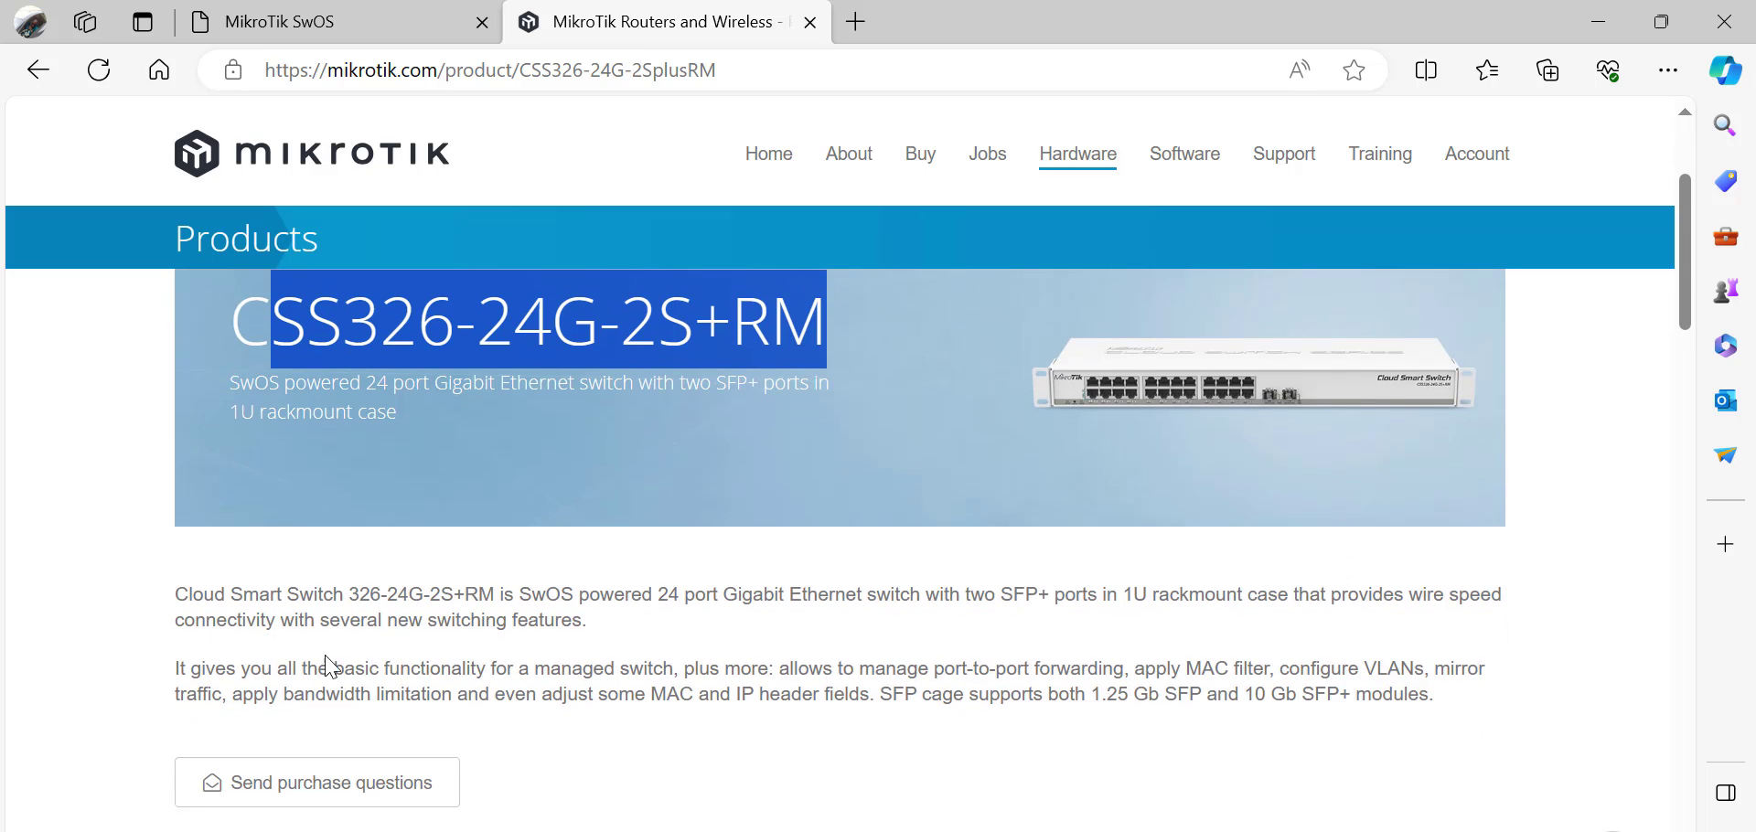
double_click(533, 595)
drag(669, 595, 752, 594)
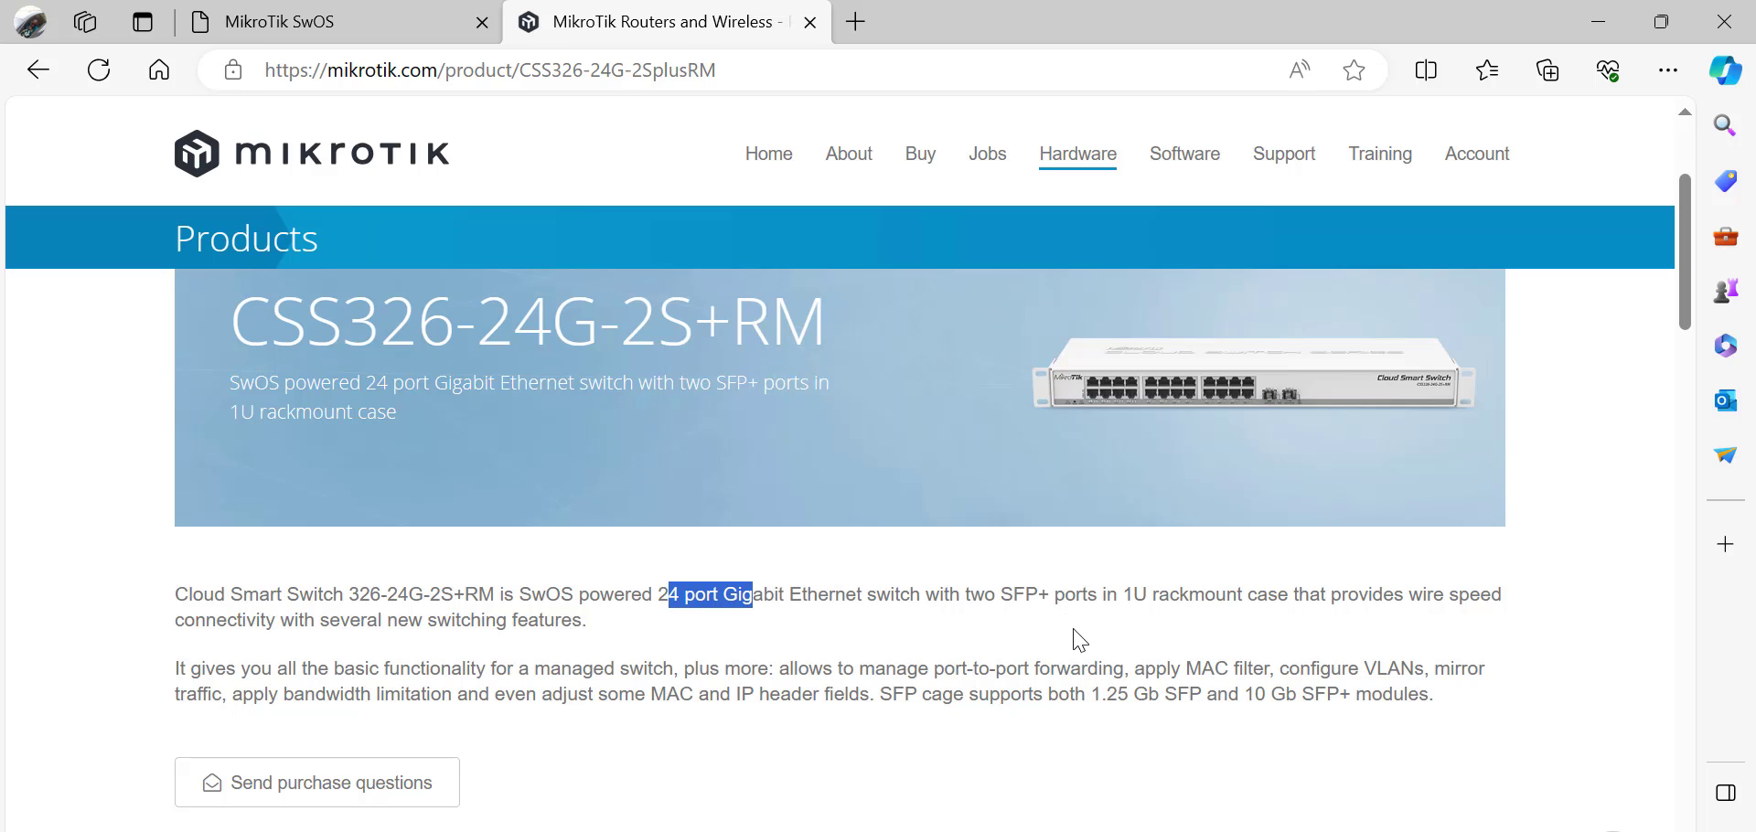
scroll(1144, 664, down, 1)
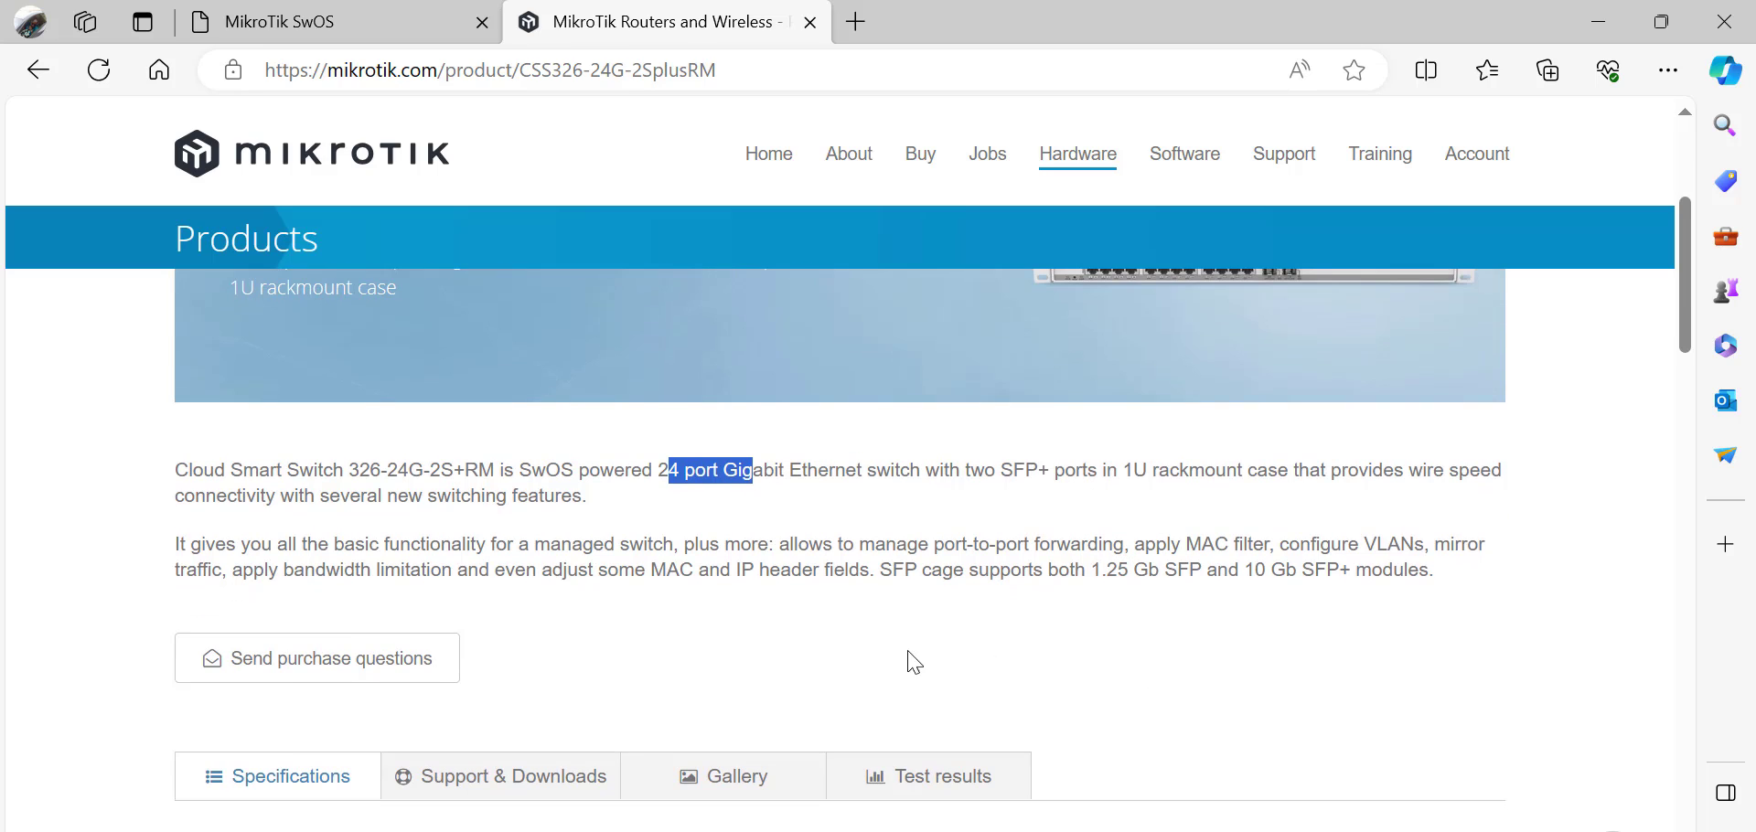
Review the product's Specifications table down to the suggested price.
scroll(811, 649, down, 4)
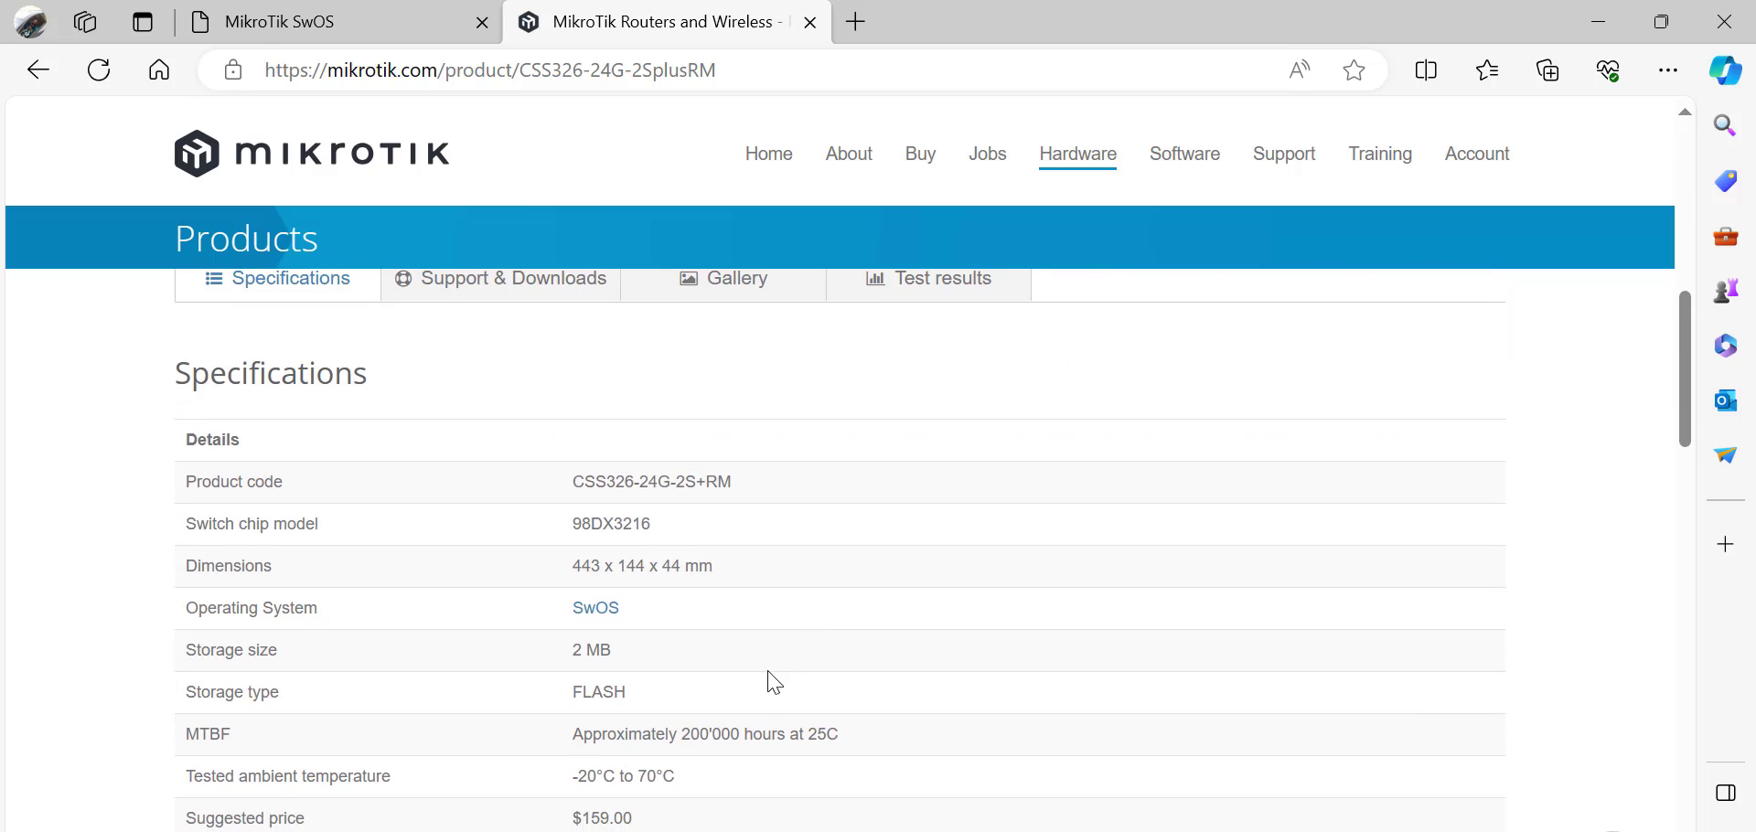
scroll(773, 686, down, 1)
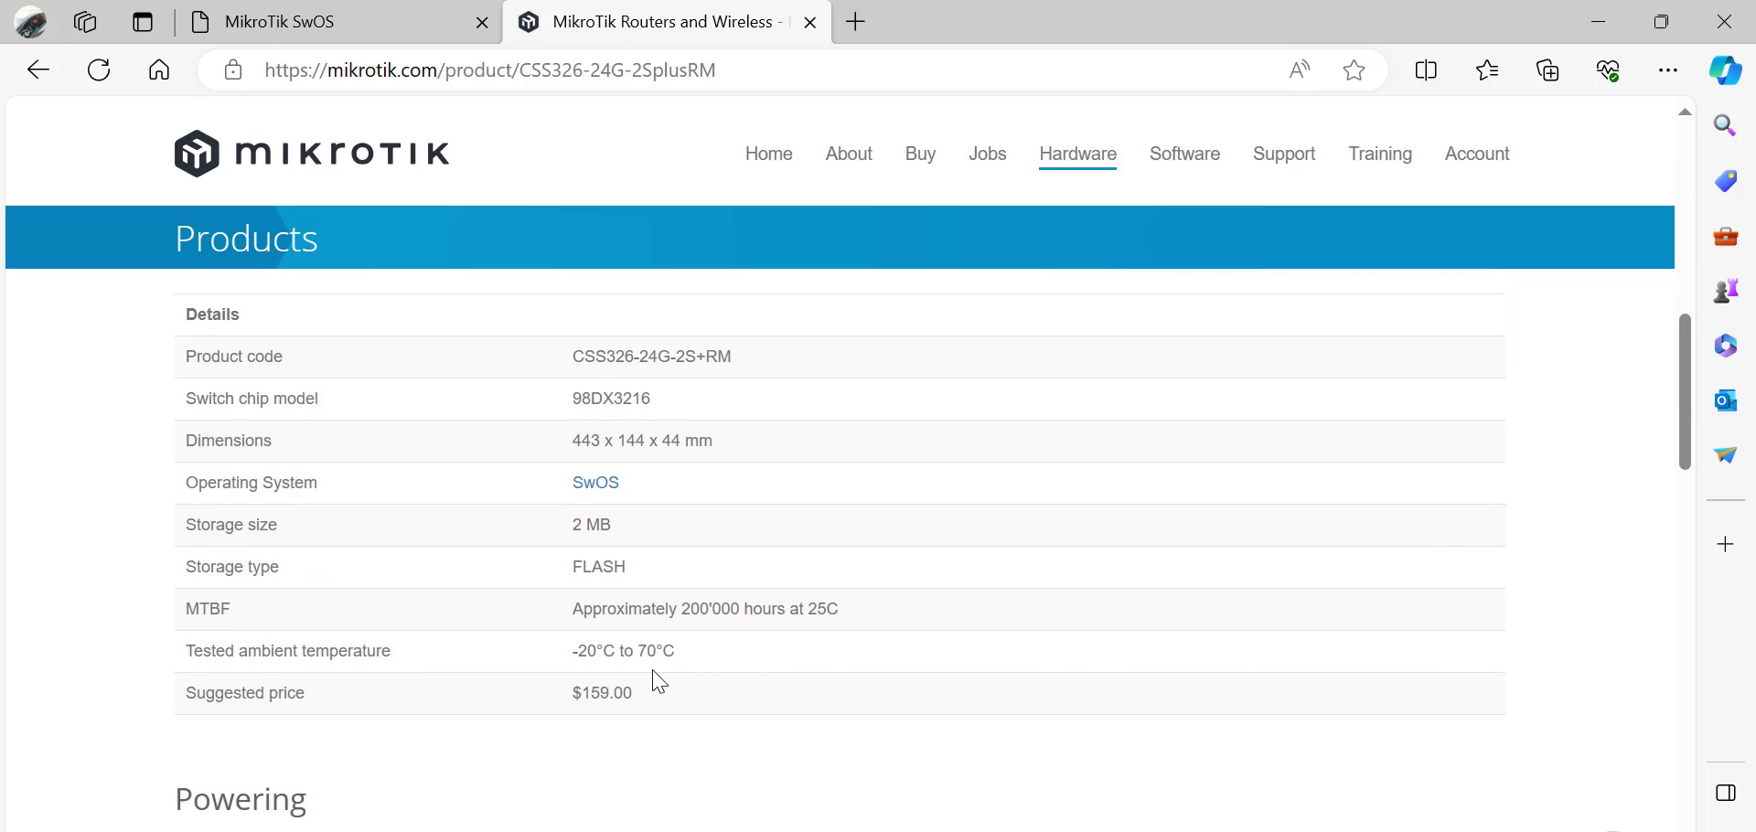
drag(608, 704, 551, 703)
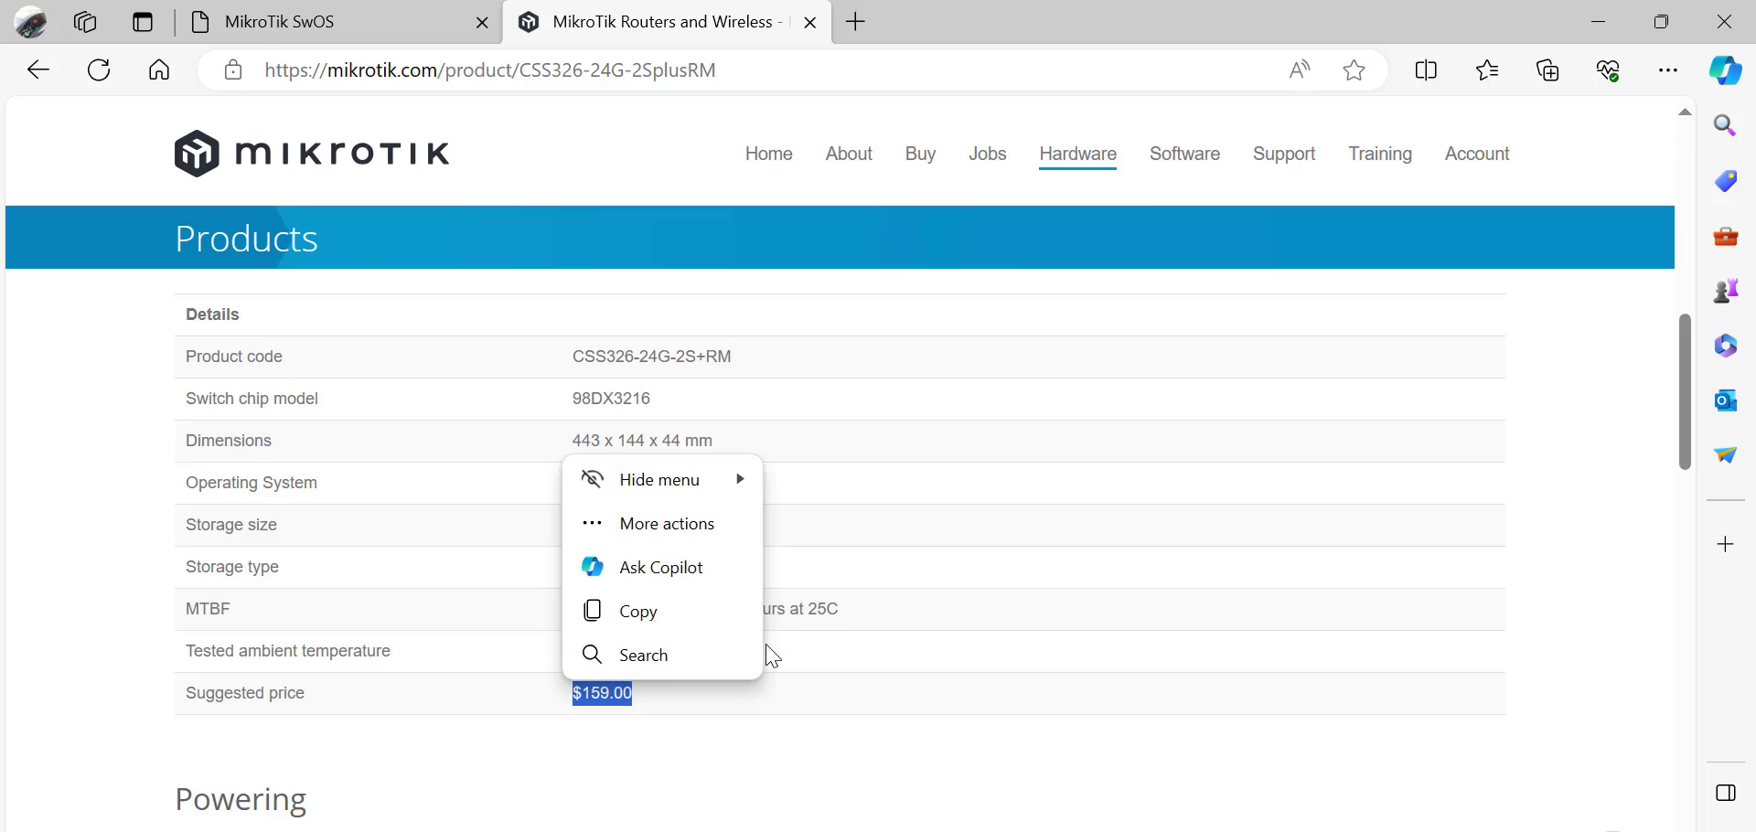
click(942, 668)
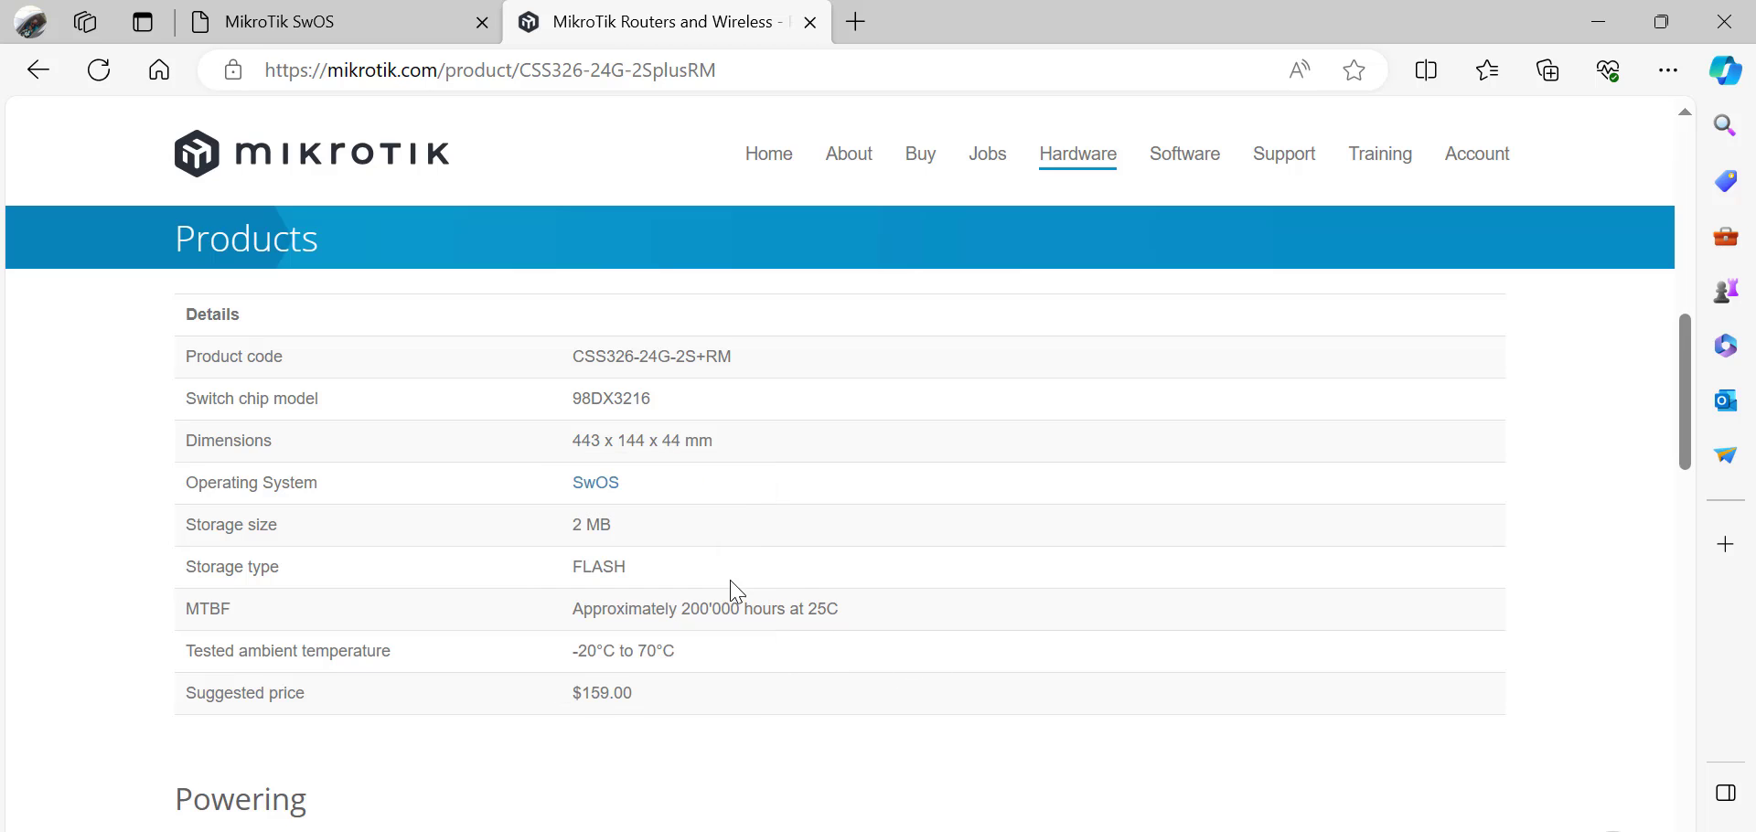
Check the max power consumption and PoE in entries in the product's Powering table.
scroll(731, 594, down, 2)
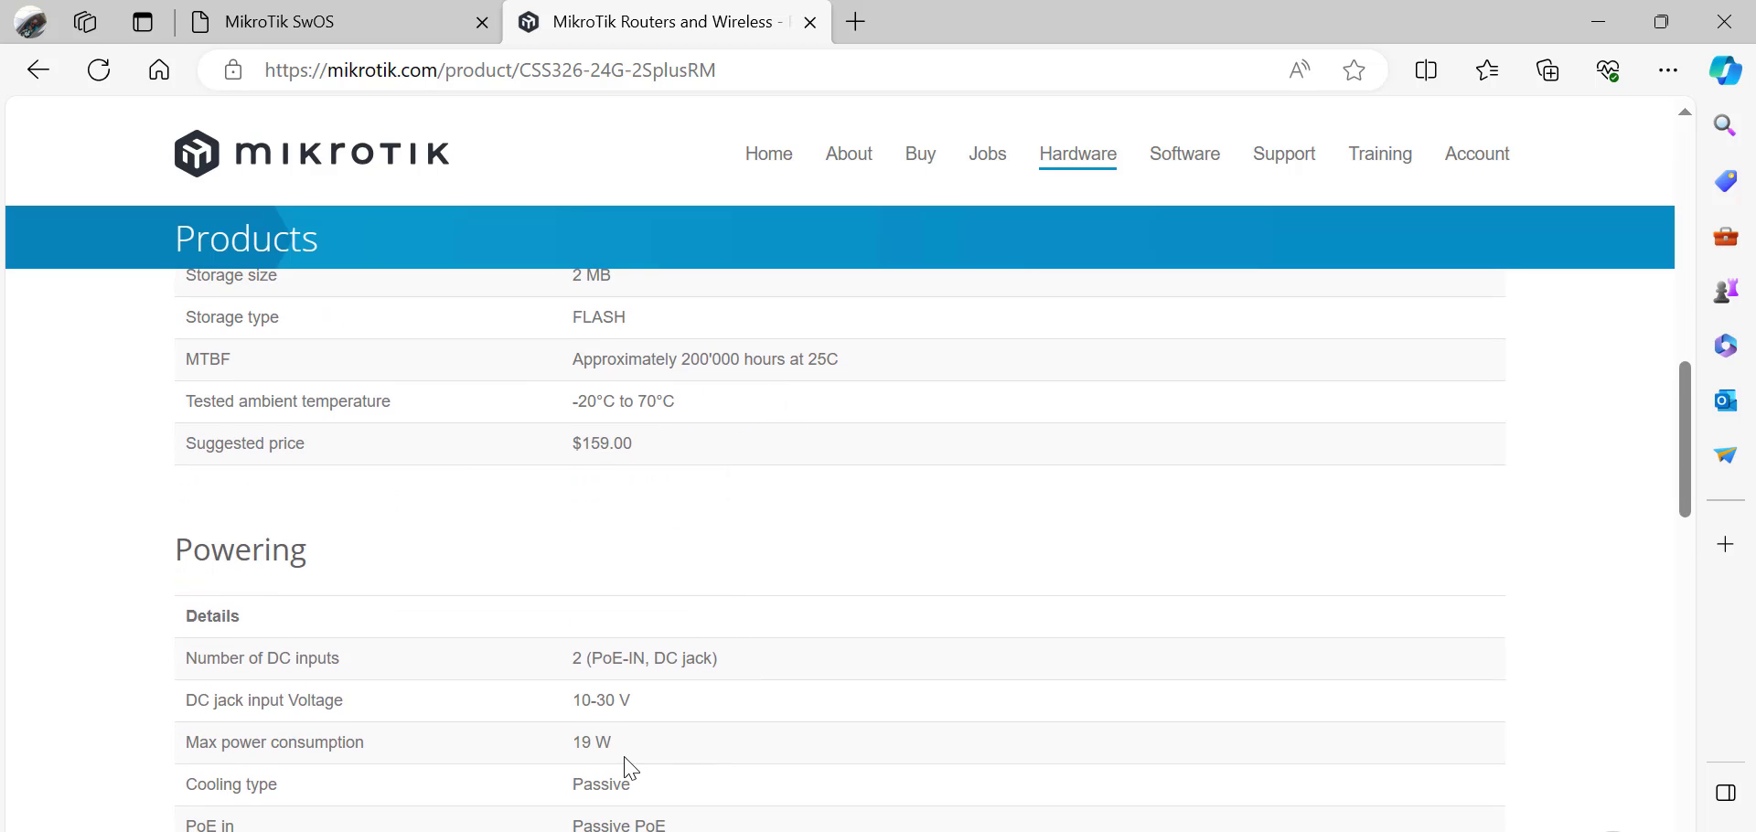
scroll(621, 757, down, 1)
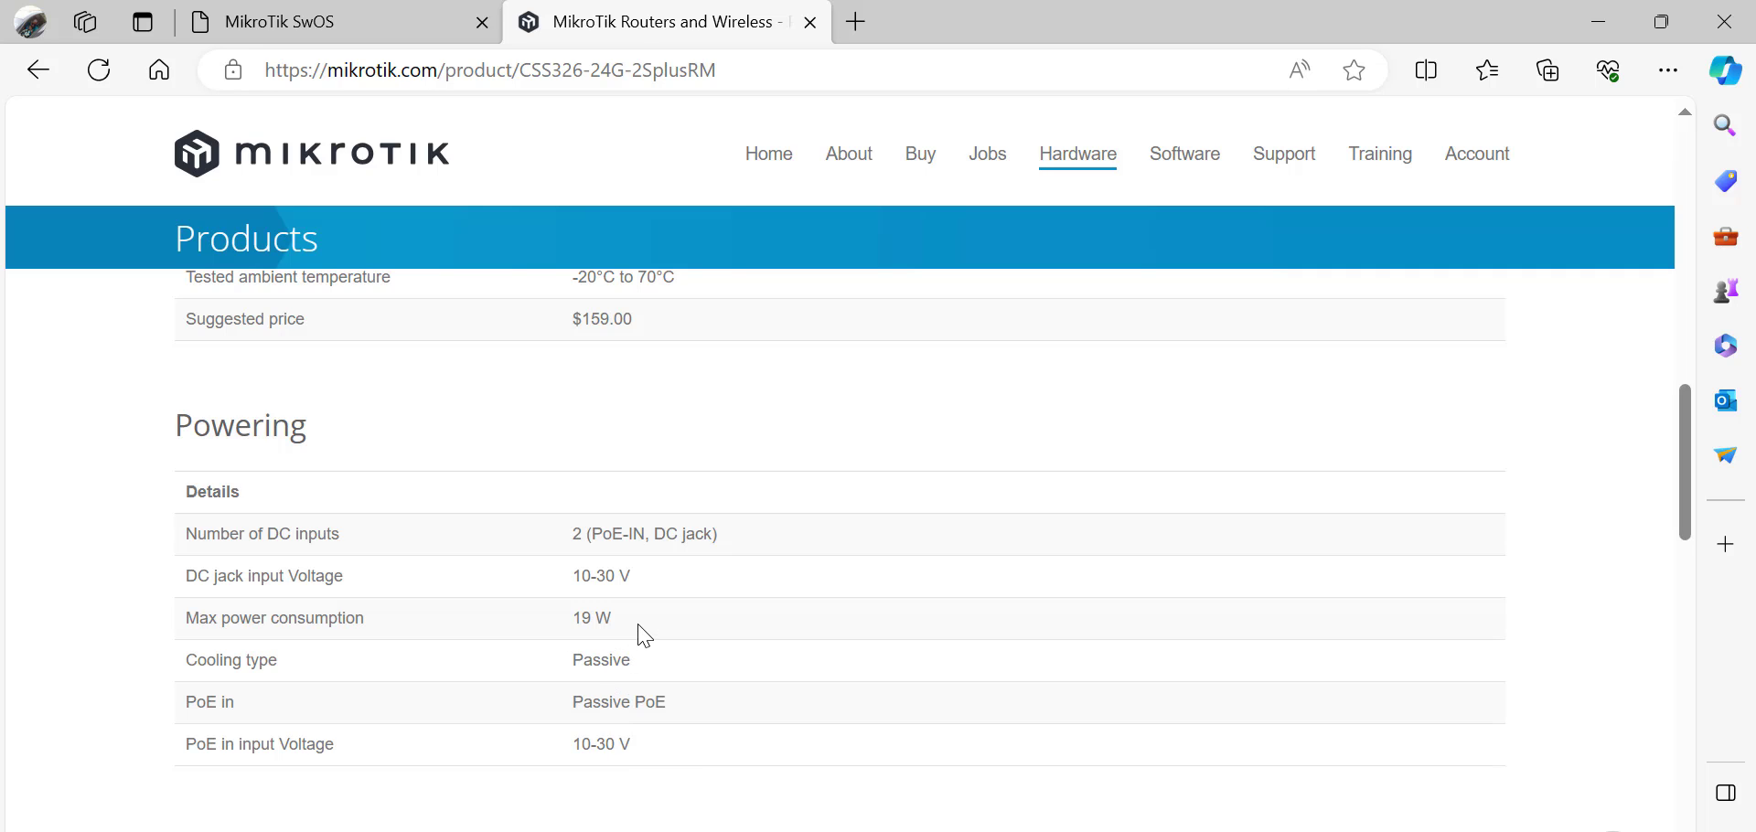
drag(610, 620, 572, 635)
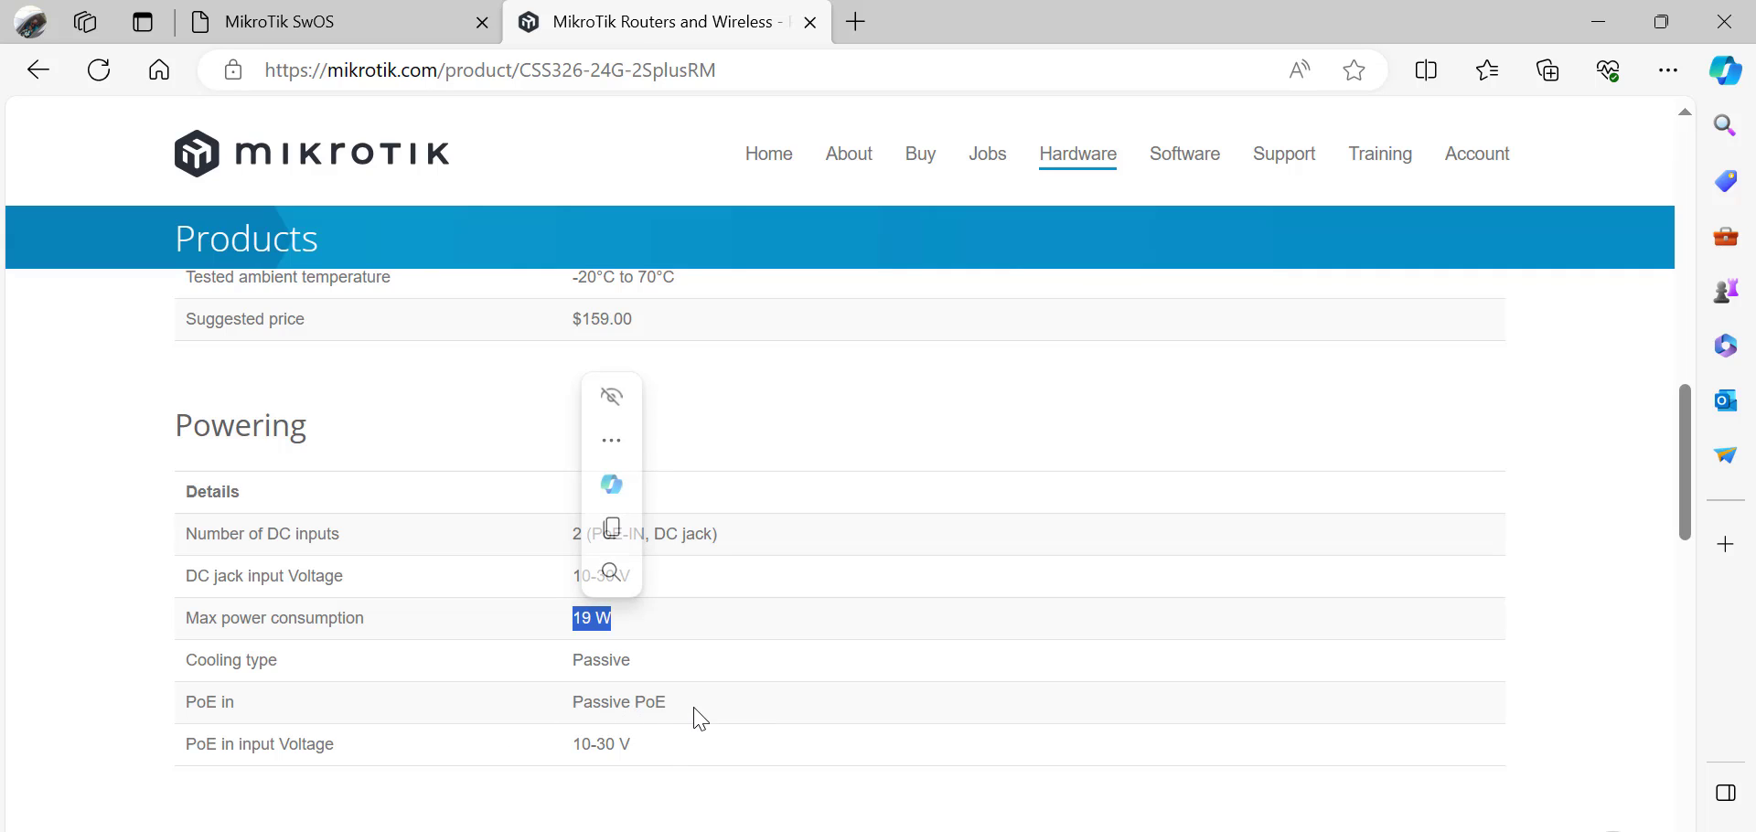
drag(710, 712, 571, 717)
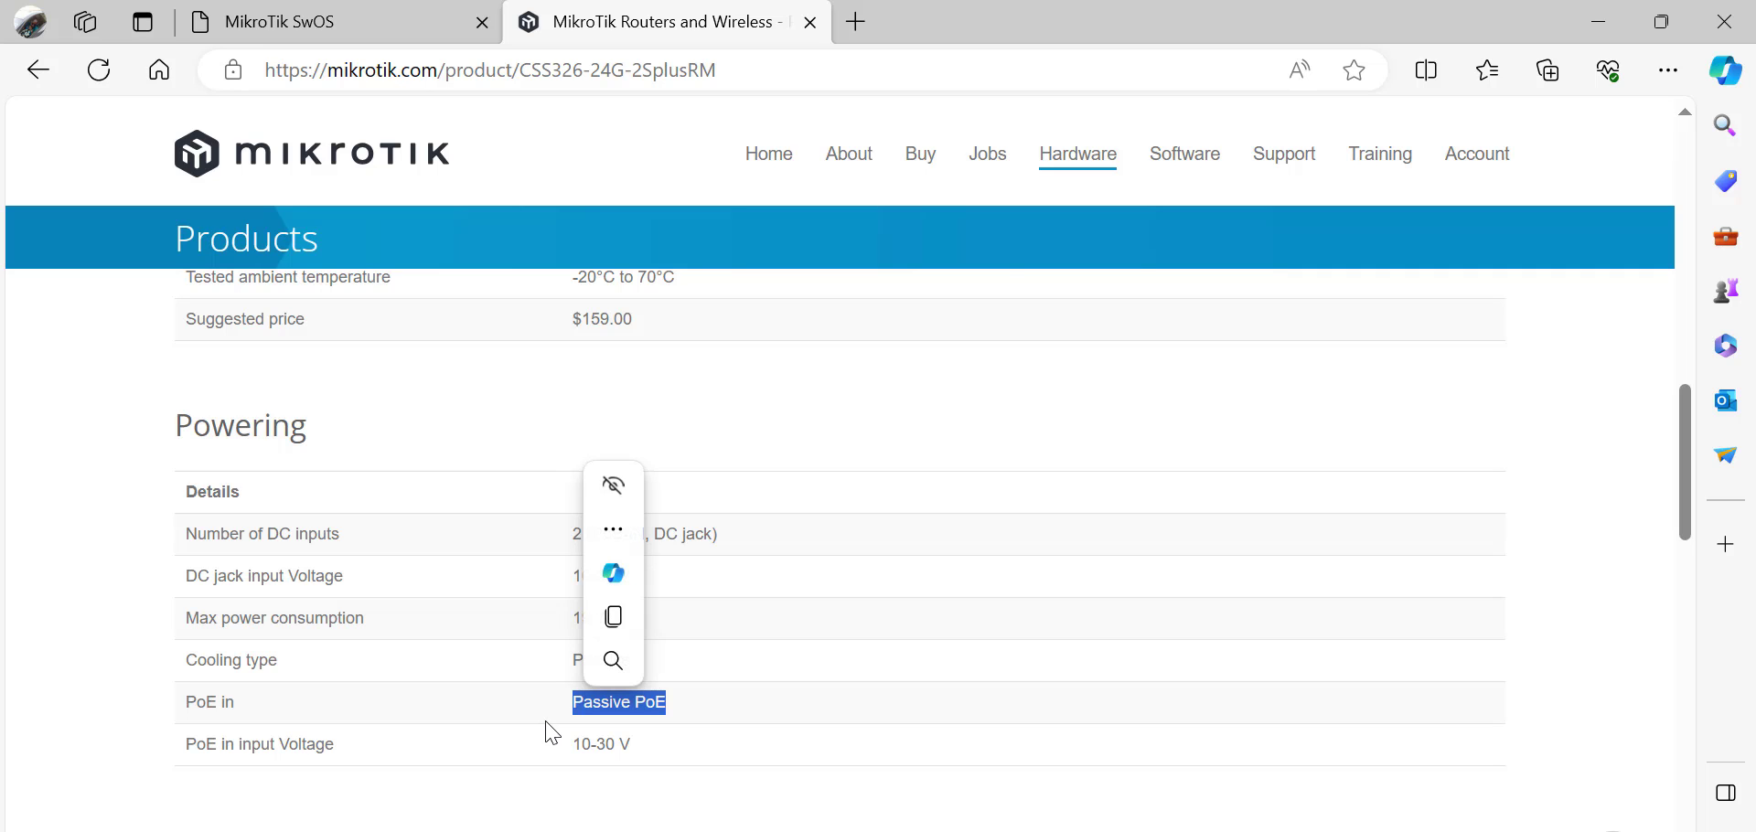
Return to the SwOS System settings and review the identity, DHCP snooping, health, password change, backup and static IP address settings.
click(344, 20)
scroll(874, 590, up, 2)
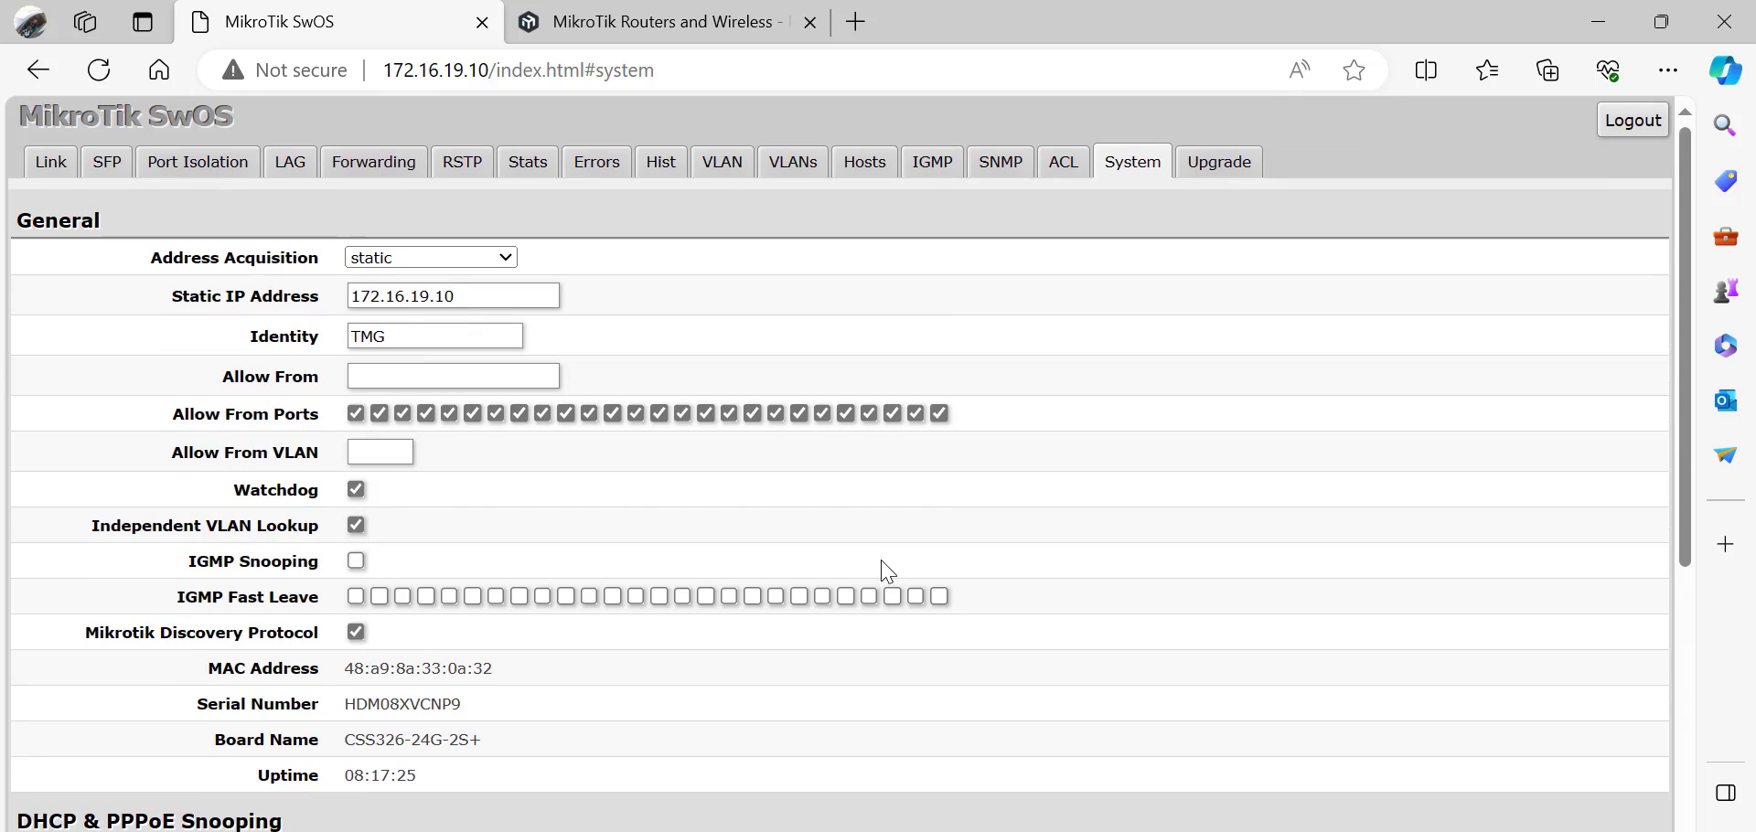
double_click(415, 337)
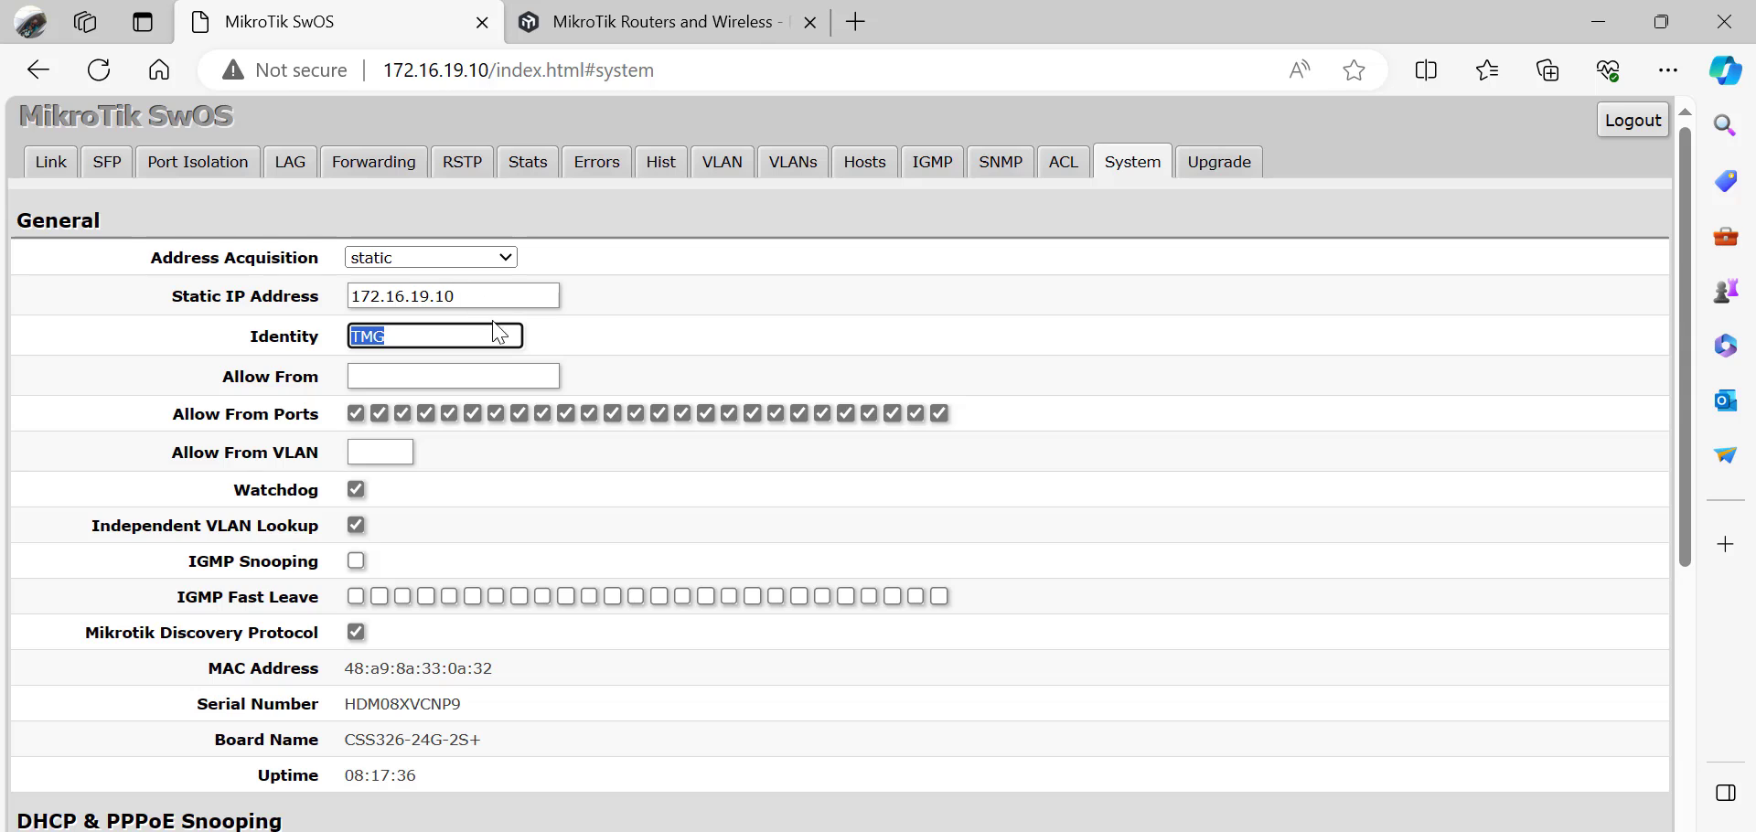
scroll(603, 430, down, 6)
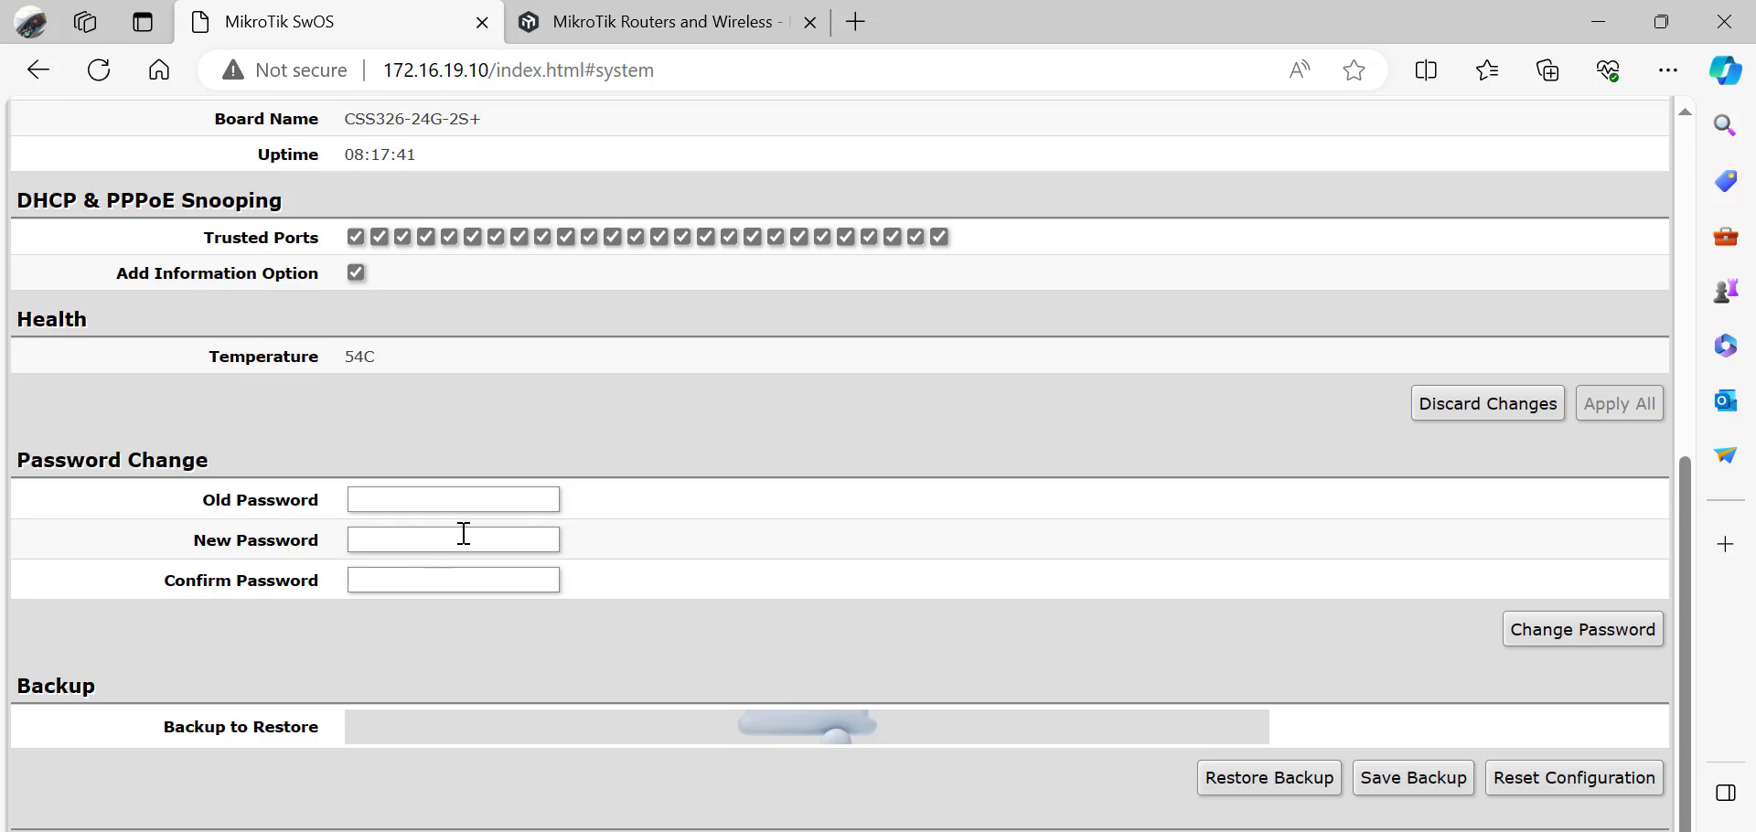
scroll(498, 517, up, 1)
scroll(498, 517, up, 1)
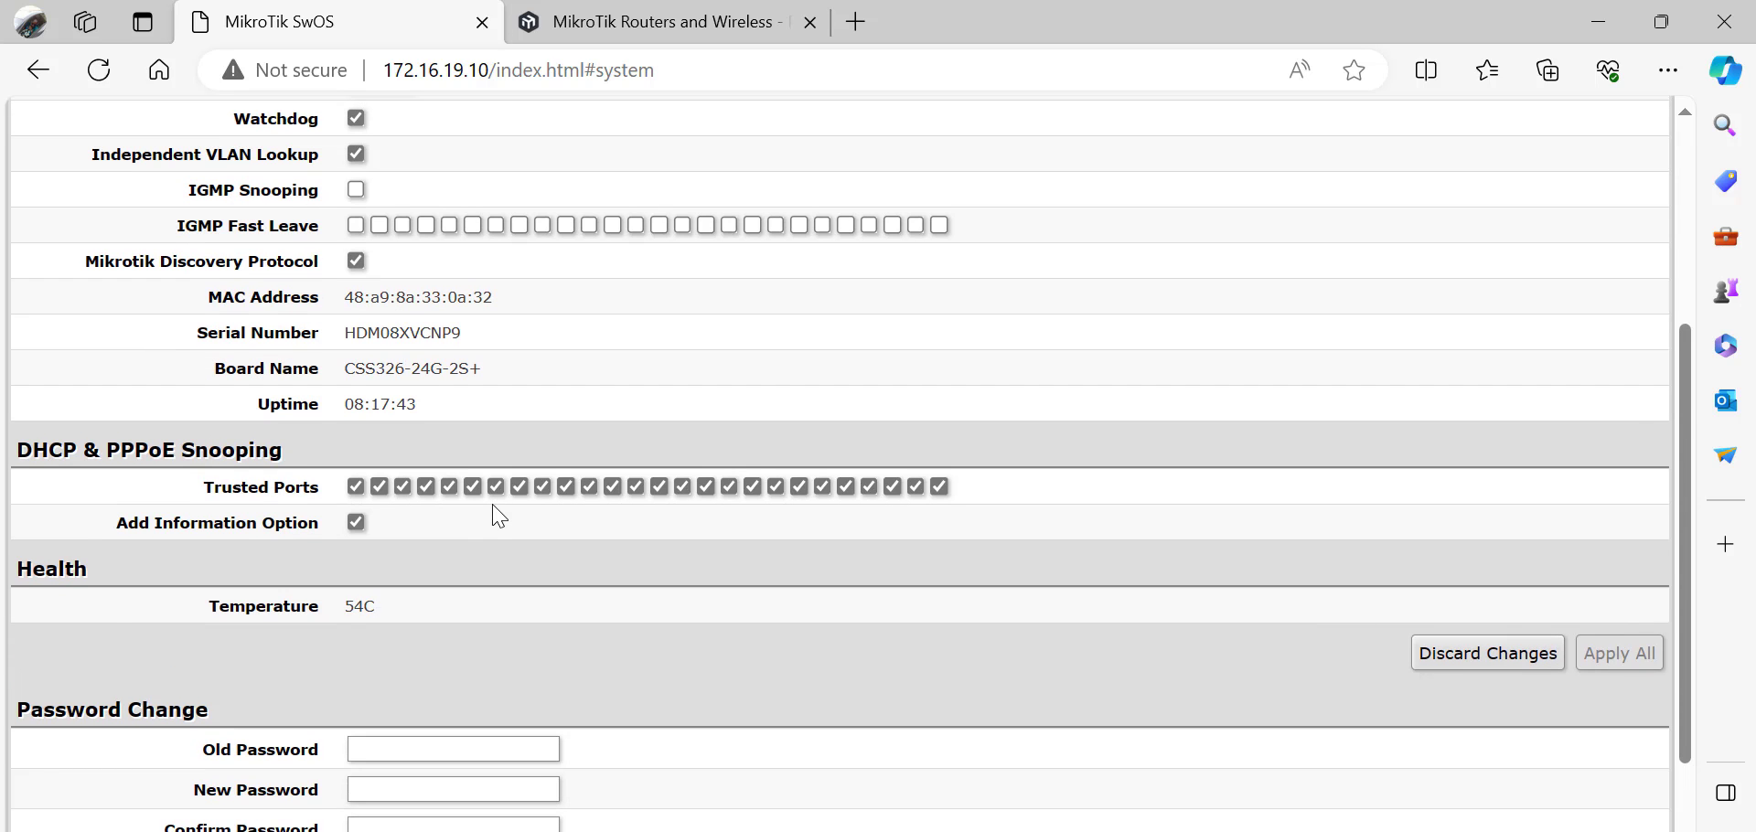
scroll(491, 512, down, 1)
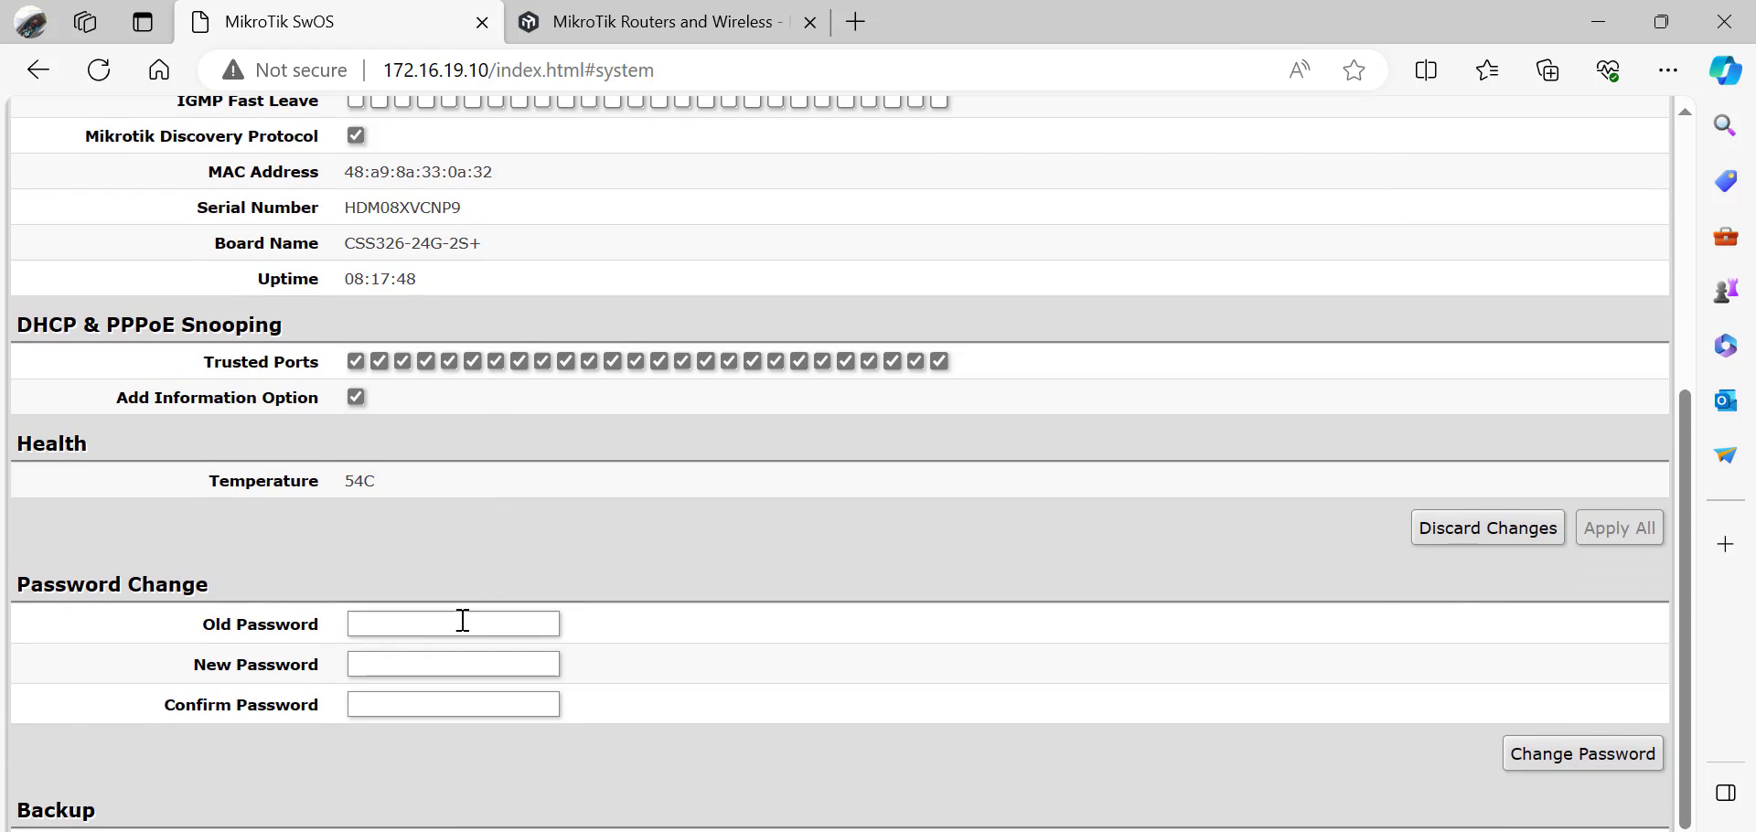
scroll(455, 614, down, 1)
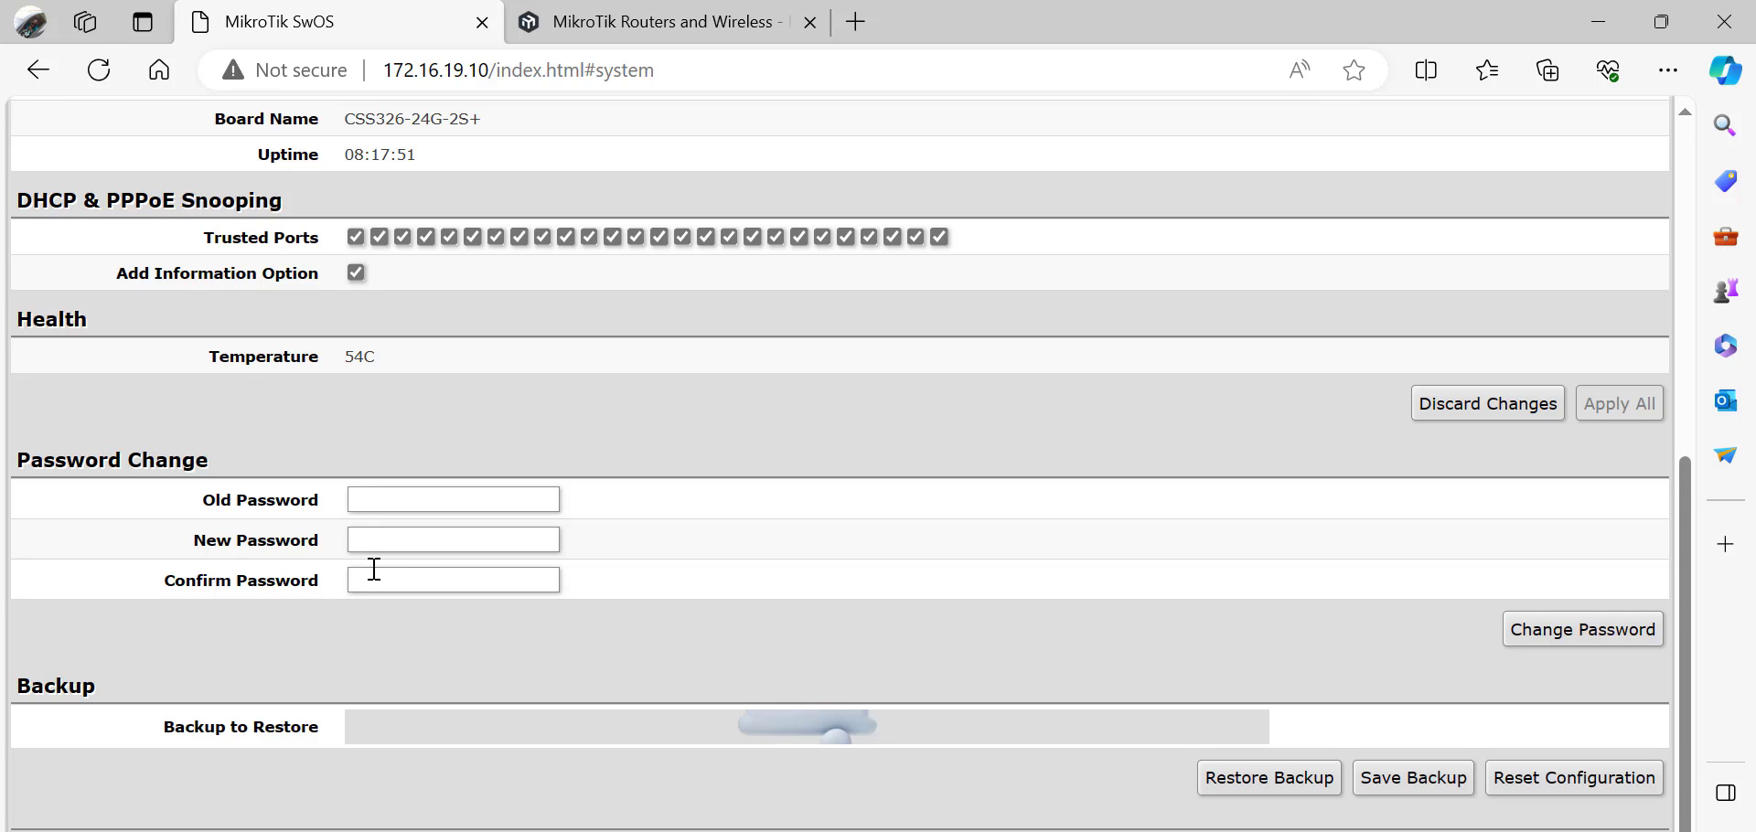
scroll(374, 568, up, 4)
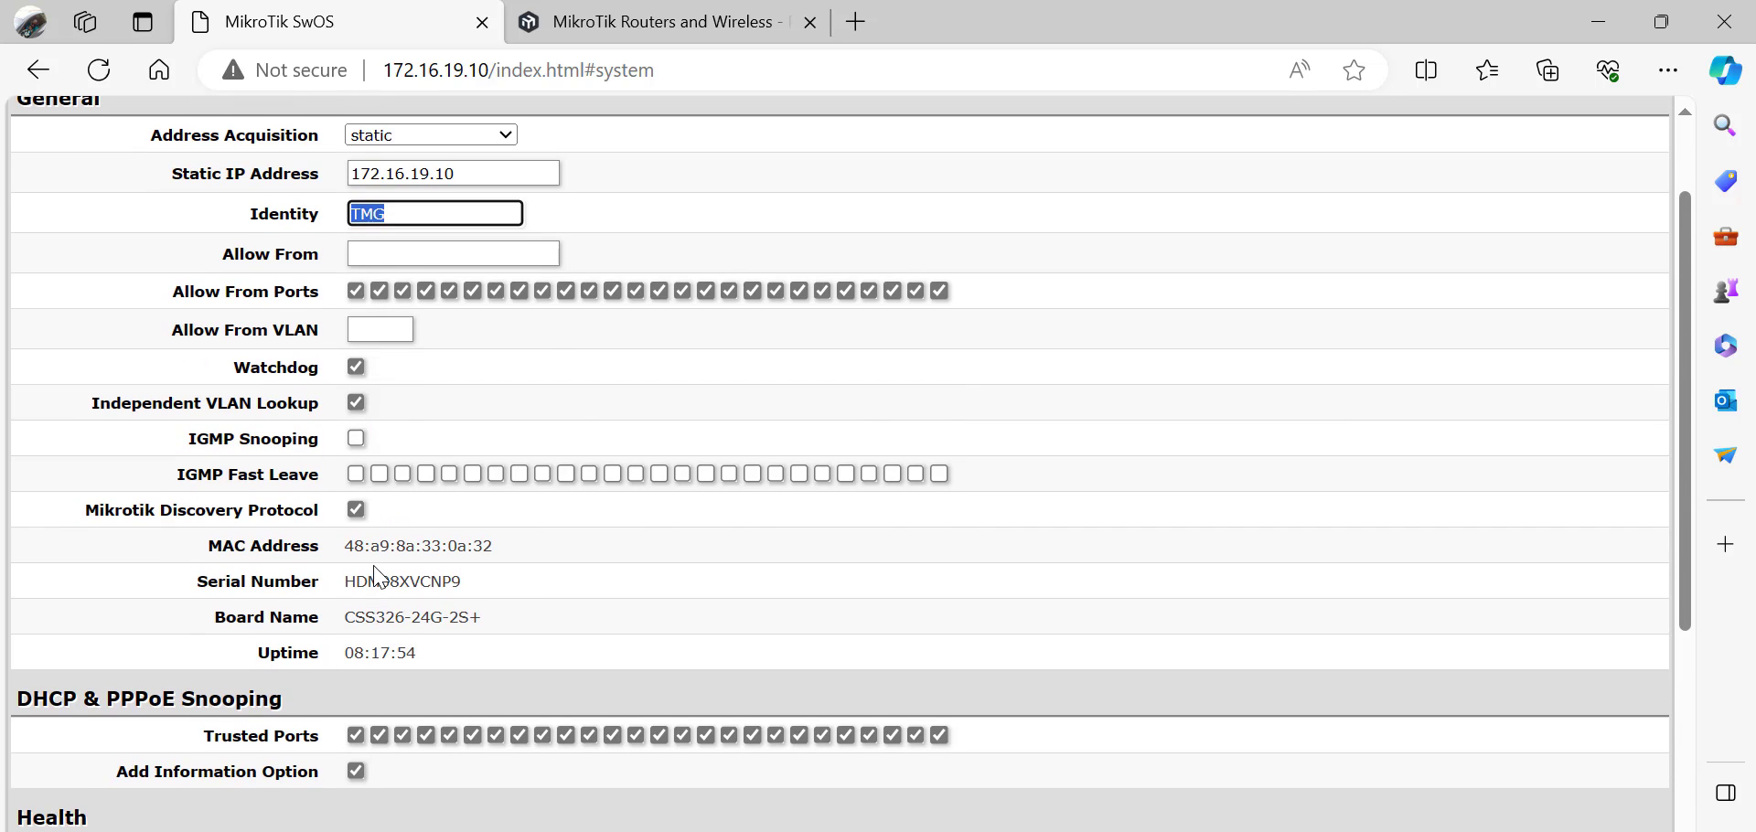
scroll(375, 574, up, 1)
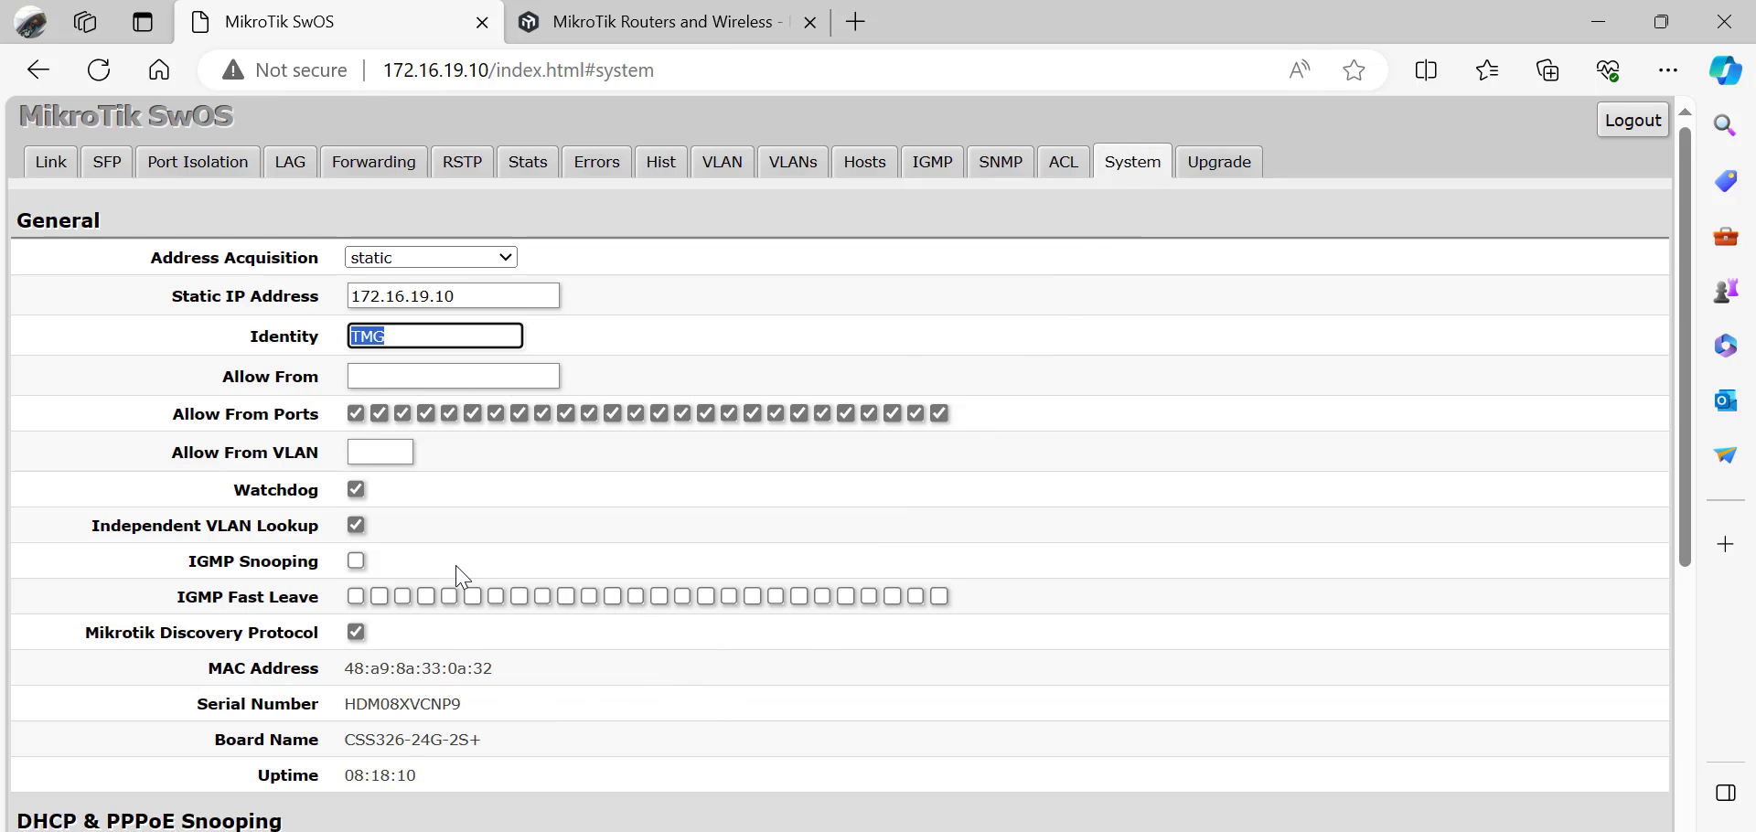
key(shift+Tab)
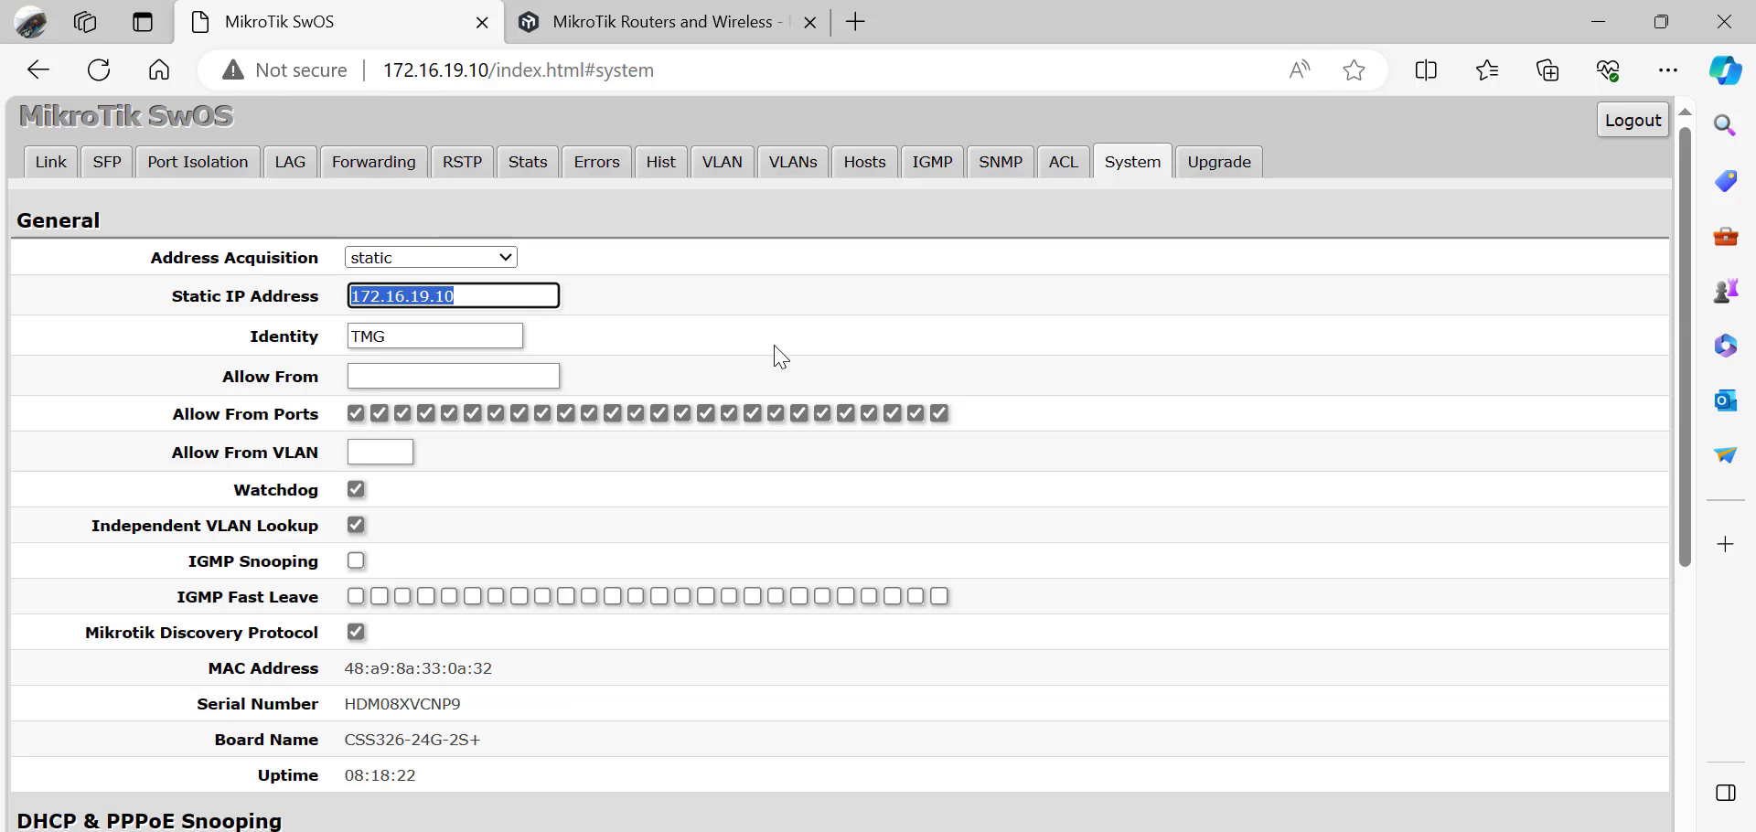
Open the Link settings and examine the status, speed and negotiation options of all ports from Port1 to SFP1.
click(41, 168)
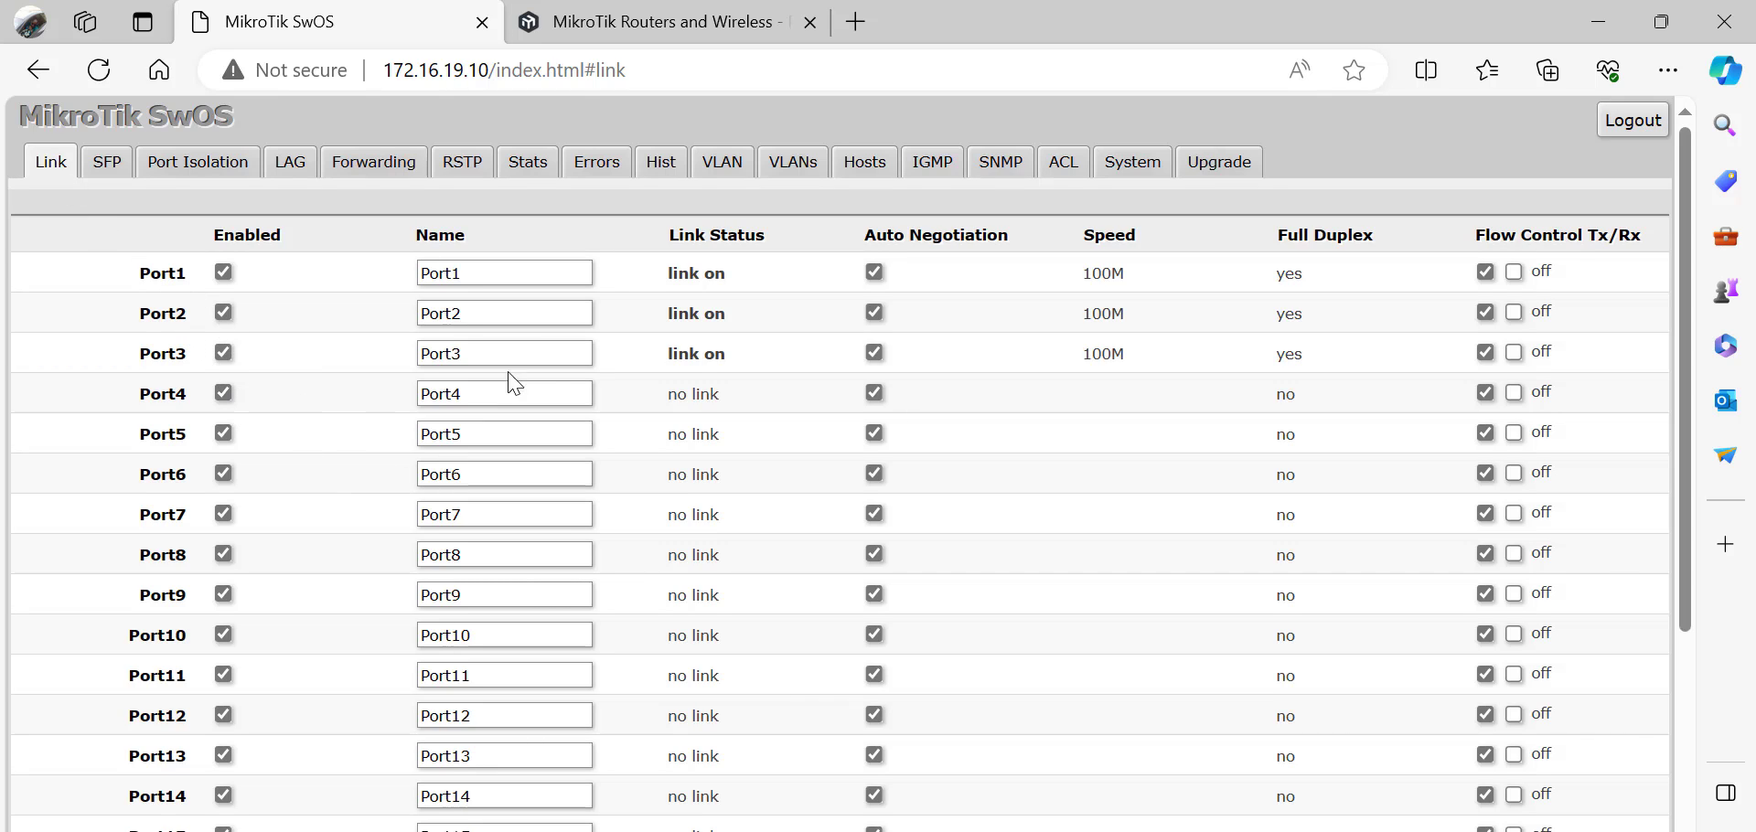
scroll(800, 478, down, 5)
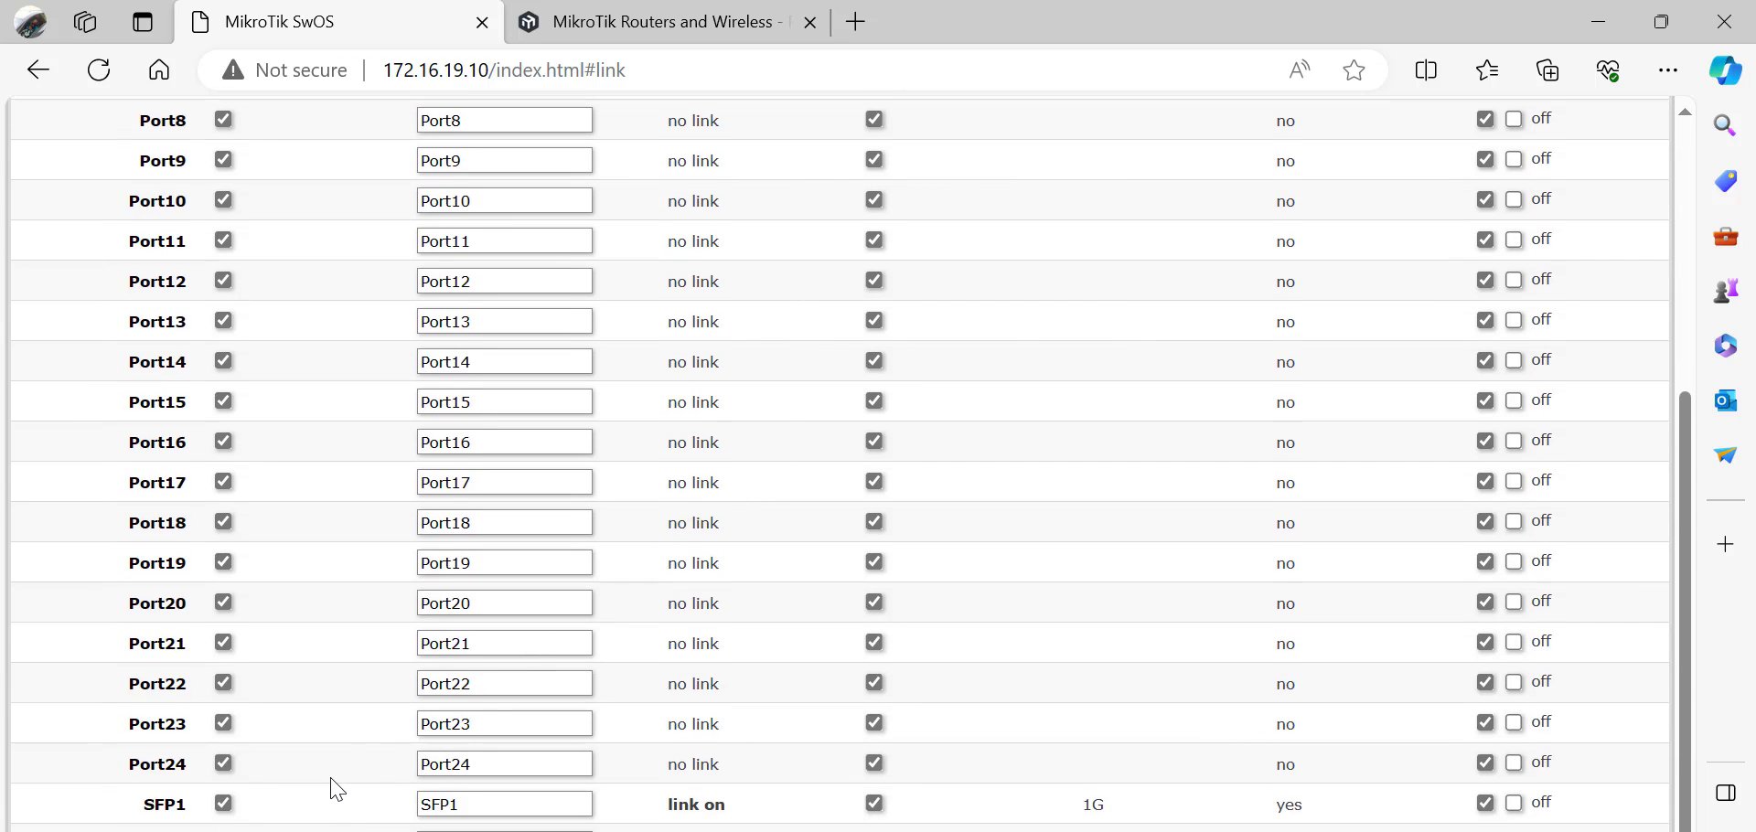
scroll(285, 732, up, 5)
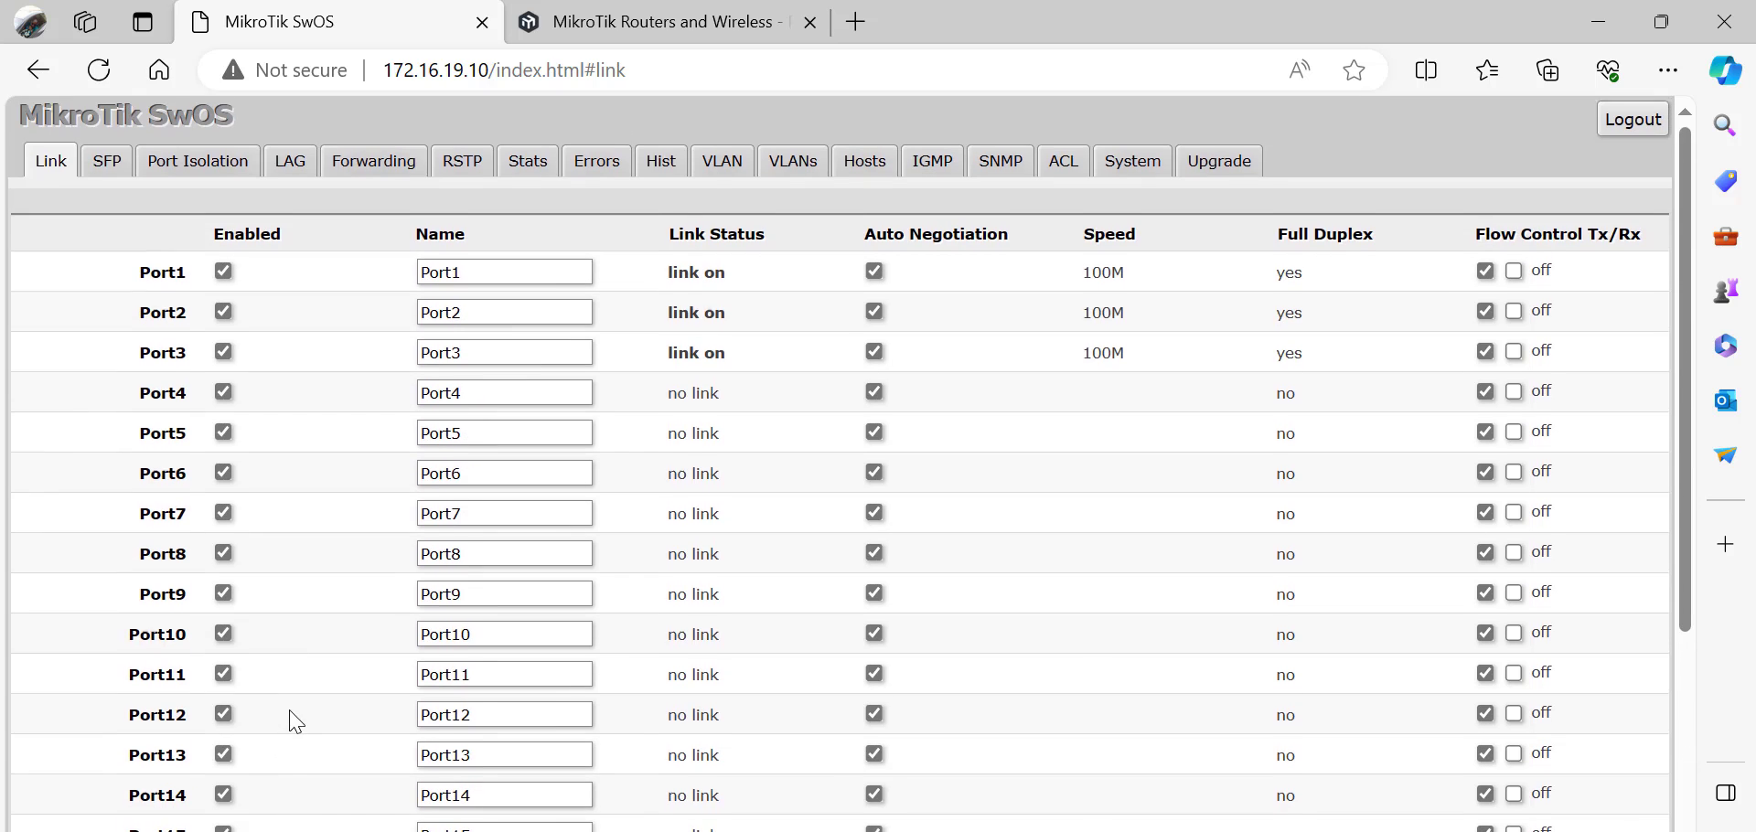
scroll(239, 522, down, 5)
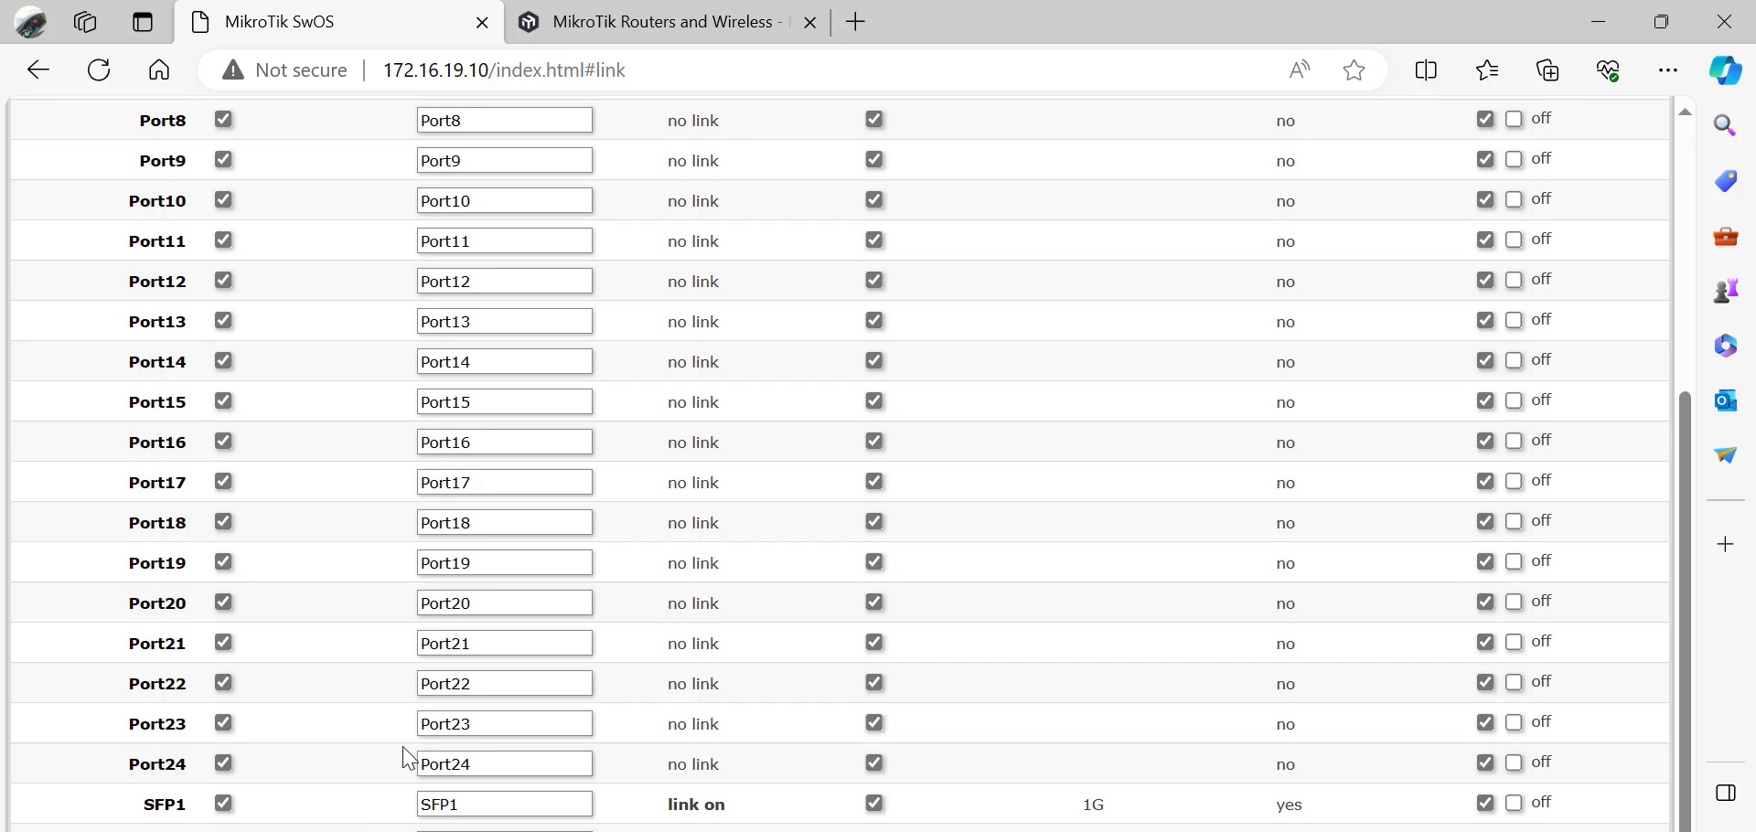
scroll(398, 736, up, 5)
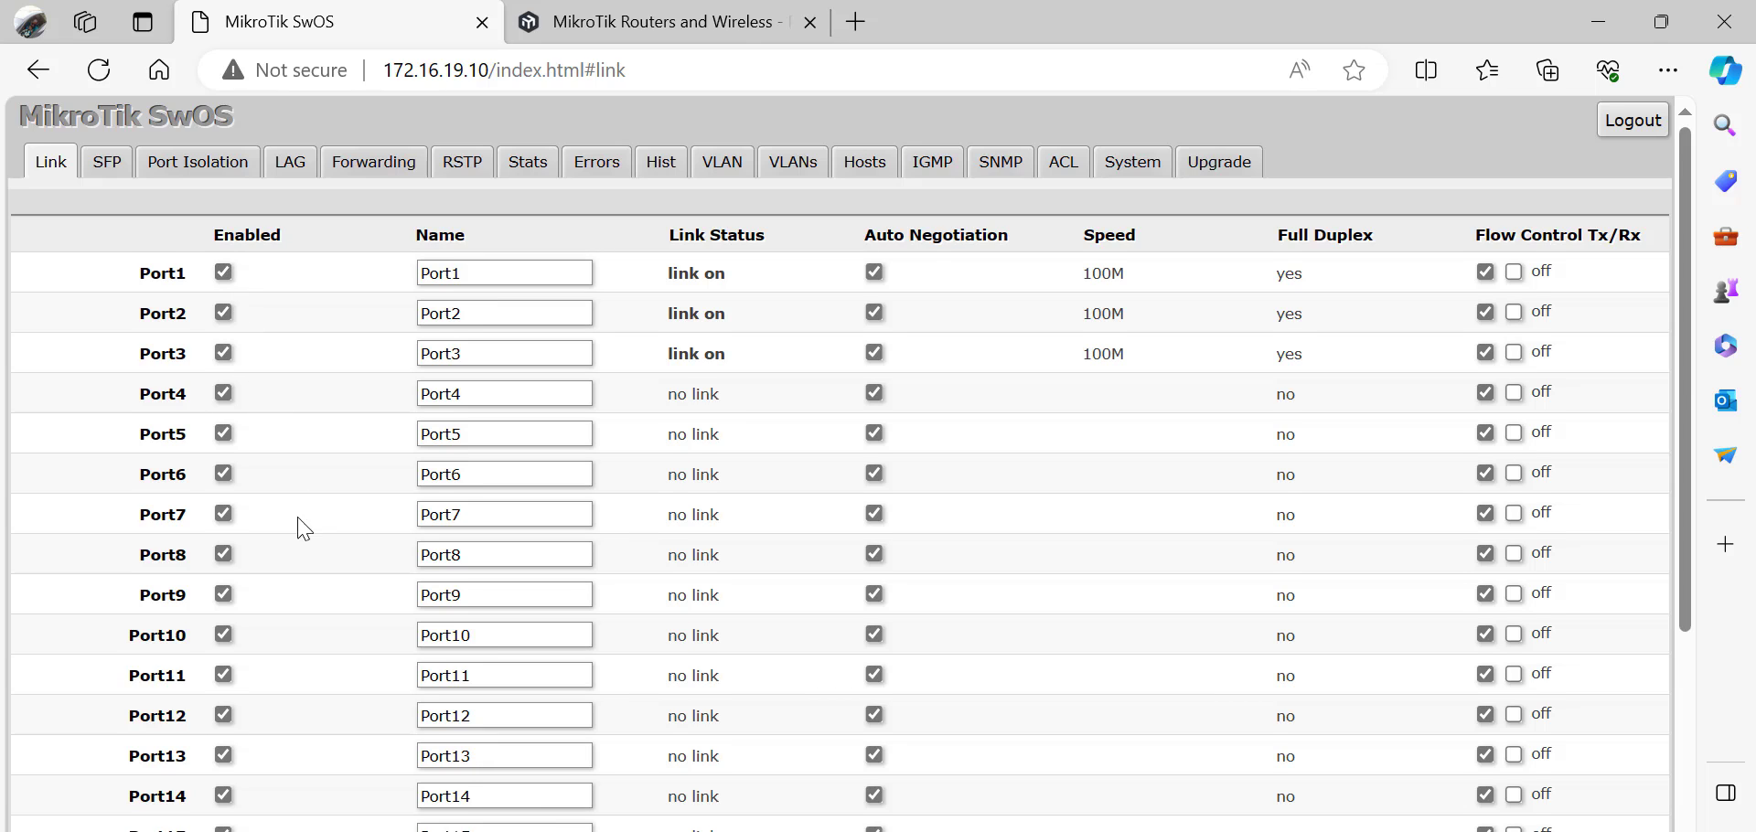
scroll(302, 549, down, 5)
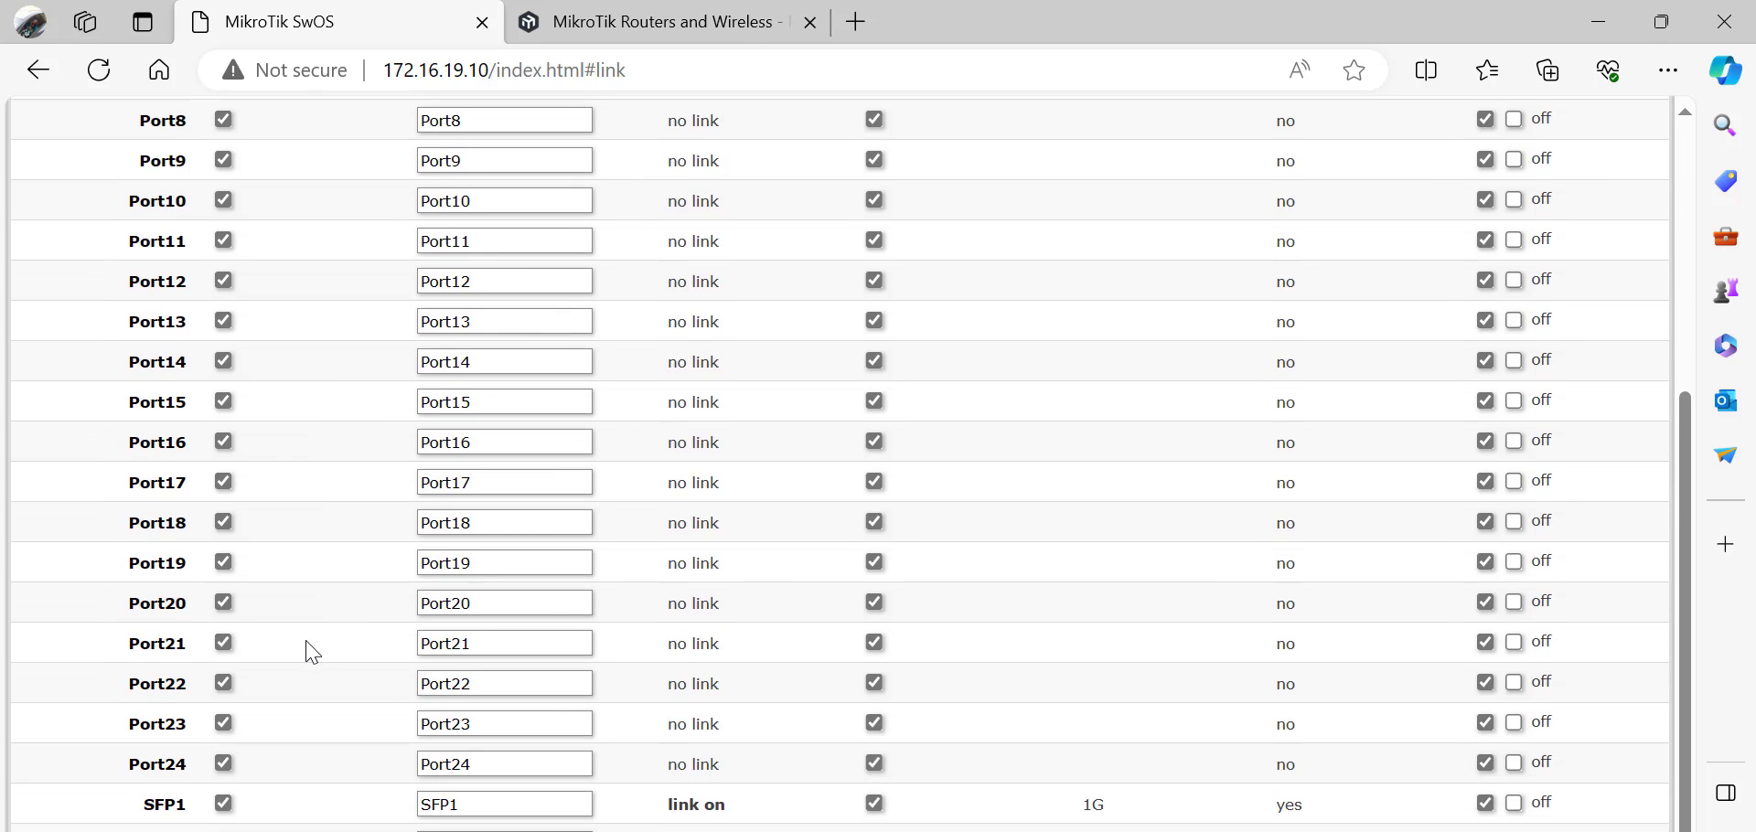
scroll(294, 658, up, 5)
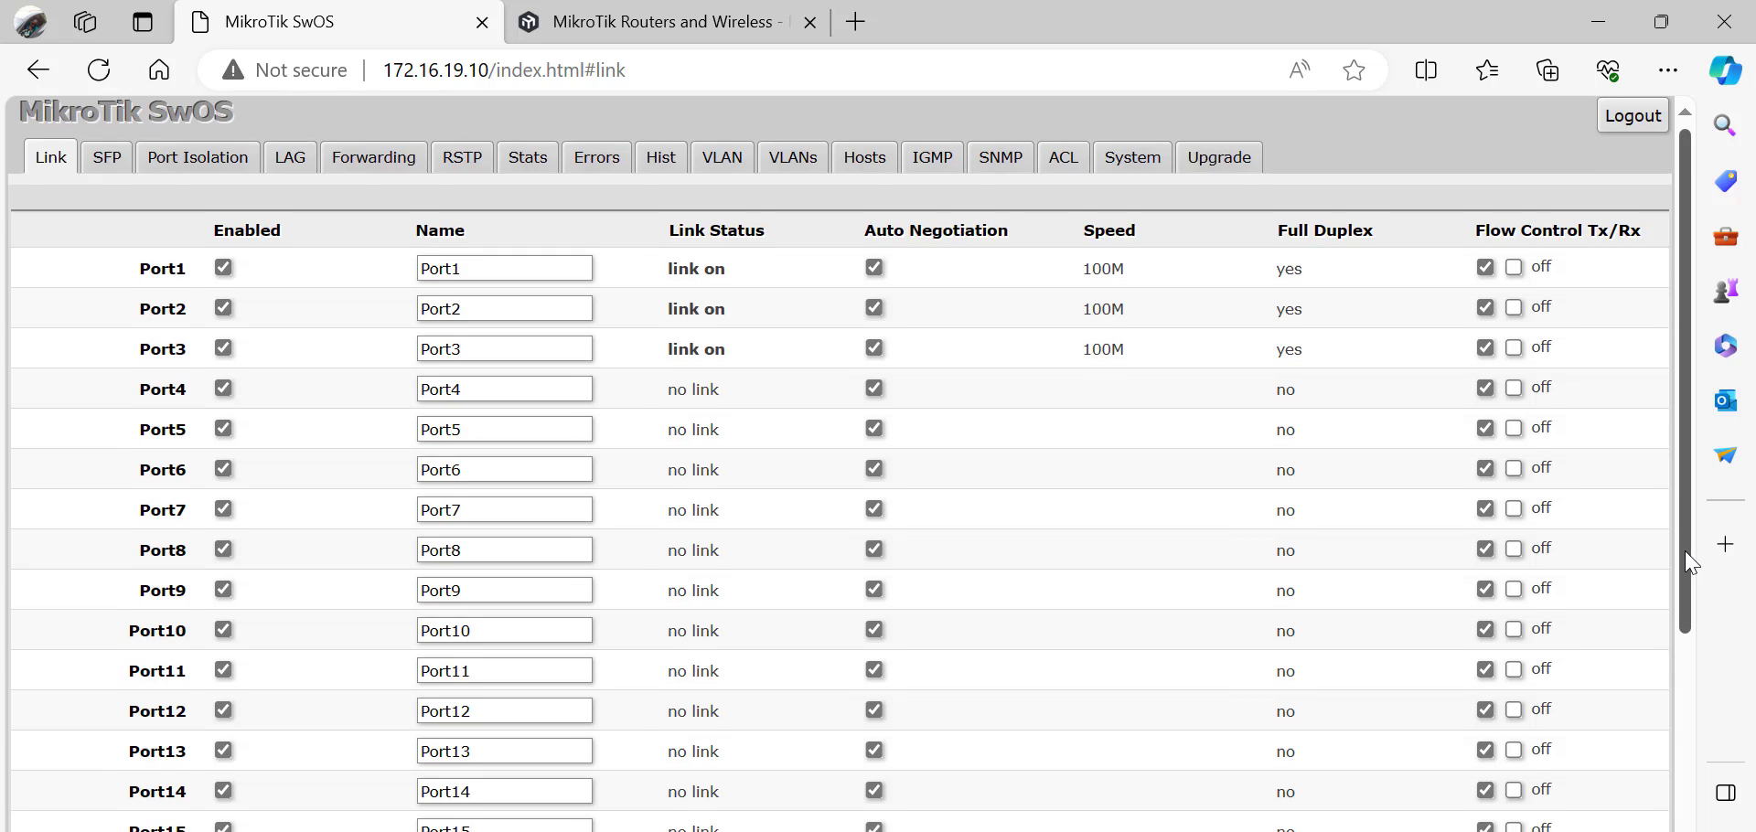
drag(1690, 546, 1675, 827)
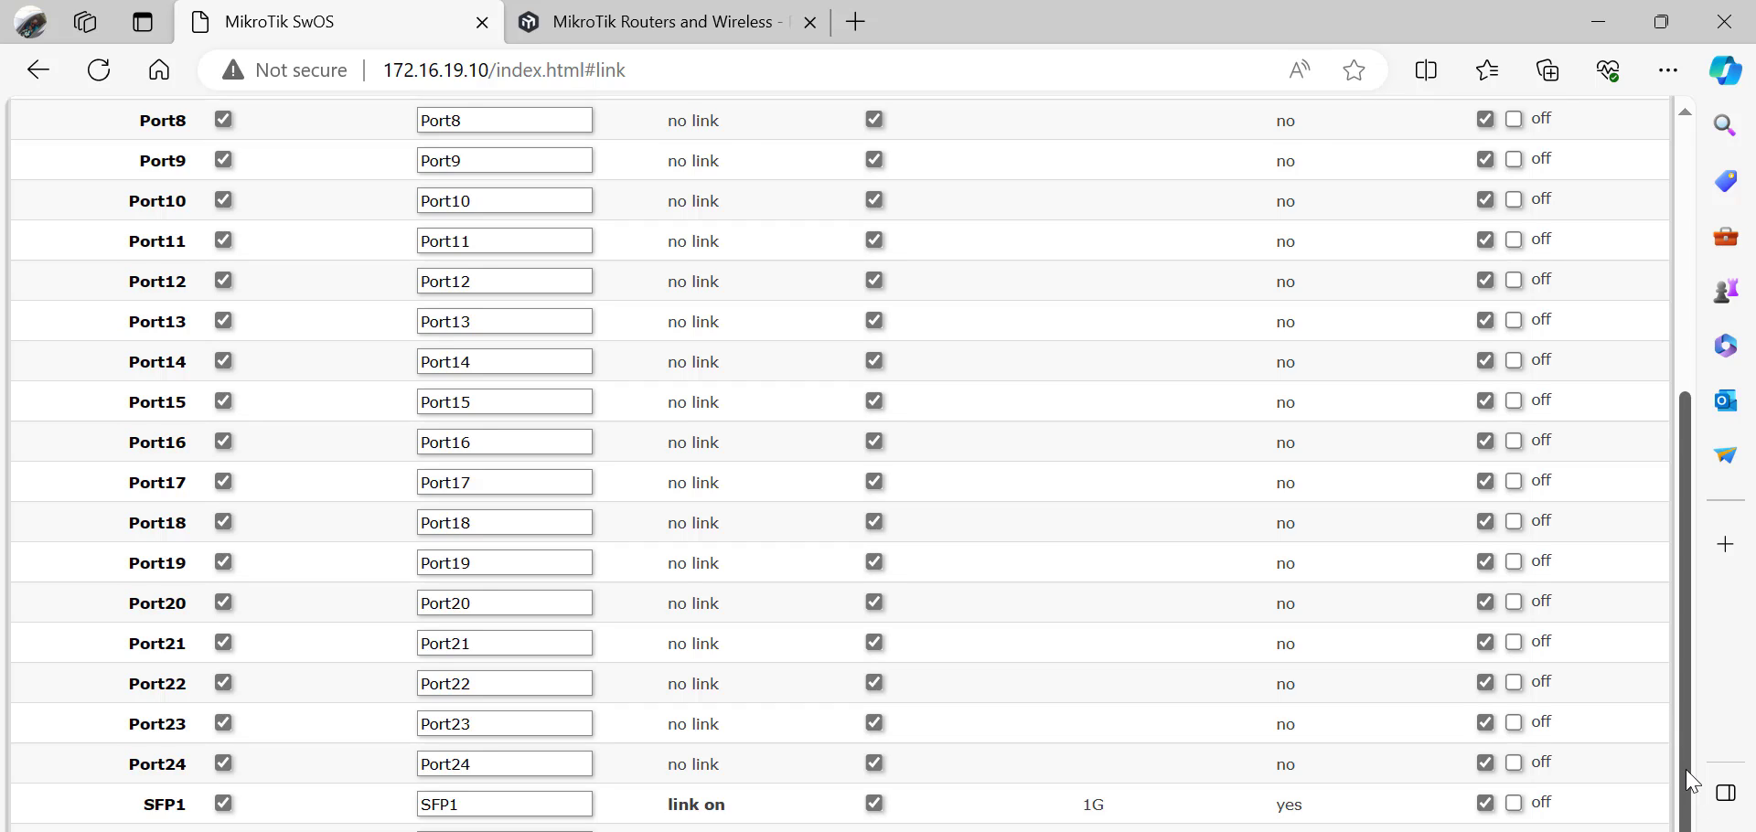
Review the SFP module details, highlighting SFP1's Tx Power, and view the Port Isolation matrix.
drag(1690, 782, 1674, 517)
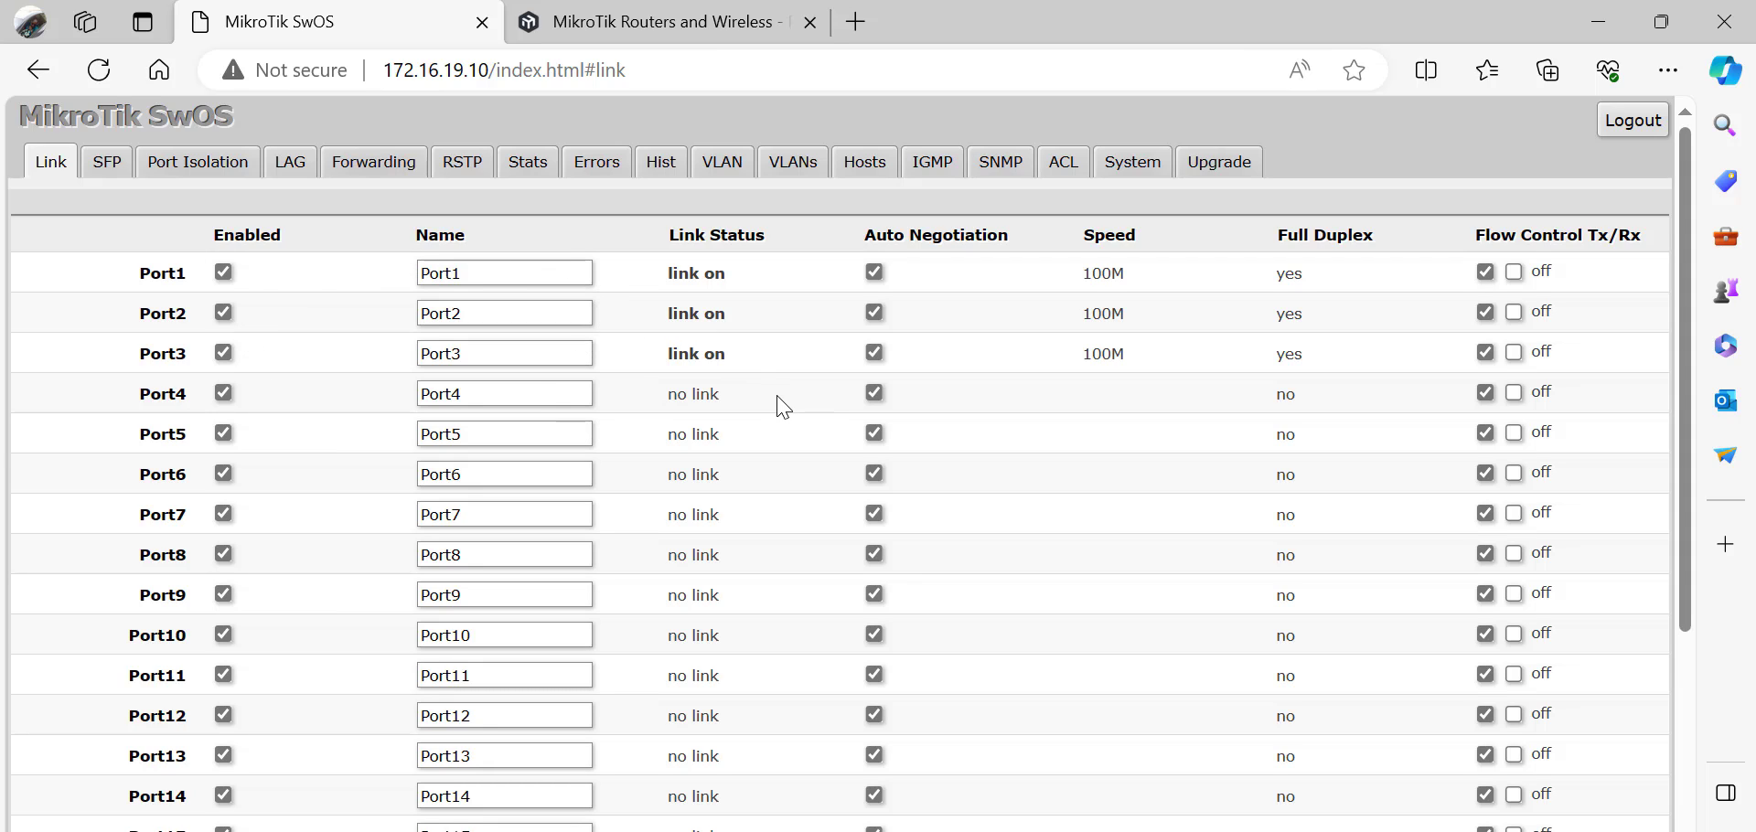
click(113, 162)
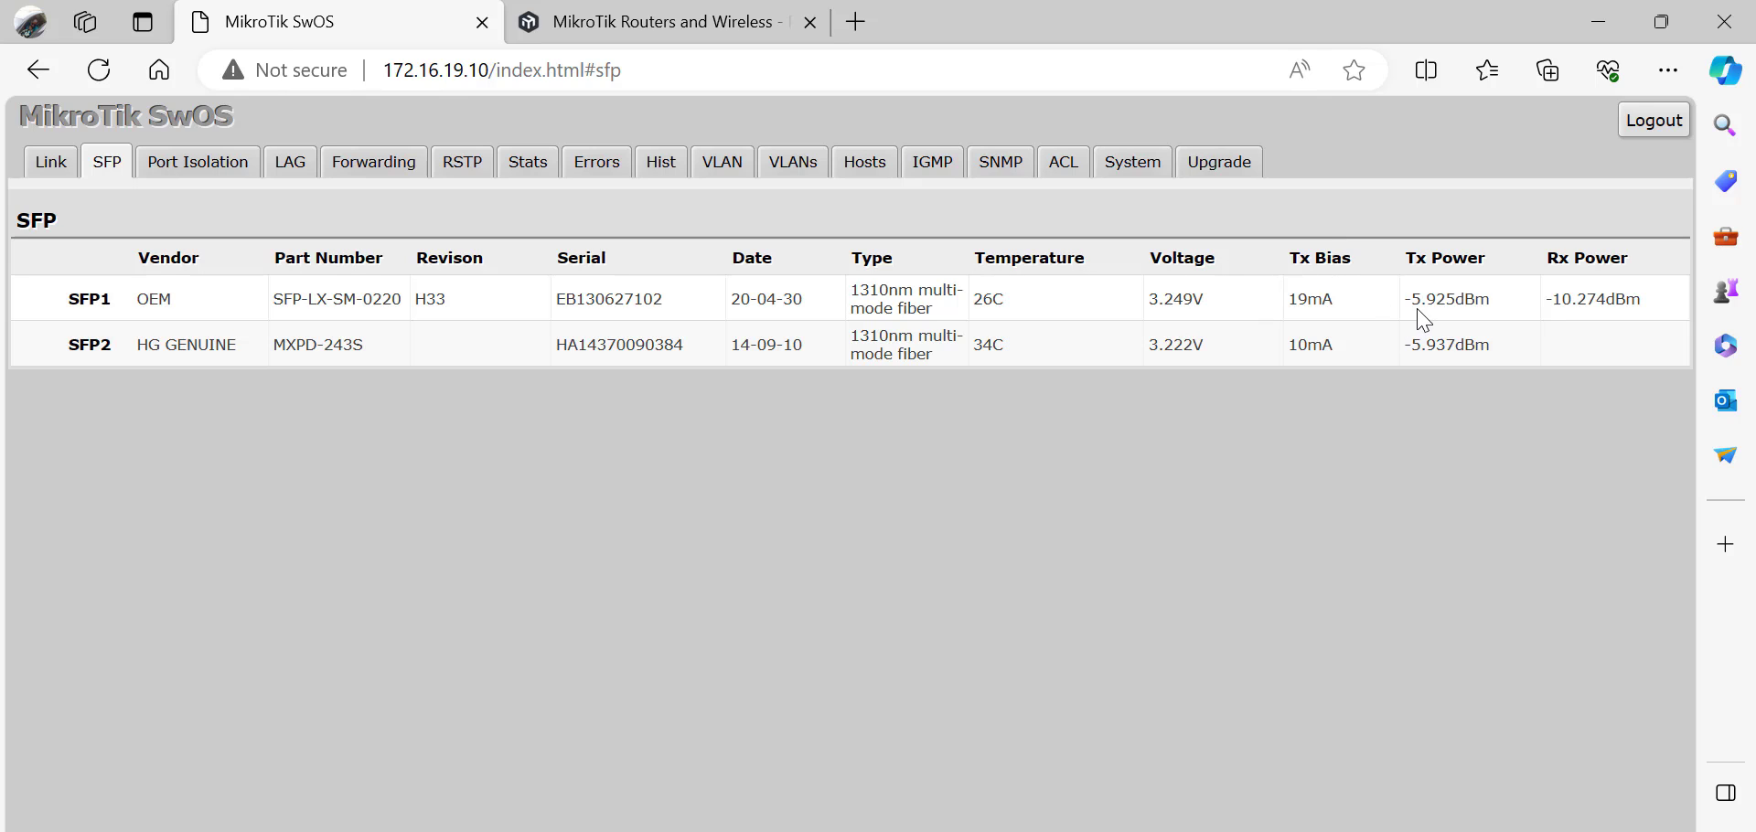
drag(1412, 299, 1490, 298)
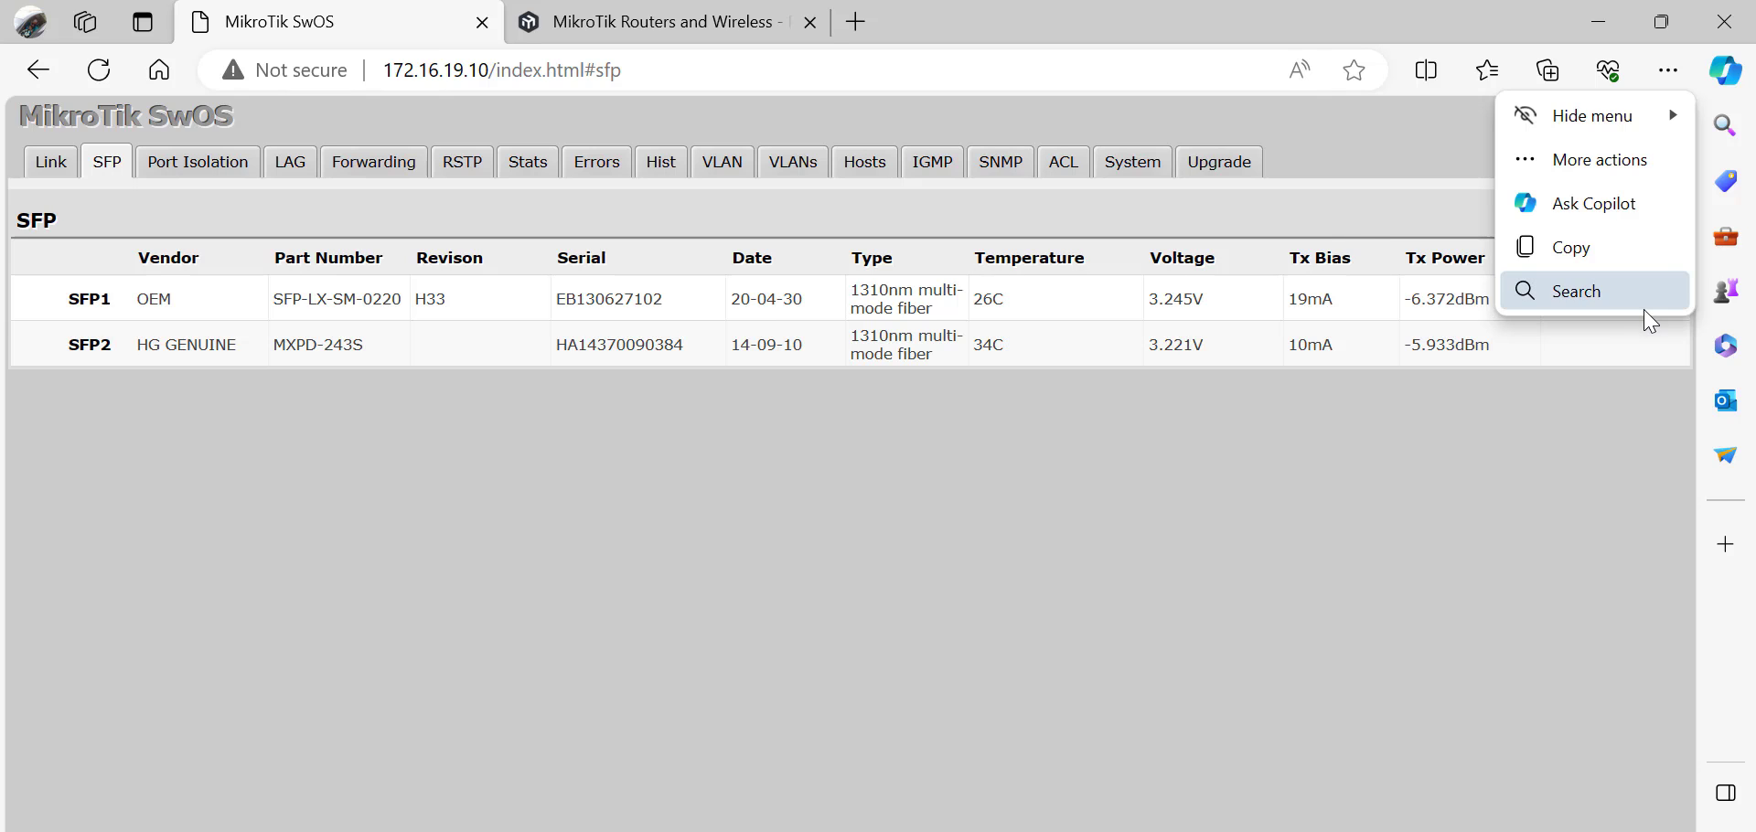
click(1644, 346)
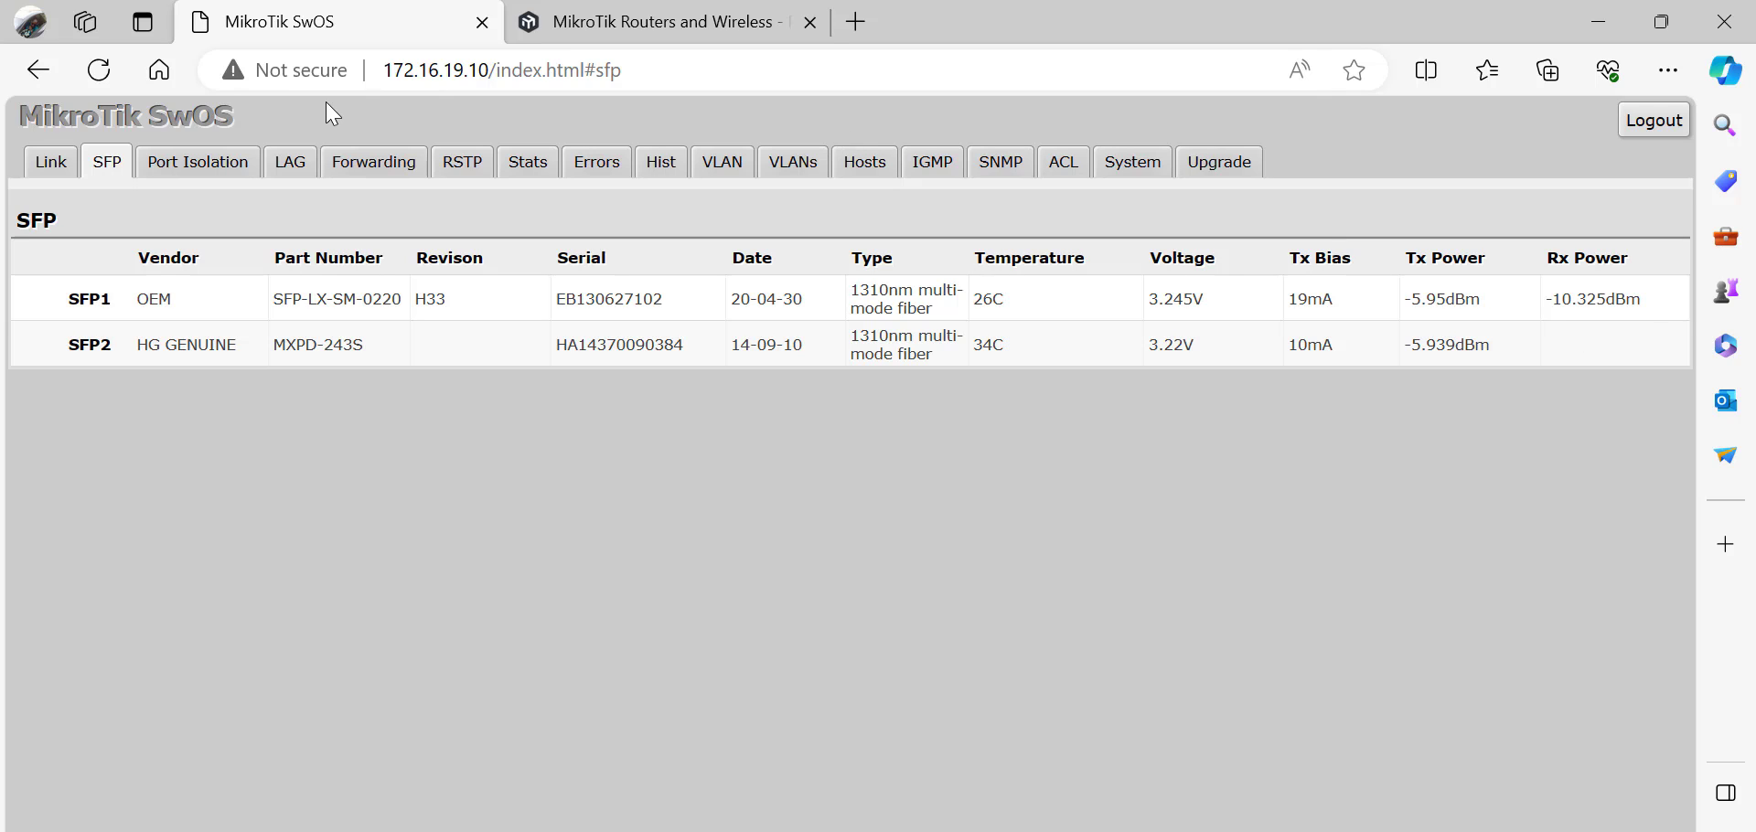
click(216, 161)
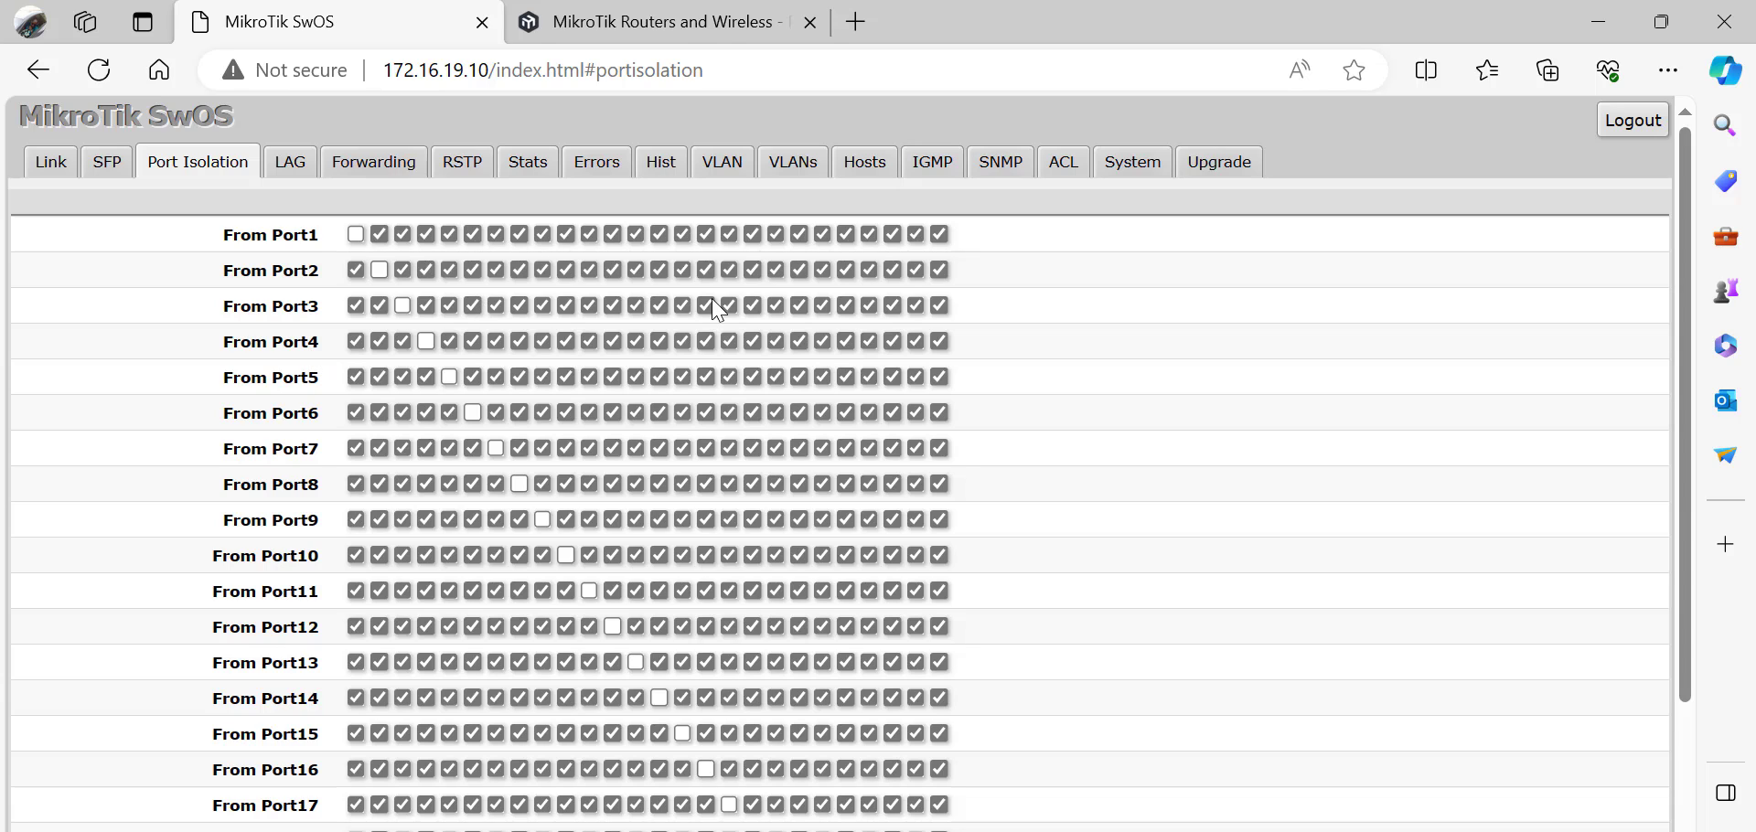
Open the per-port VLAN settings and examine the Default VLAN IDs of Port1, Port2 and Port3.
click(725, 163)
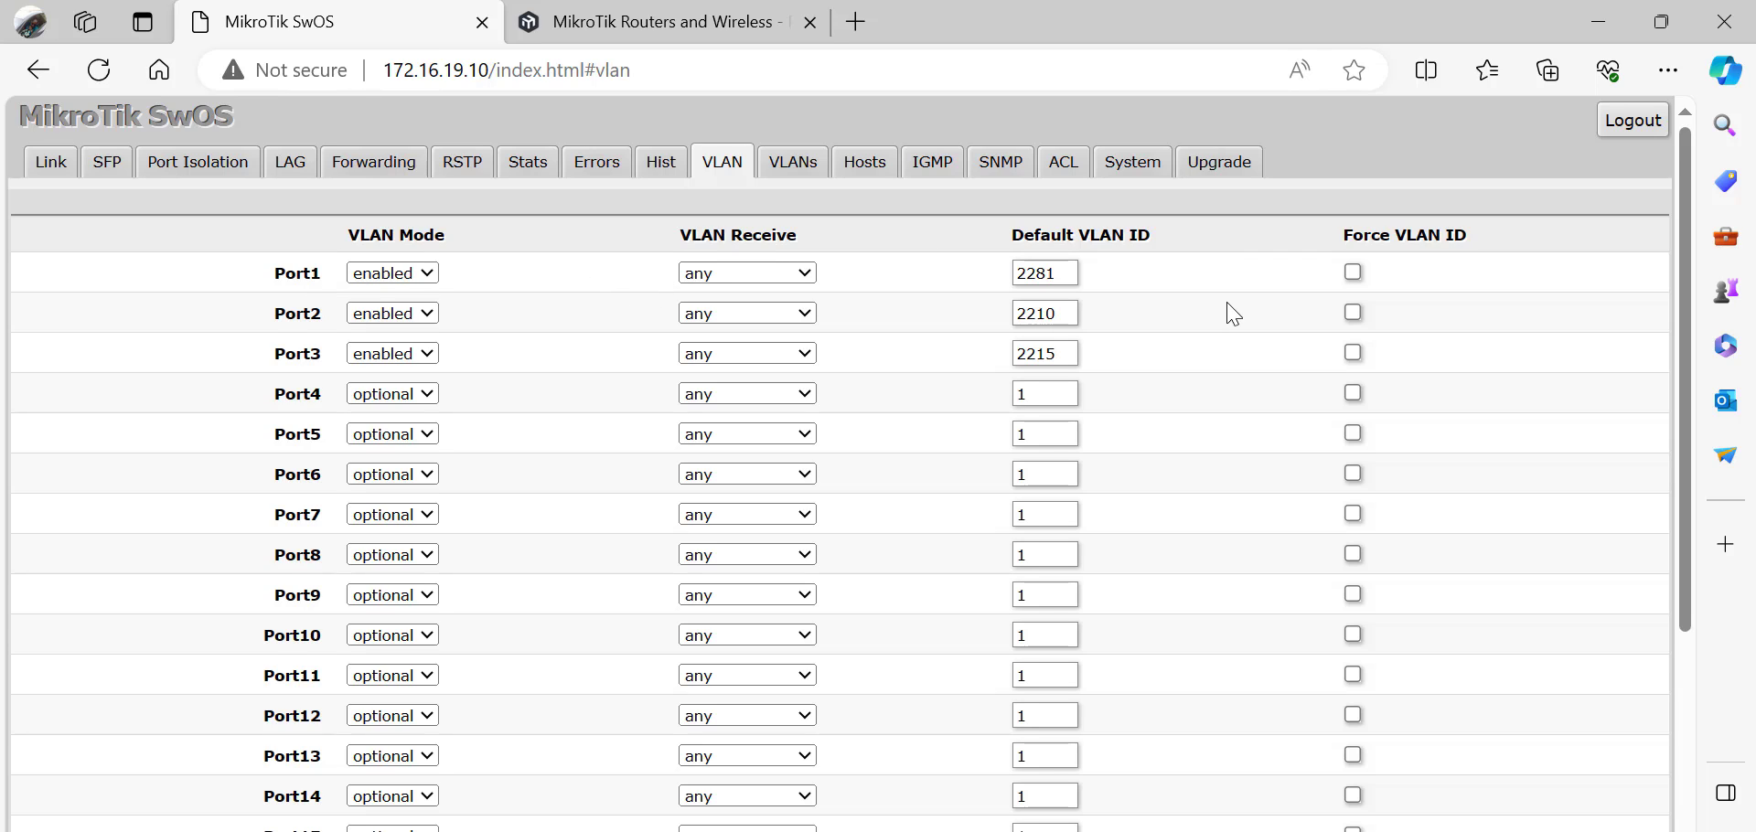
drag(1061, 274, 1006, 285)
double_click(1066, 320)
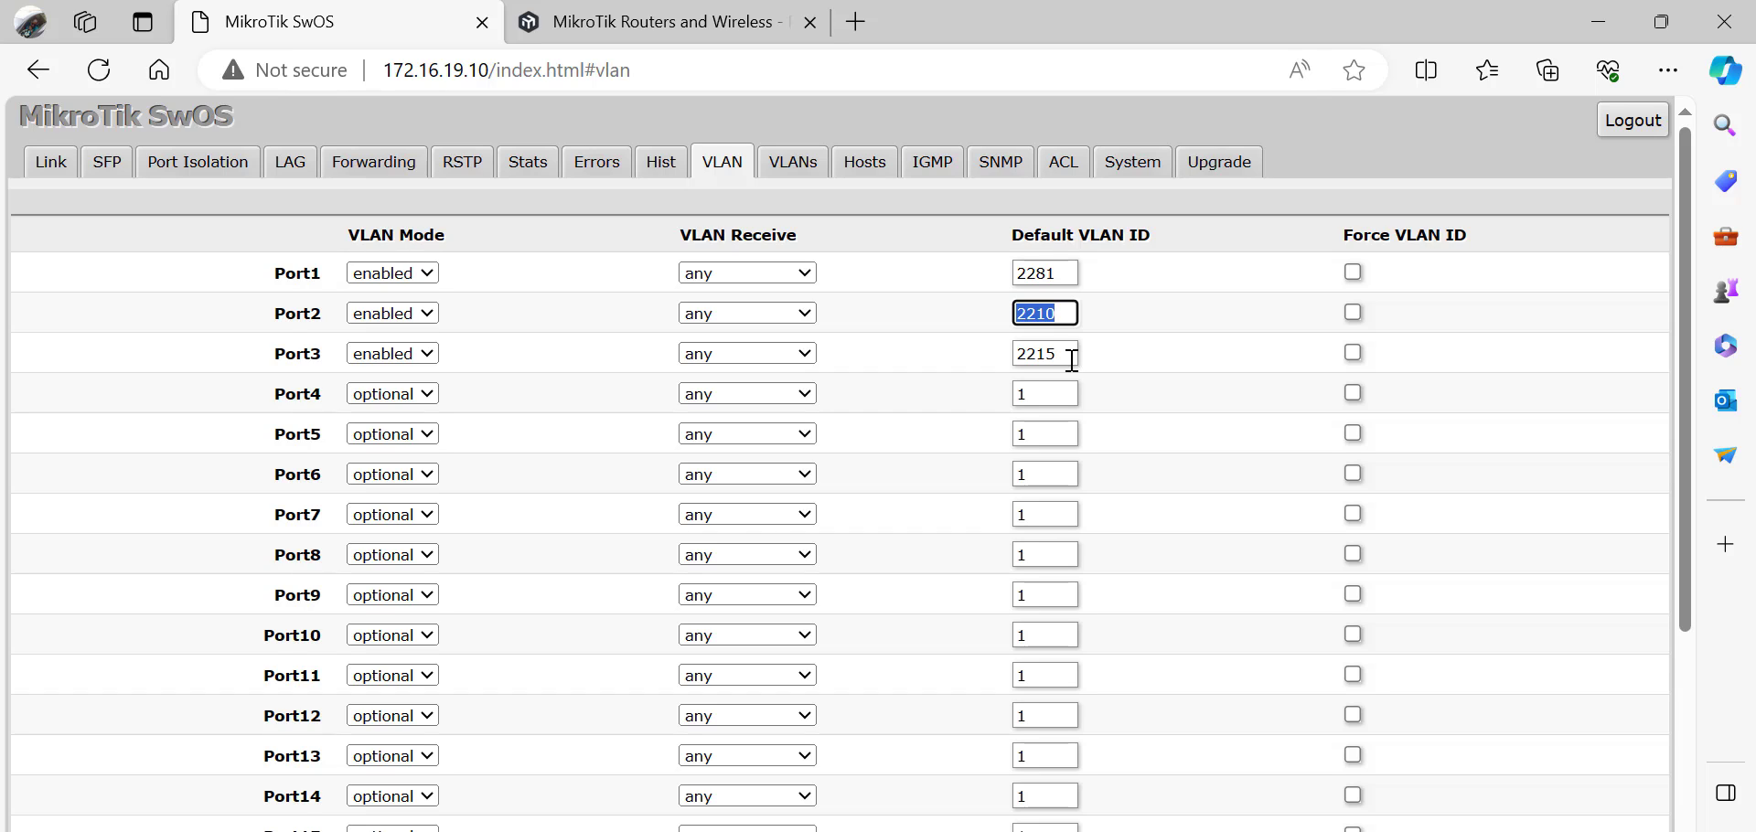
drag(1070, 357, 1015, 364)
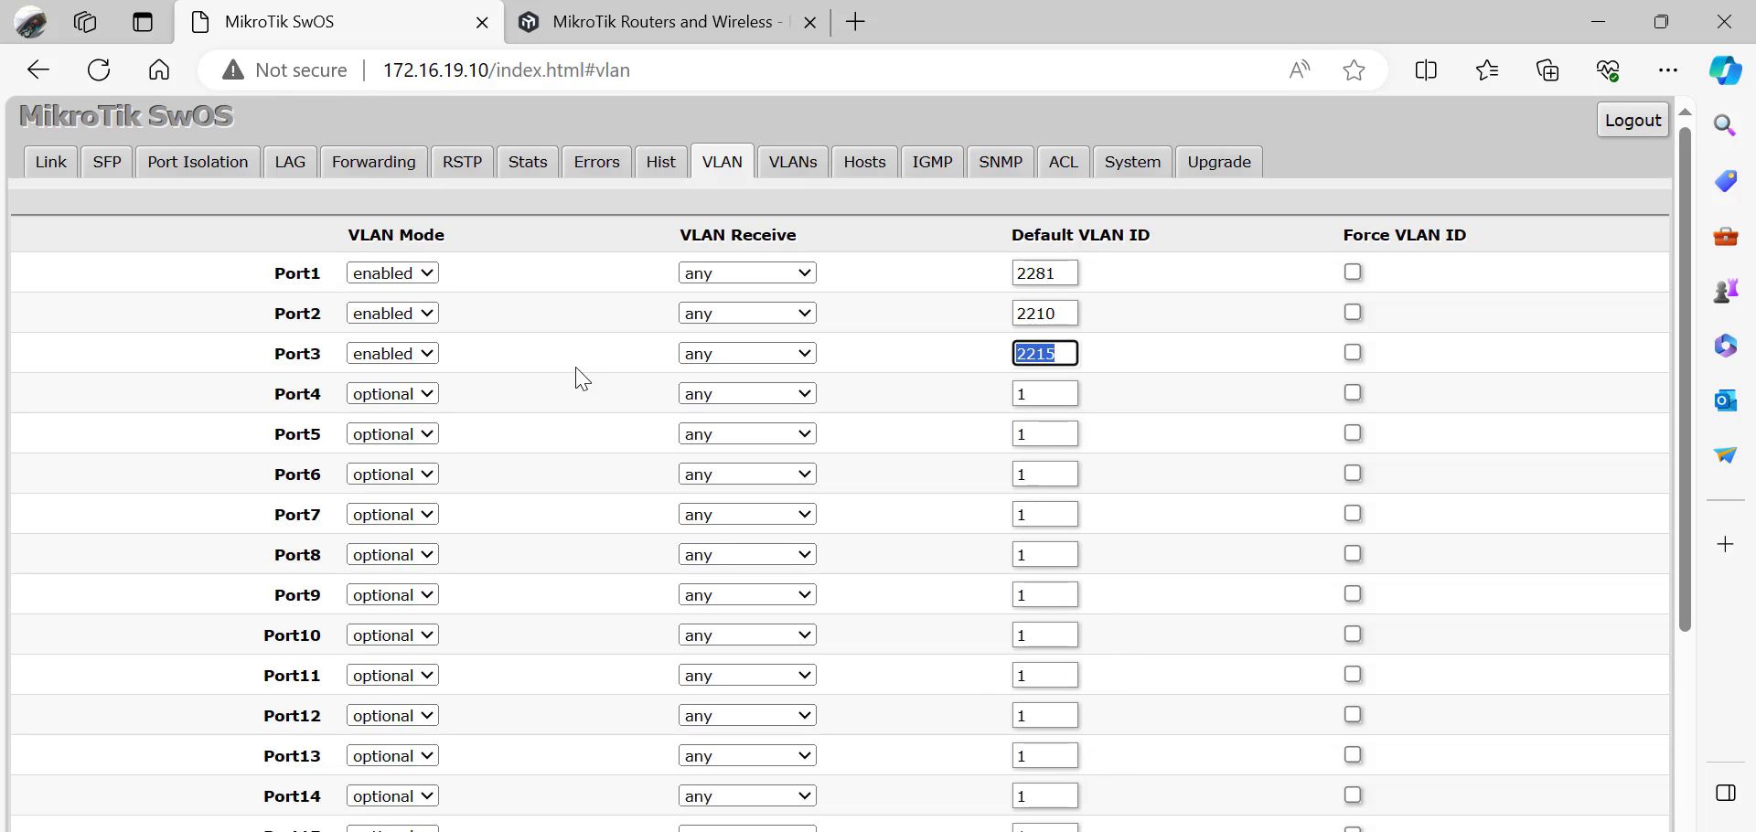
Go back to the Link settings and check the link status of the ports from Port1 to SFP1.
click(44, 165)
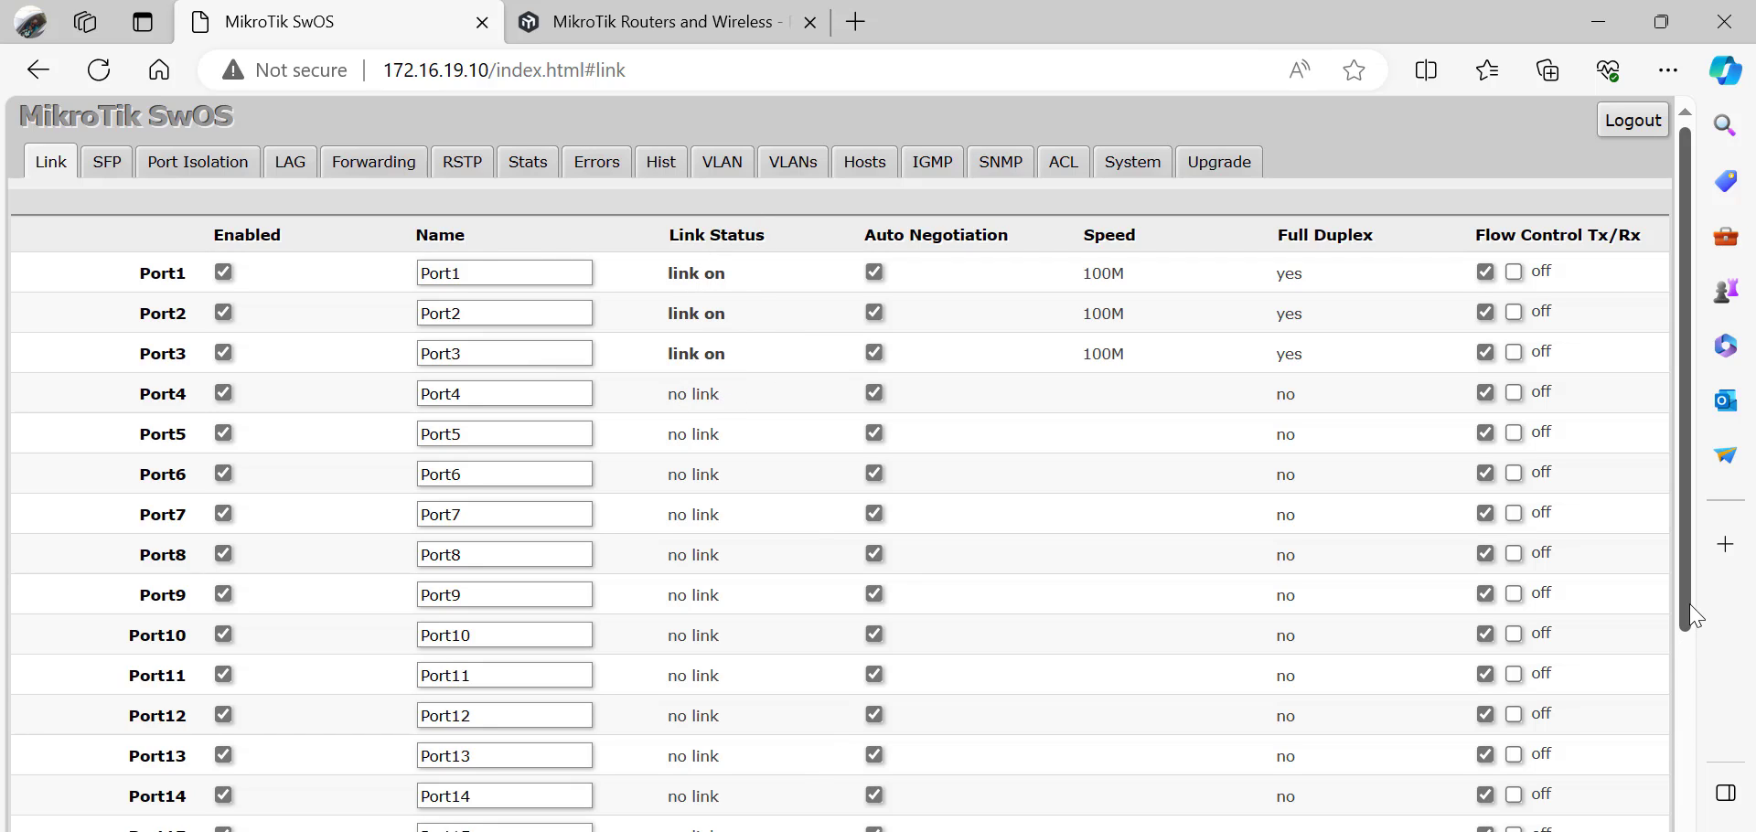
scroll(1692, 622, down, 5)
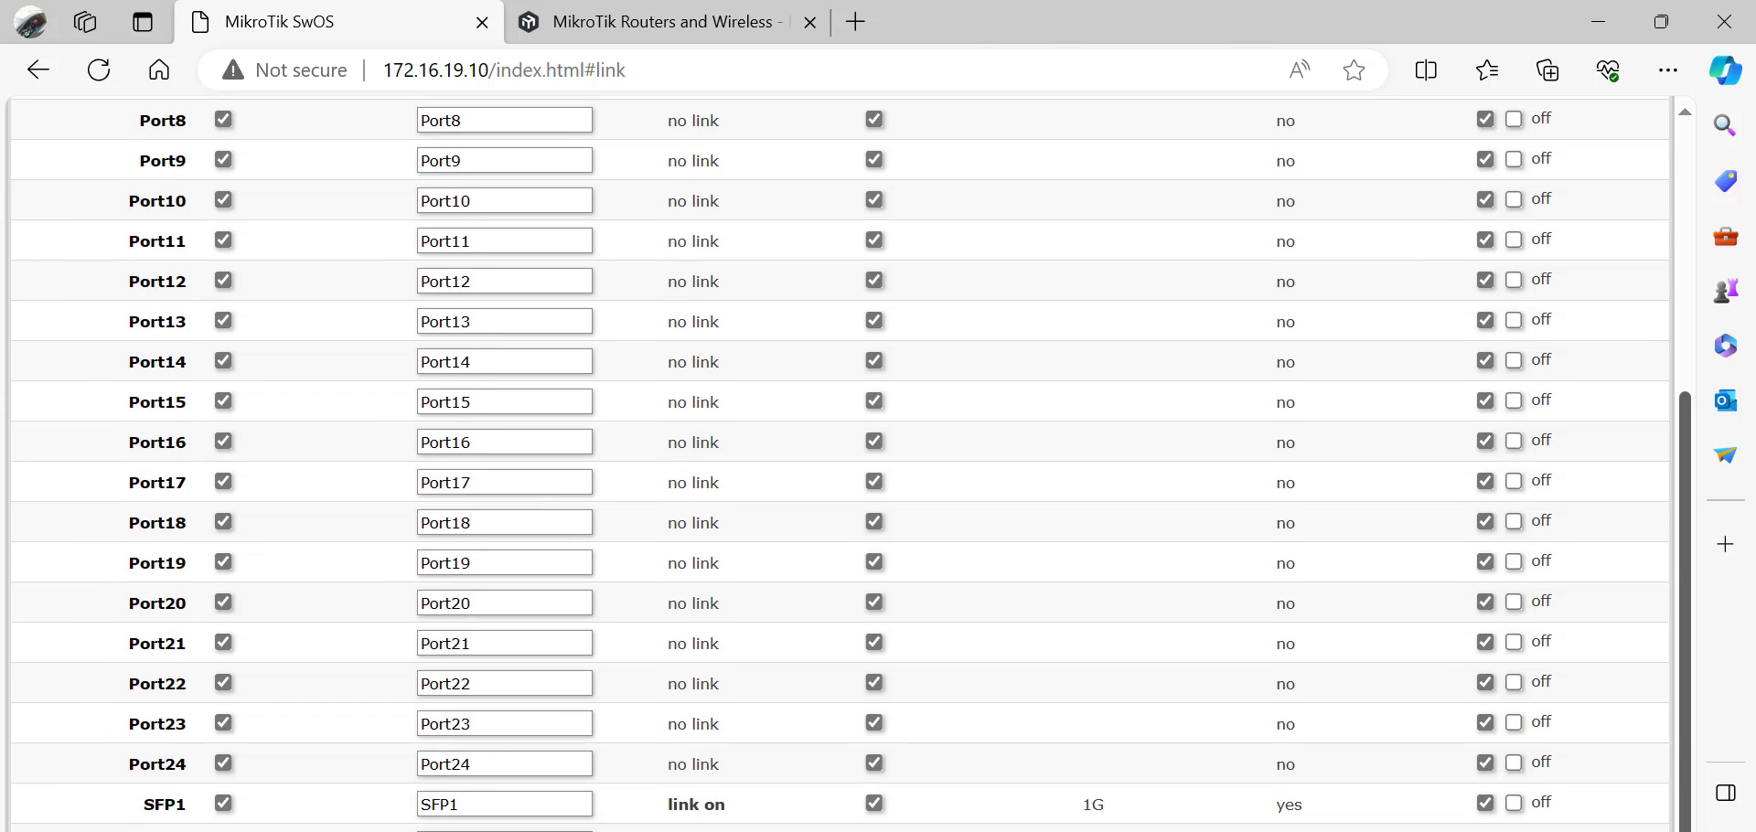
scroll(1693, 517, up, 5)
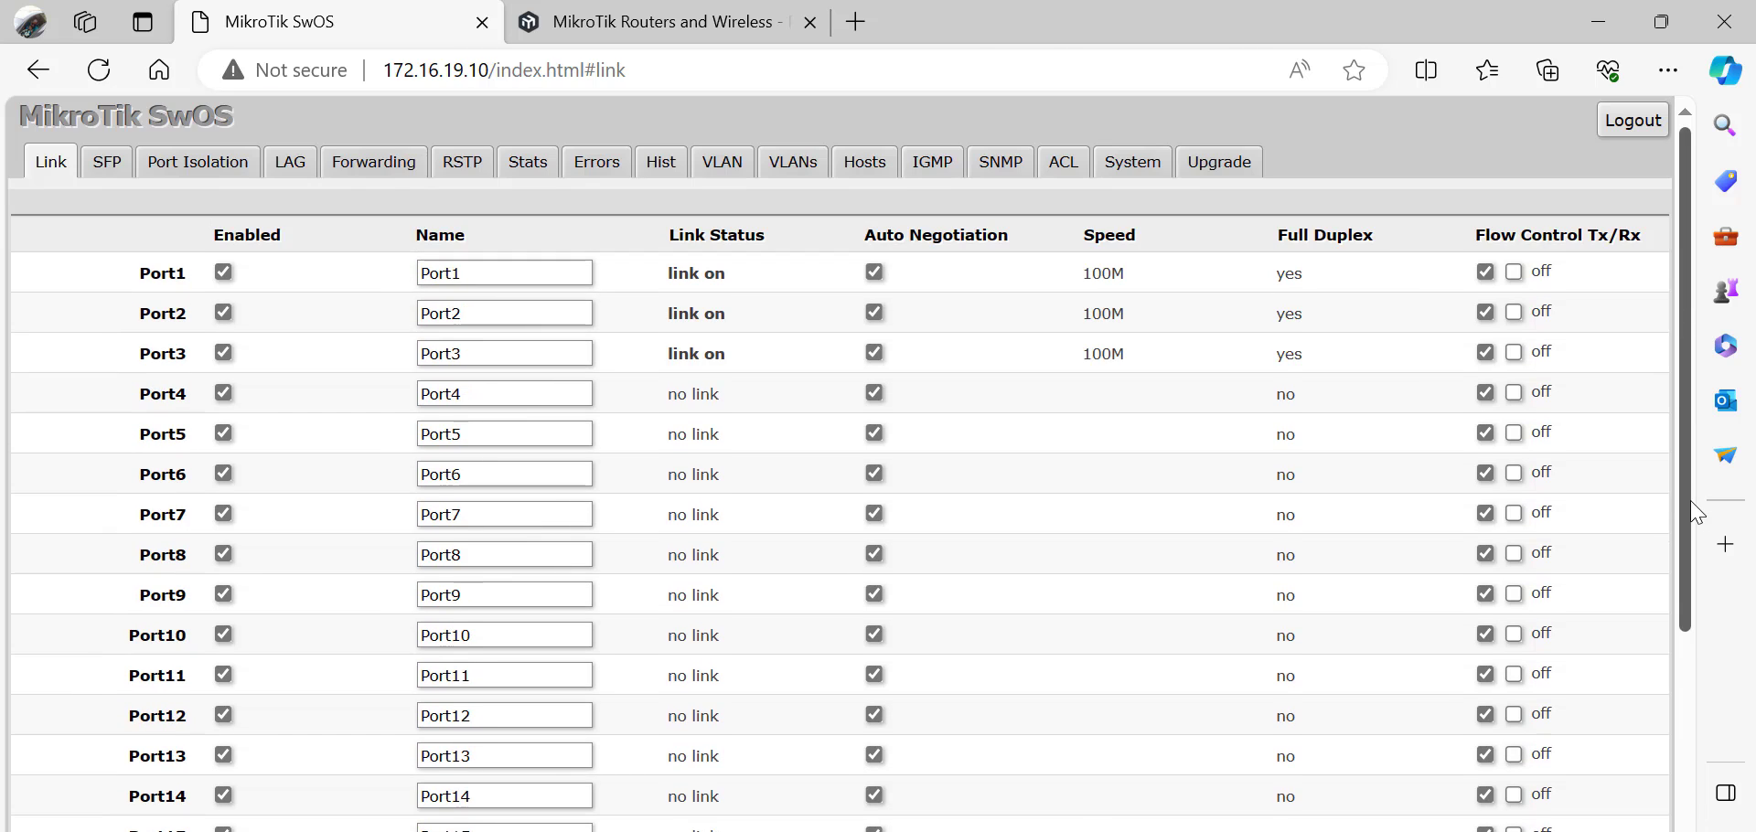
Return to the per-port VLAN settings and compare the VLAN modes and receive options from Port1 to SFP1.
click(722, 165)
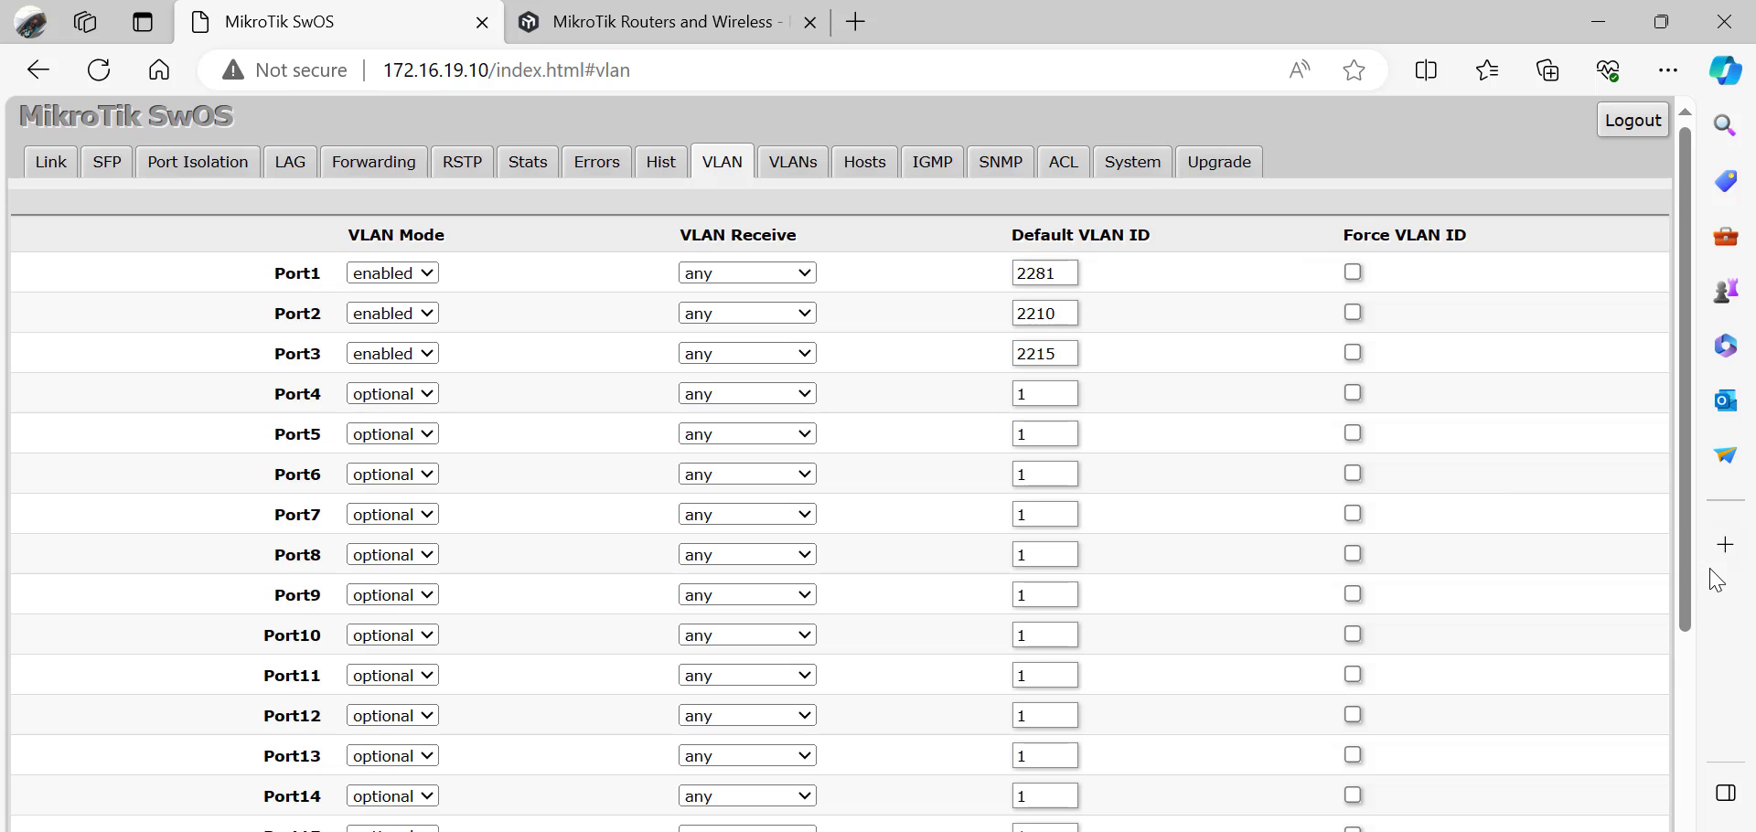
drag(1688, 590, 1692, 831)
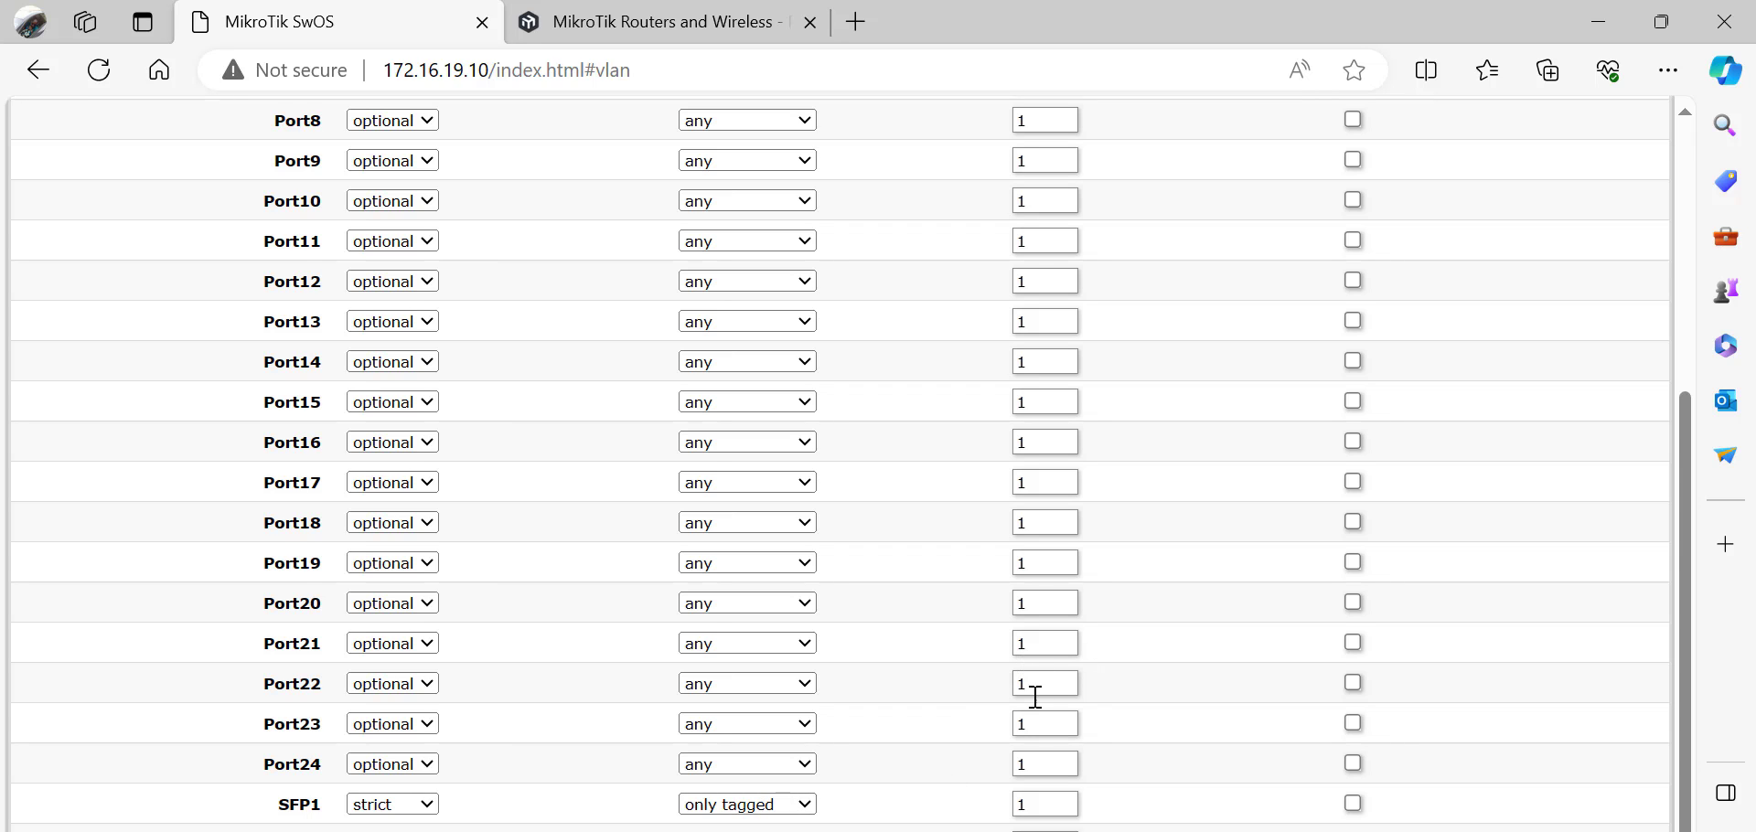
scroll(1664, 471, up, 2)
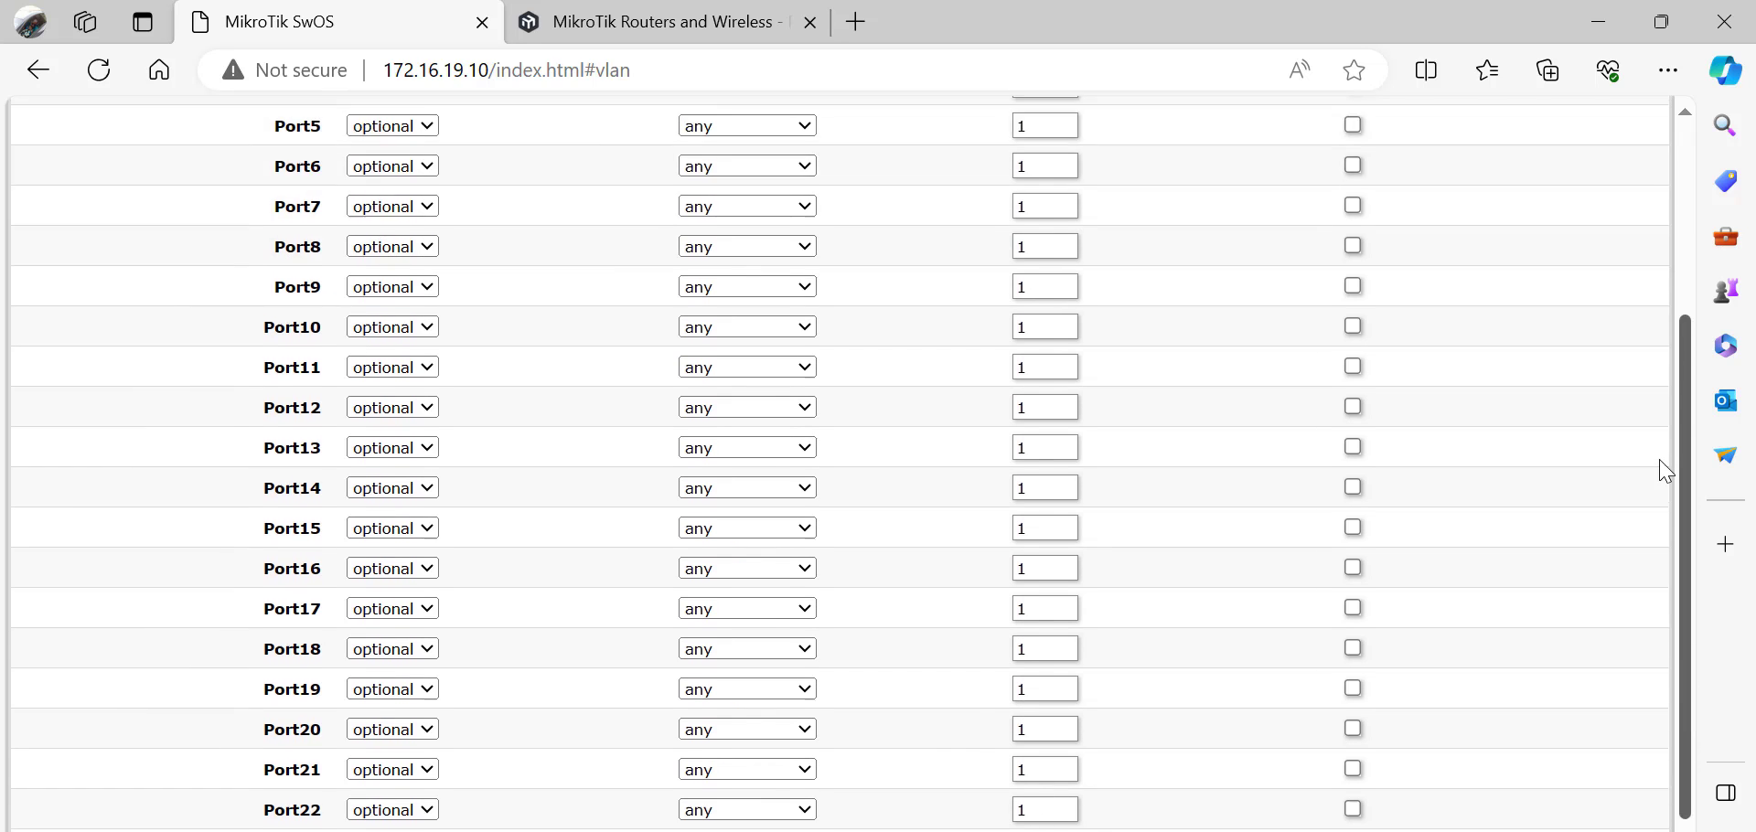
scroll(1665, 471, up, 4)
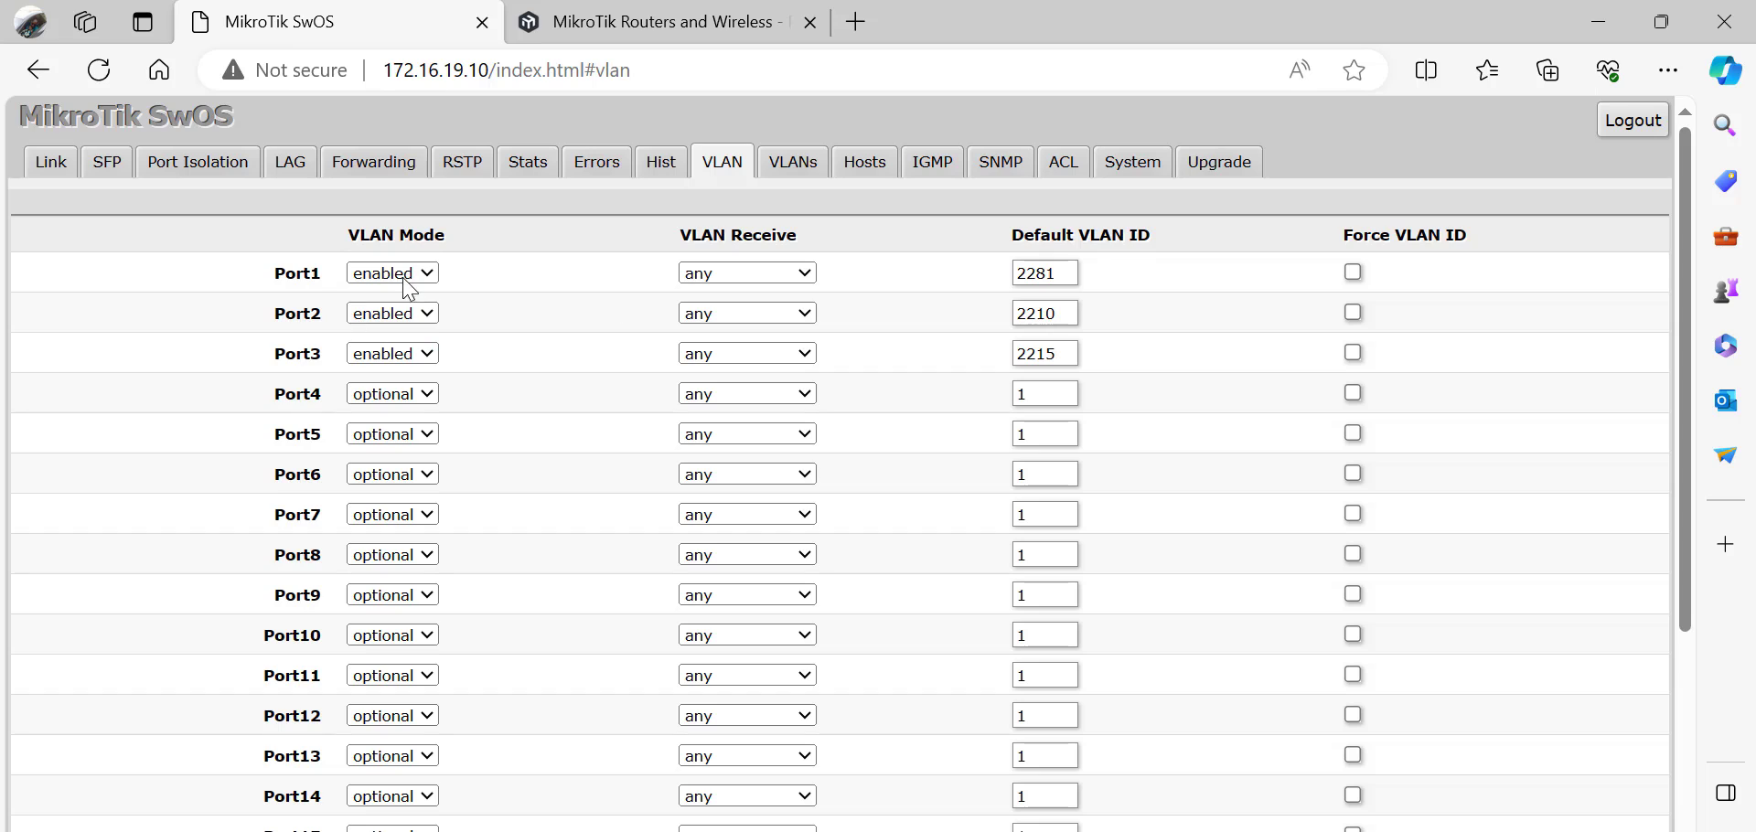
Set VLAN Receive to only untagged for Port1, Port2 and Port3.
click(803, 276)
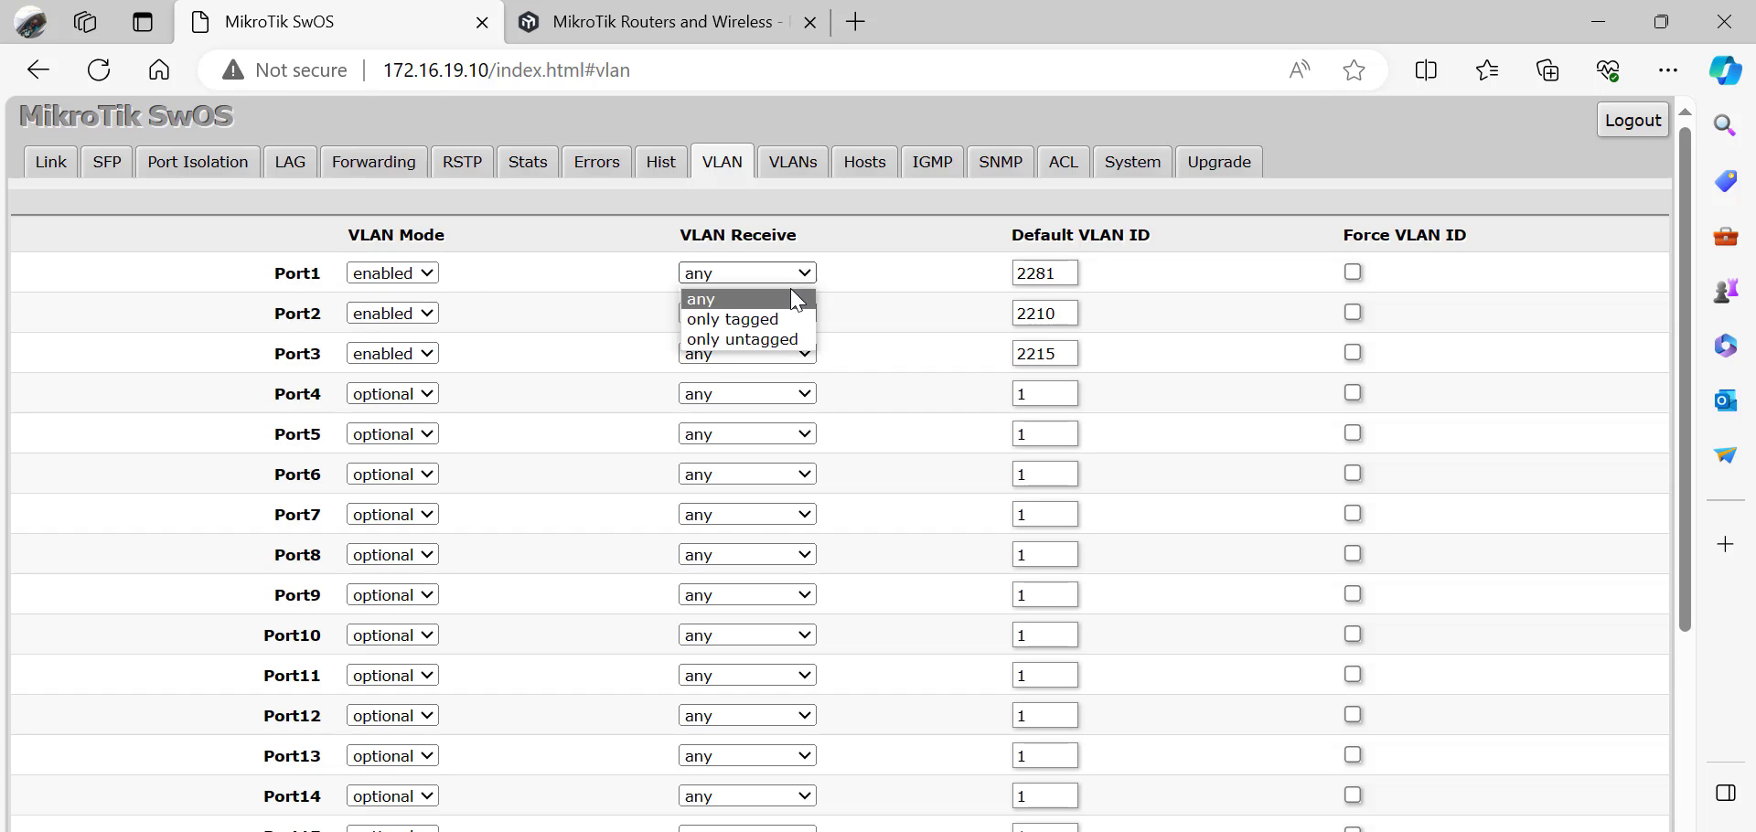
click(736, 339)
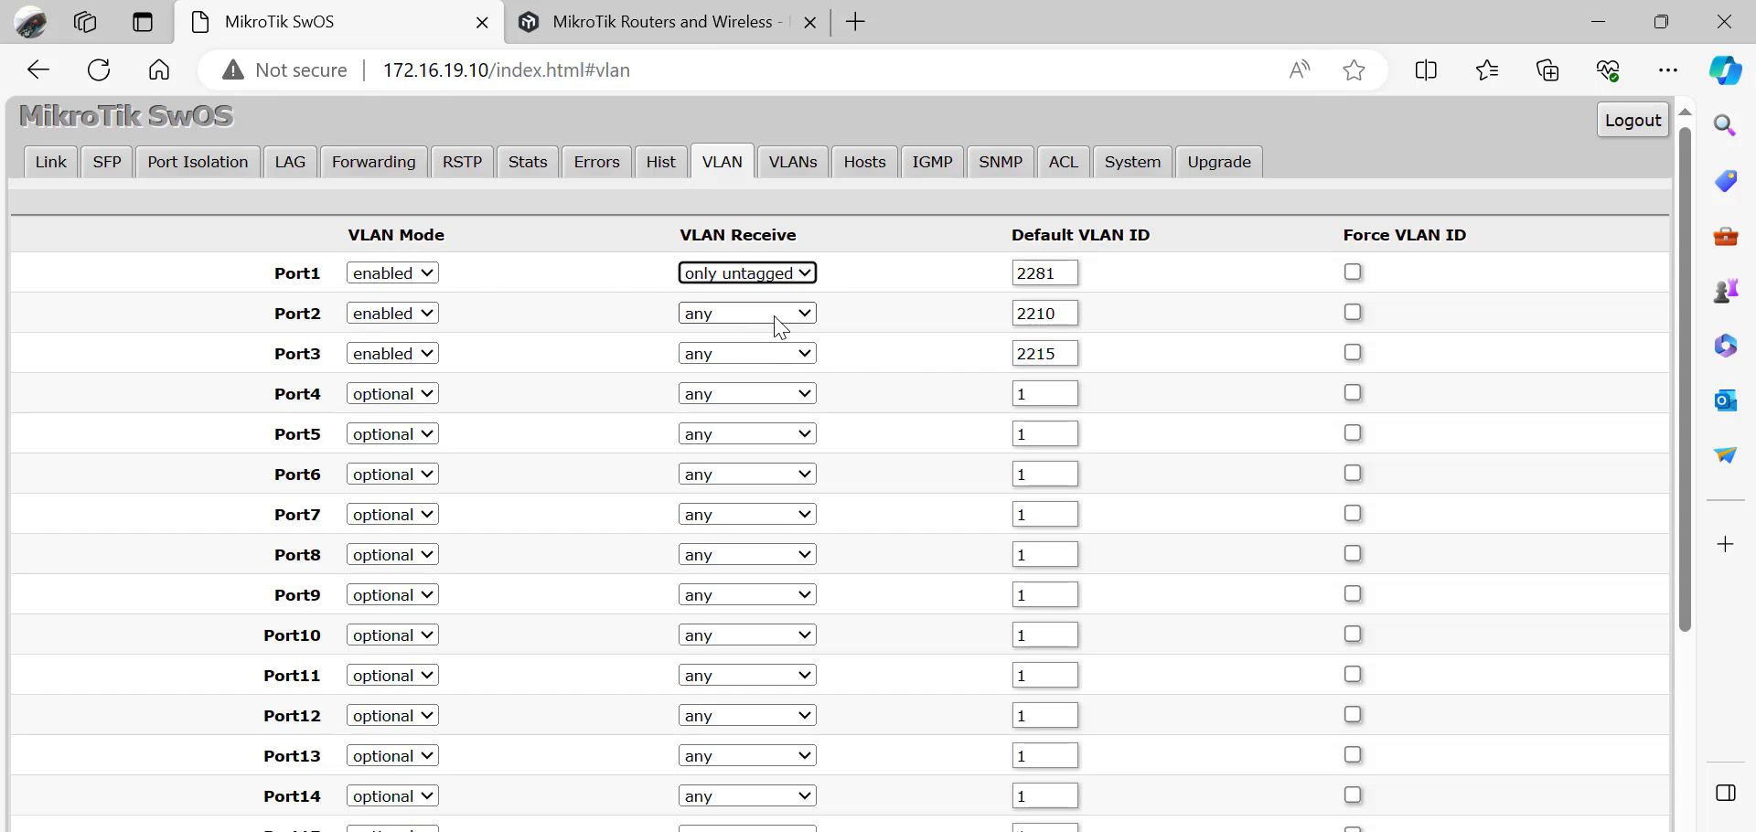
click(808, 315)
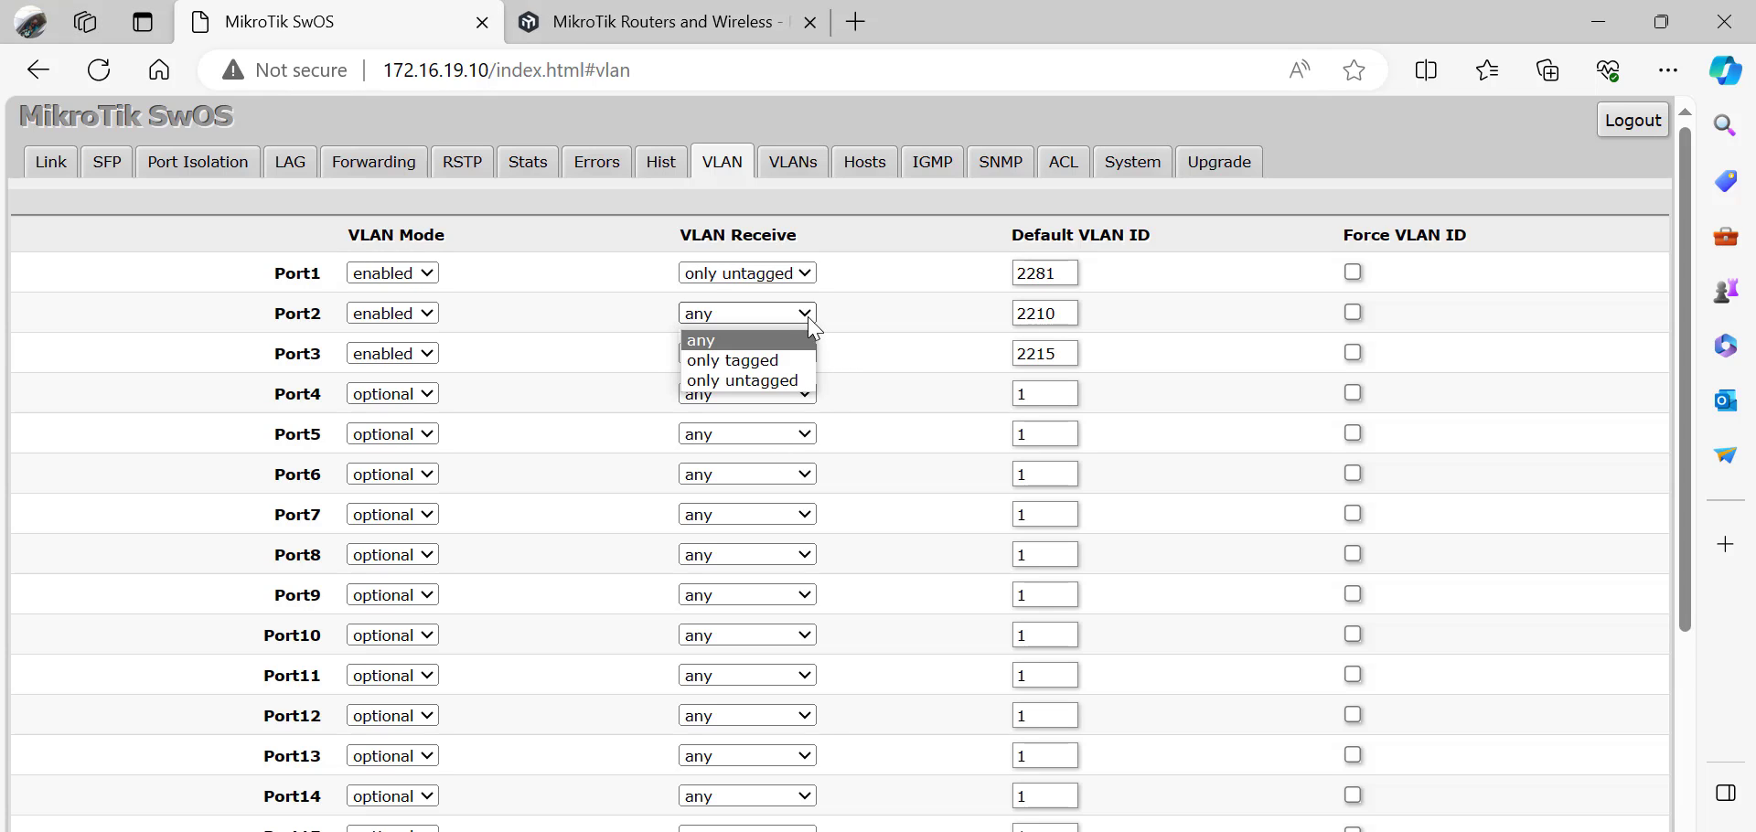
click(782, 382)
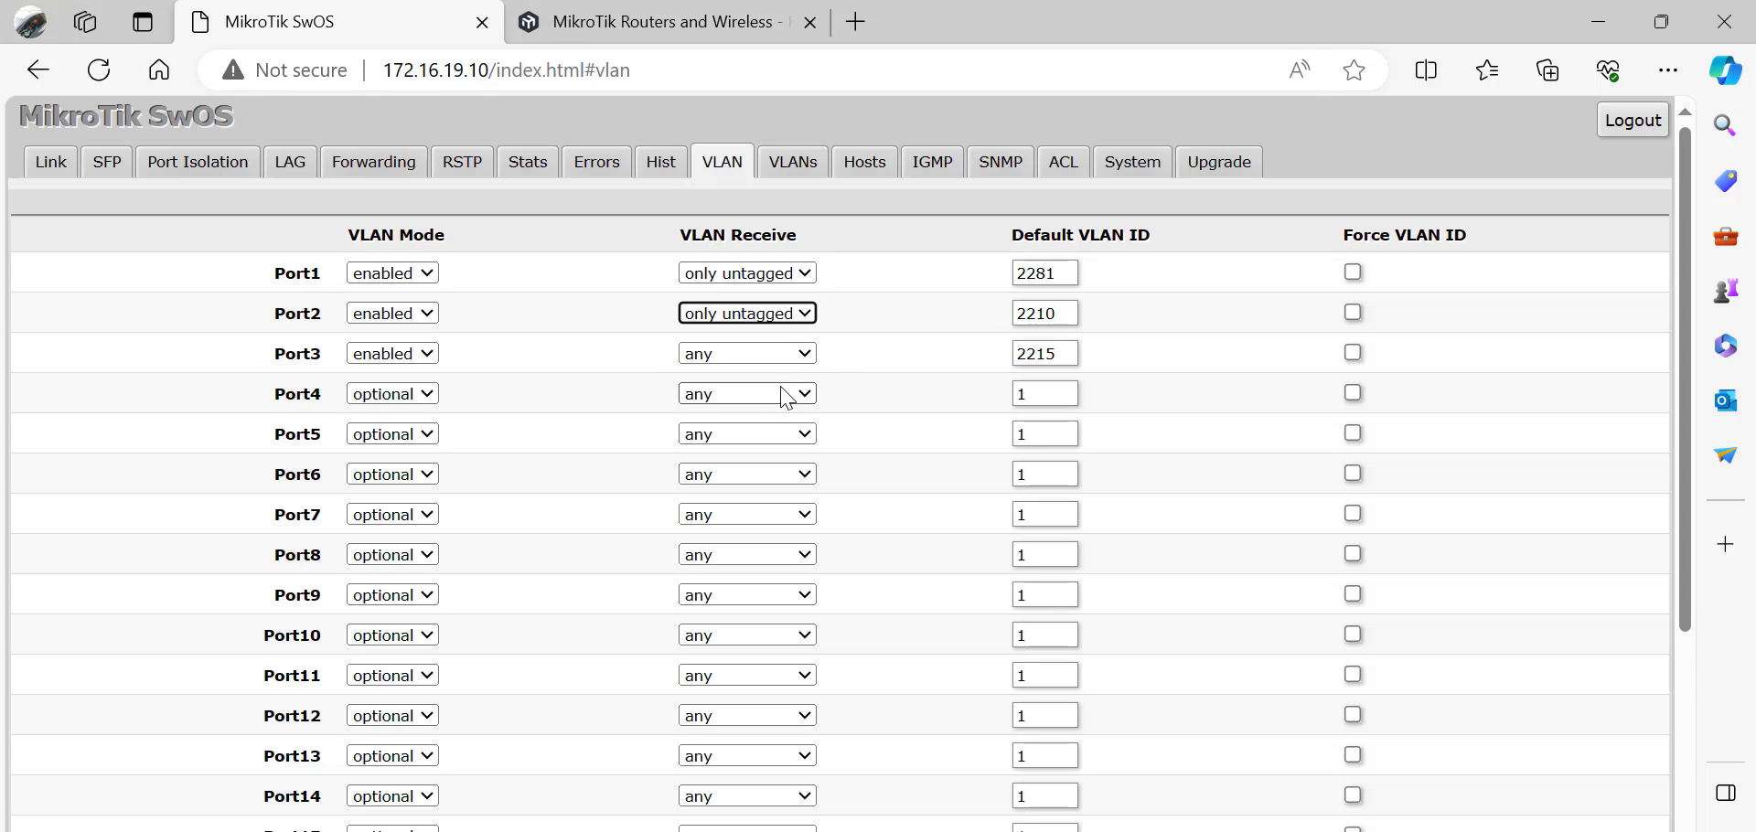
click(782, 355)
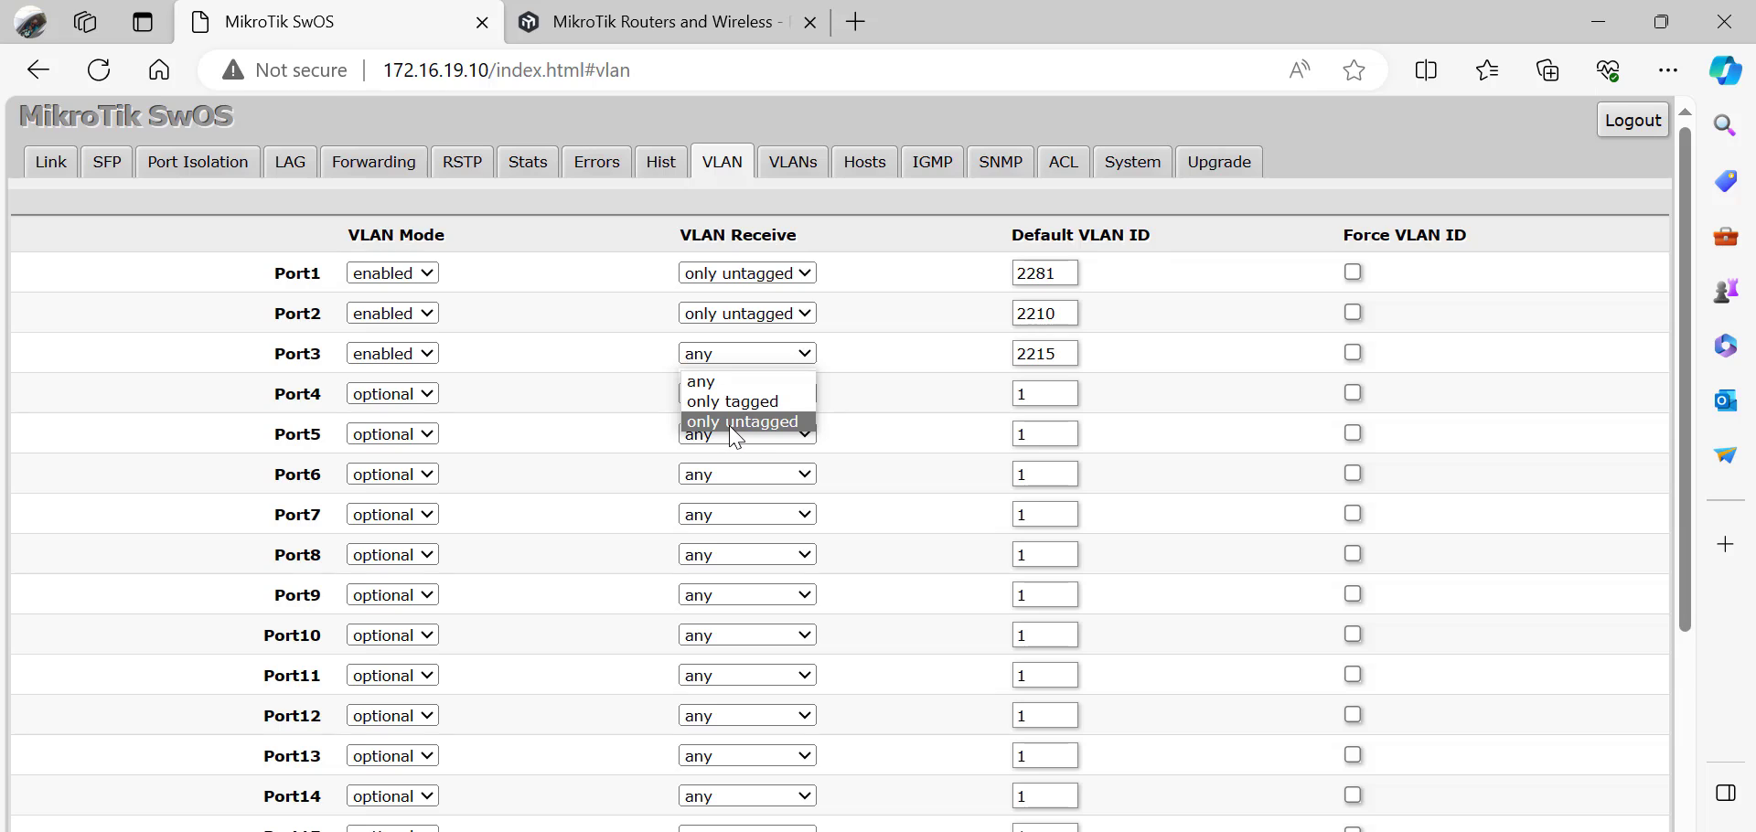
click(732, 426)
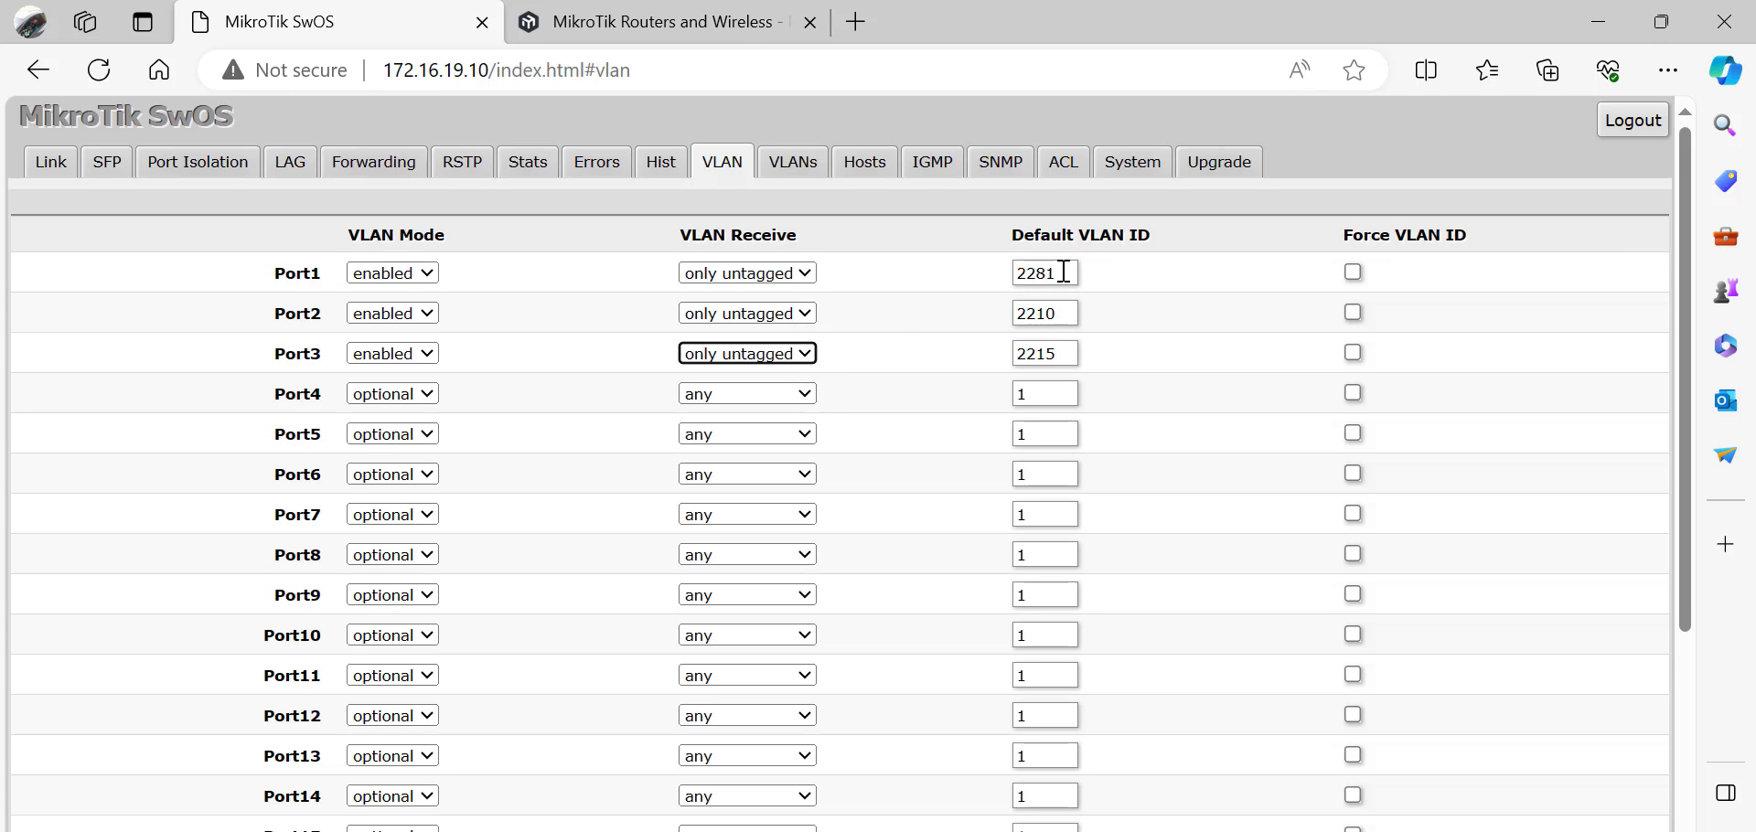
Compare the VLAN settings of Port1 to Port3 with SFP1's VLAN mode and receive option.
scroll(1132, 400, down, 4)
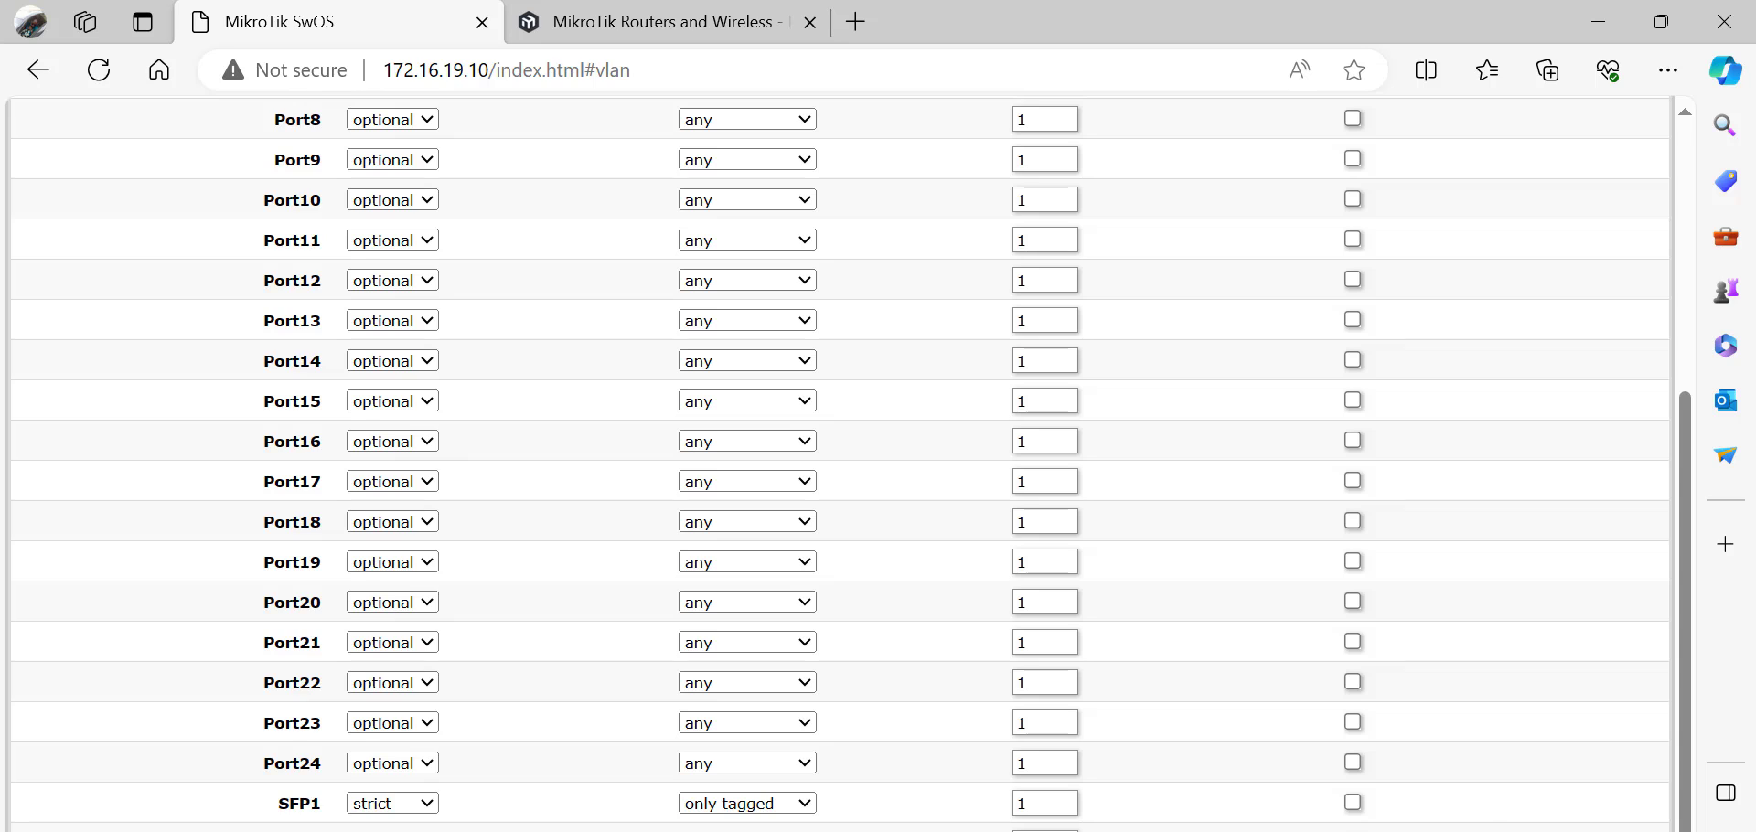
scroll(988, 337, up, 4)
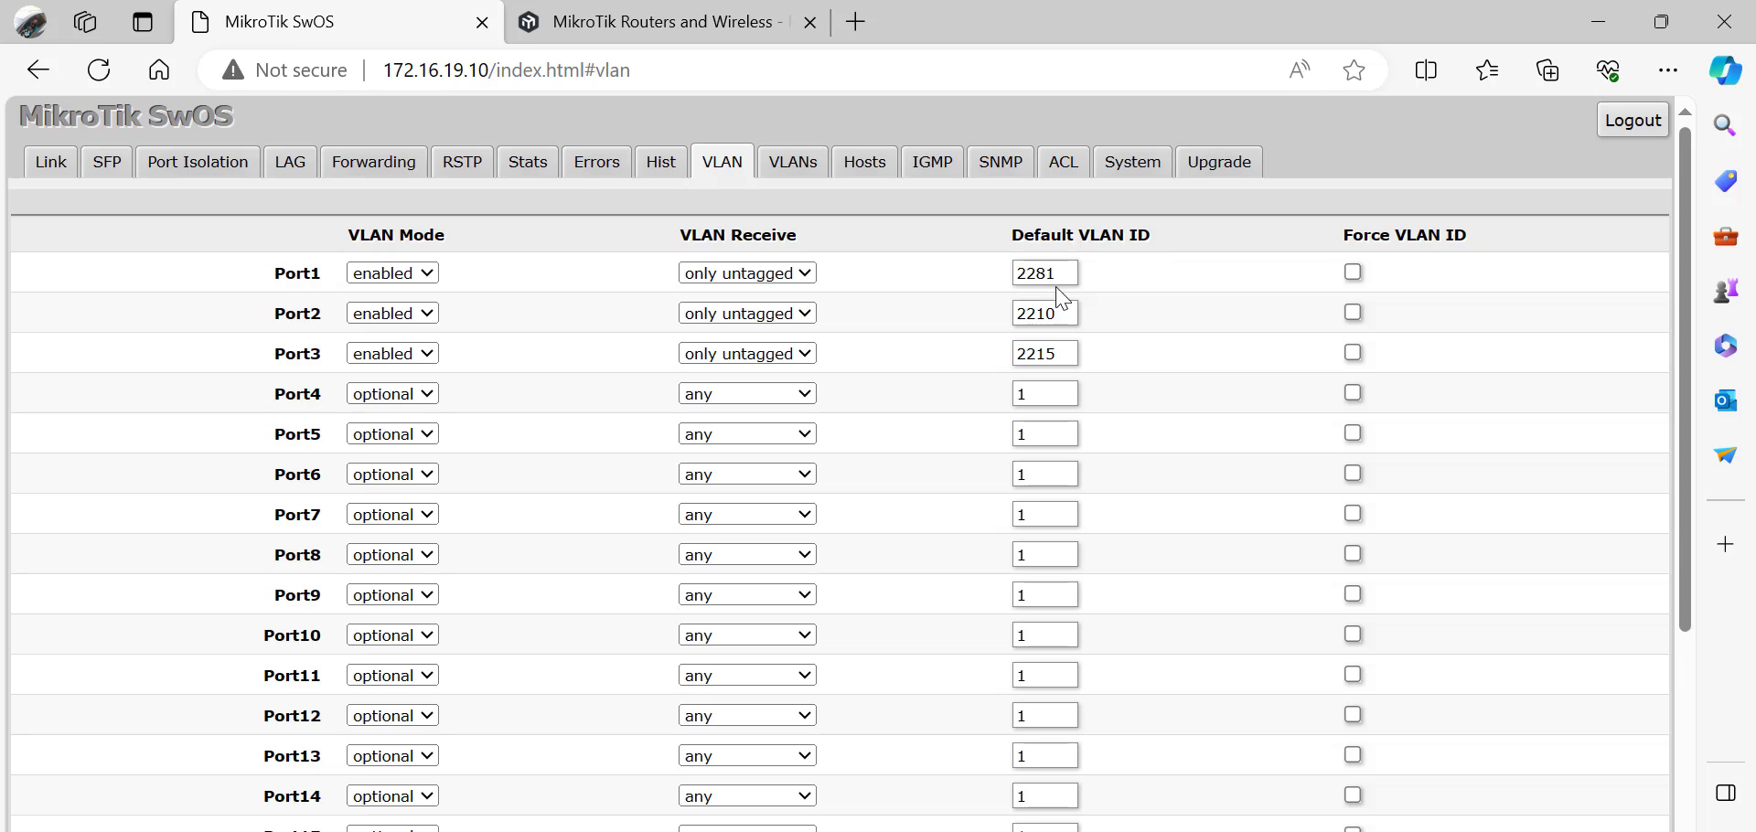
drag(1073, 276, 1013, 337)
scroll(915, 430, down, 5)
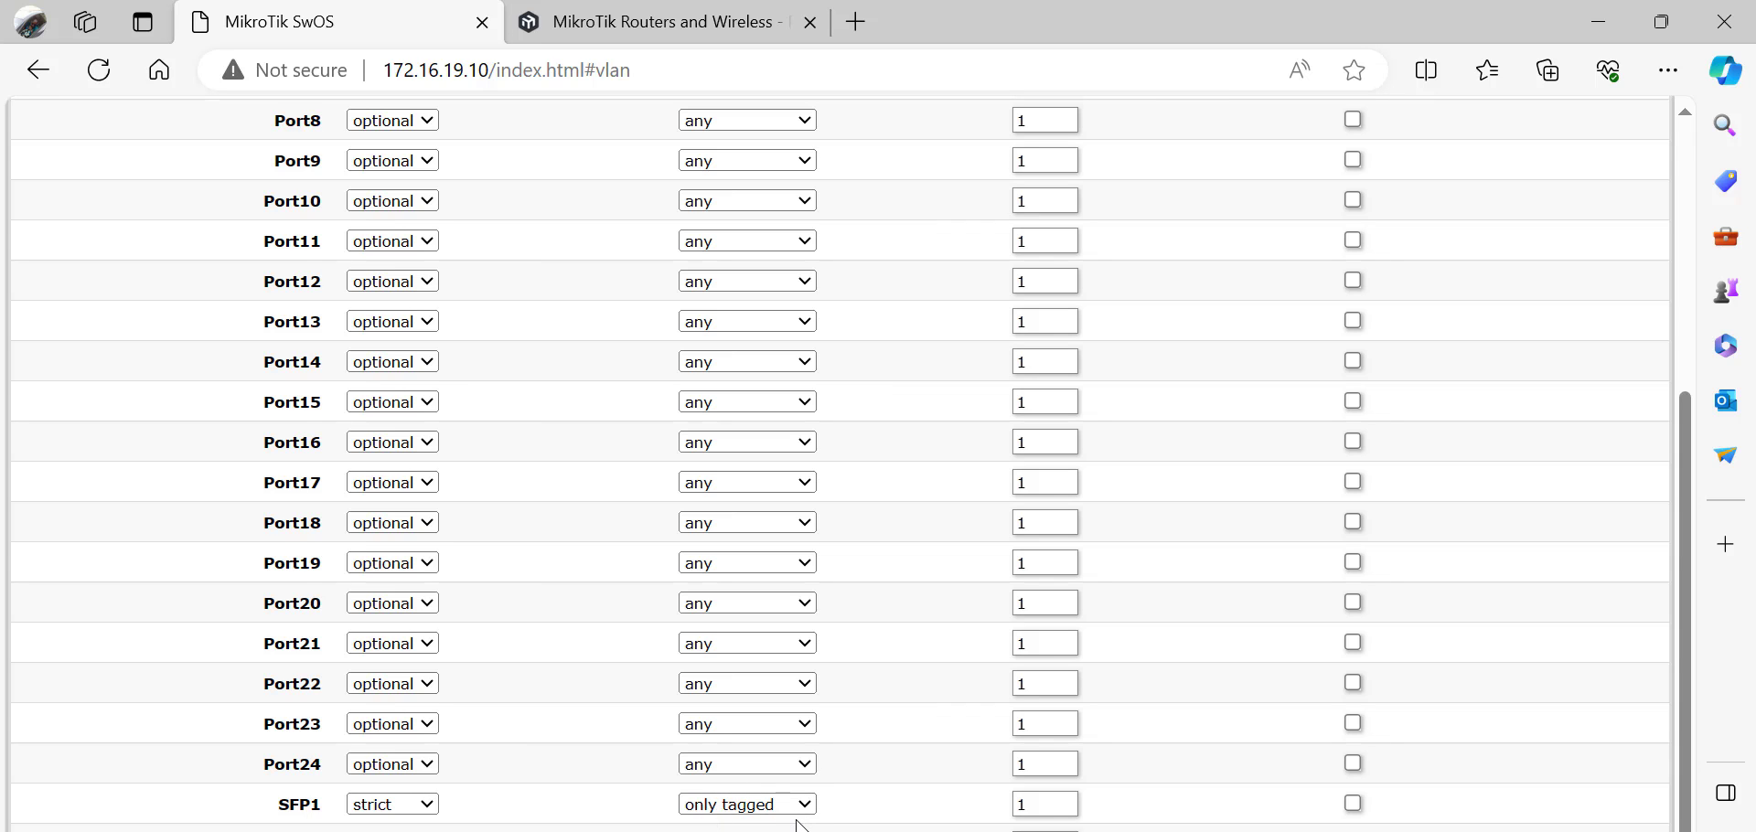
scroll(854, 618, up, 5)
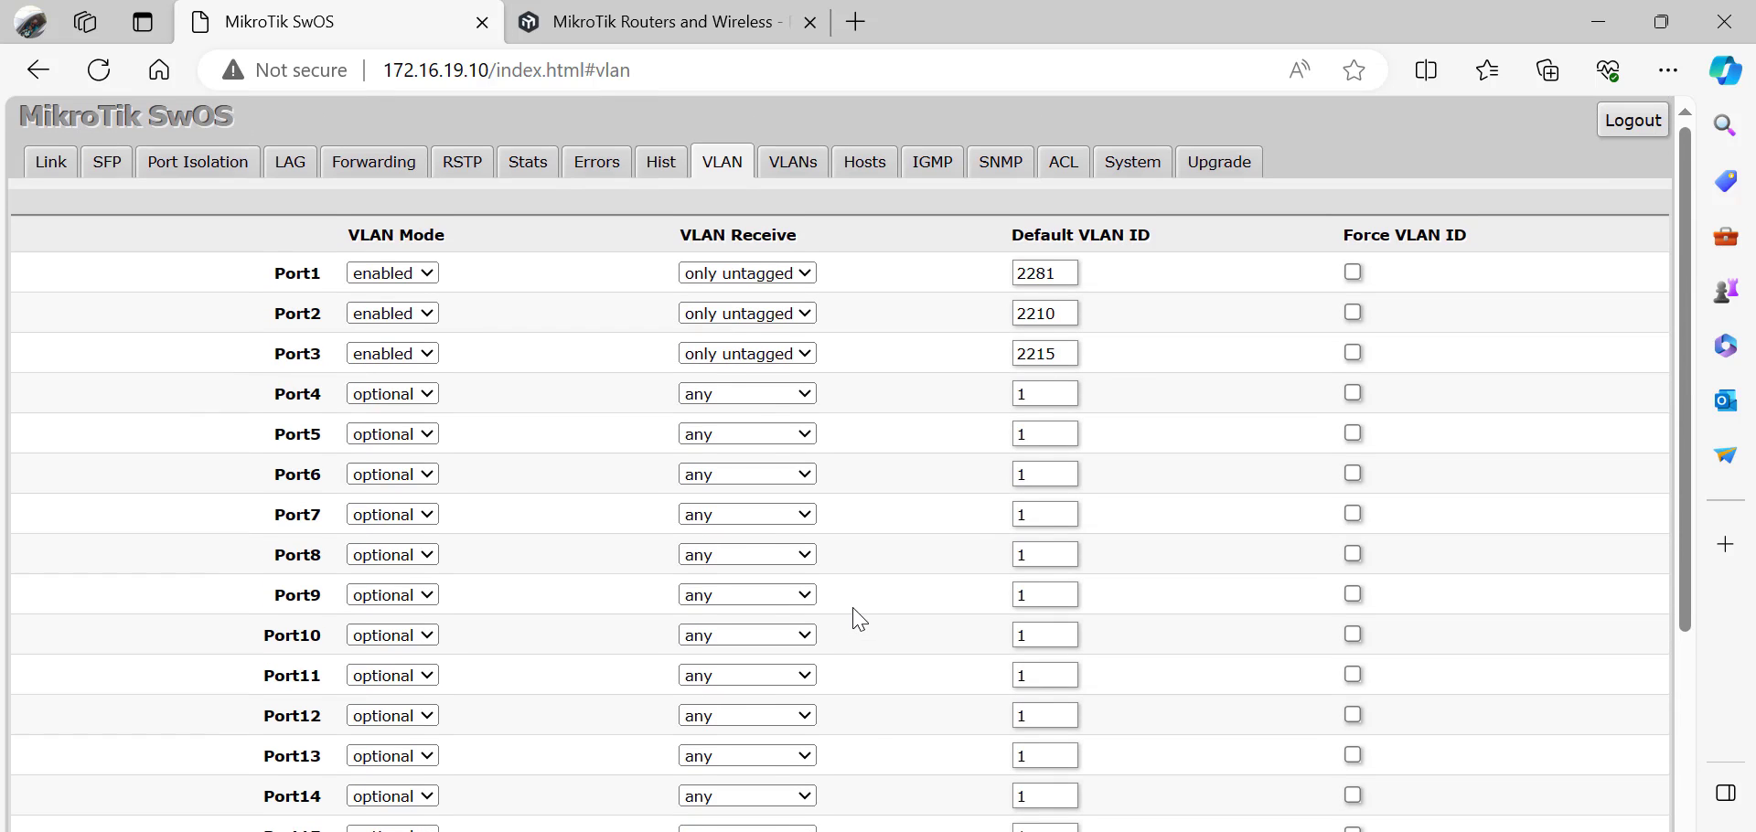
Append a new entry to the VLANs table with VLAN ID 10 and the name tmg.
click(794, 166)
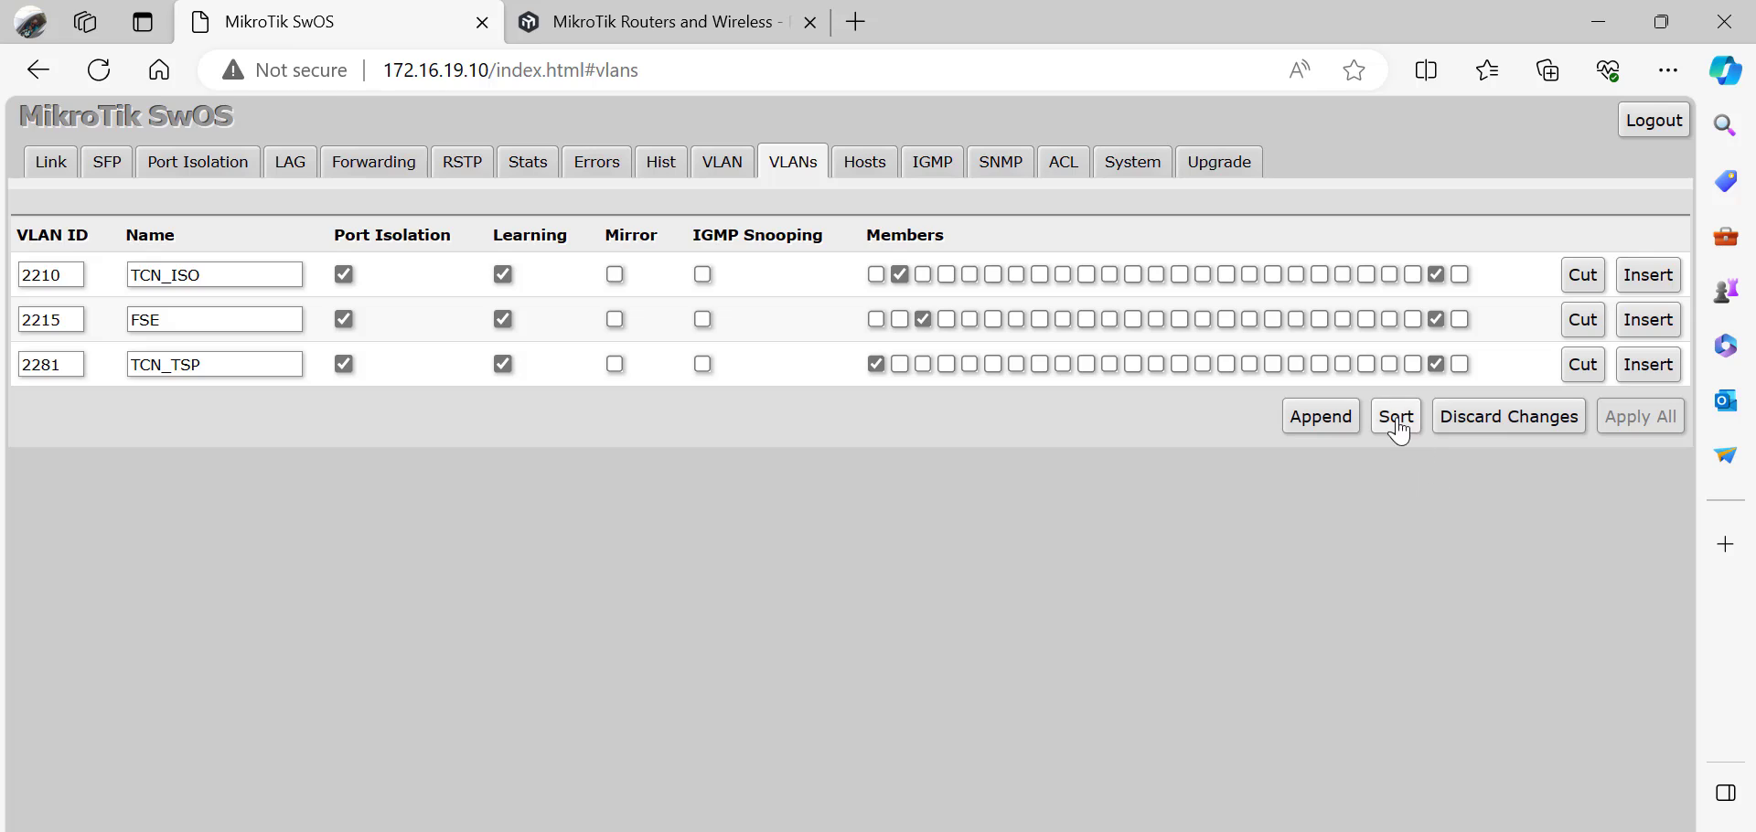
click(1322, 428)
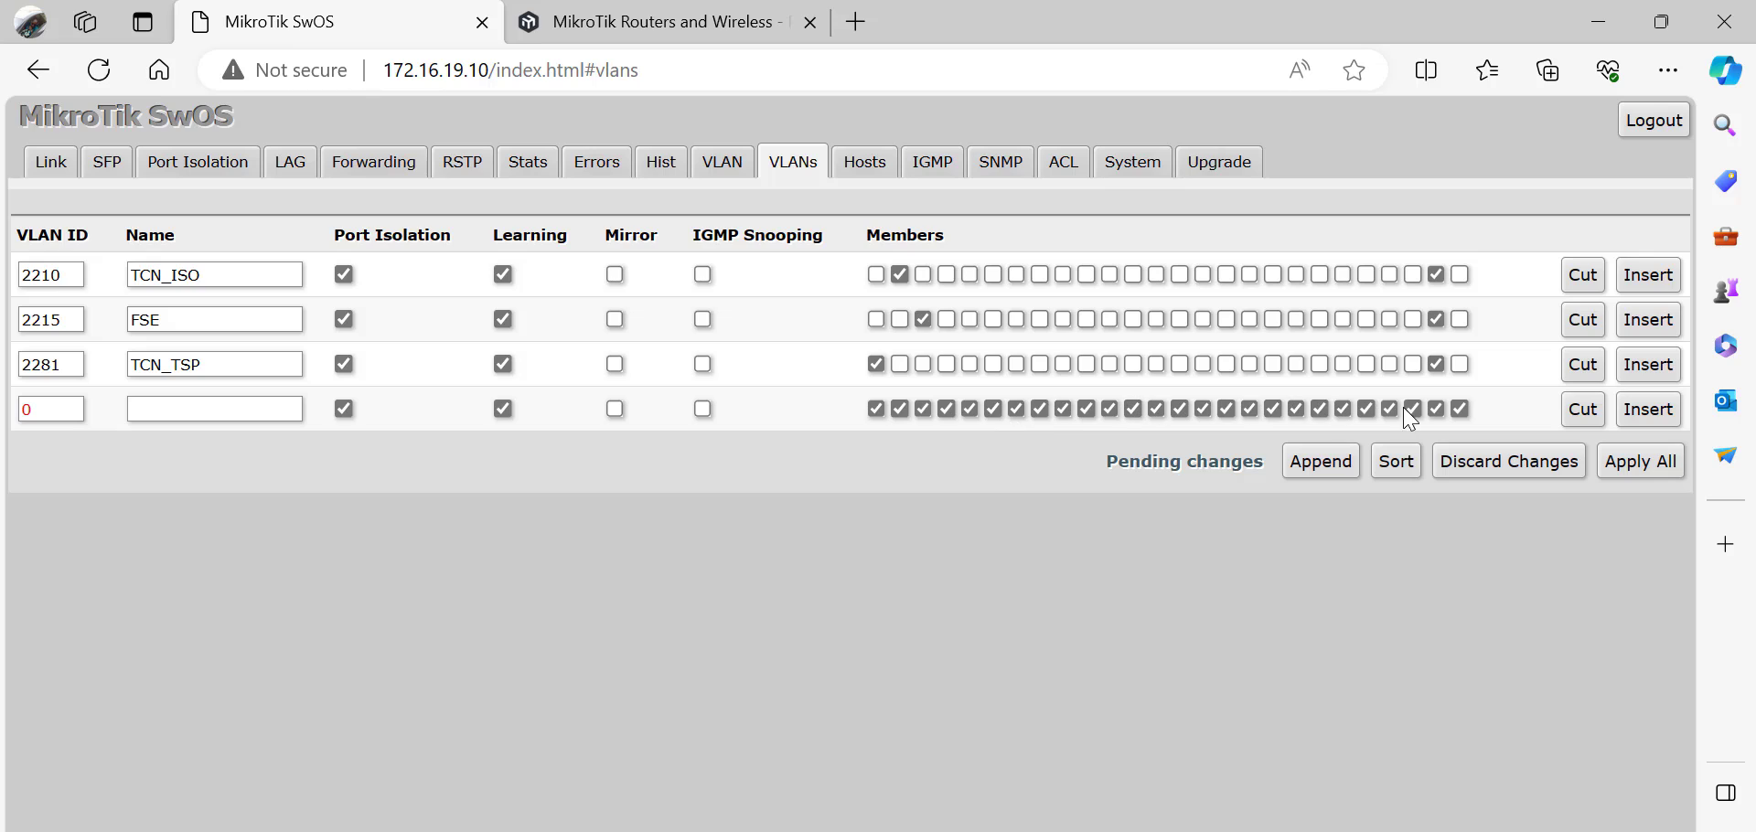
click(48, 411)
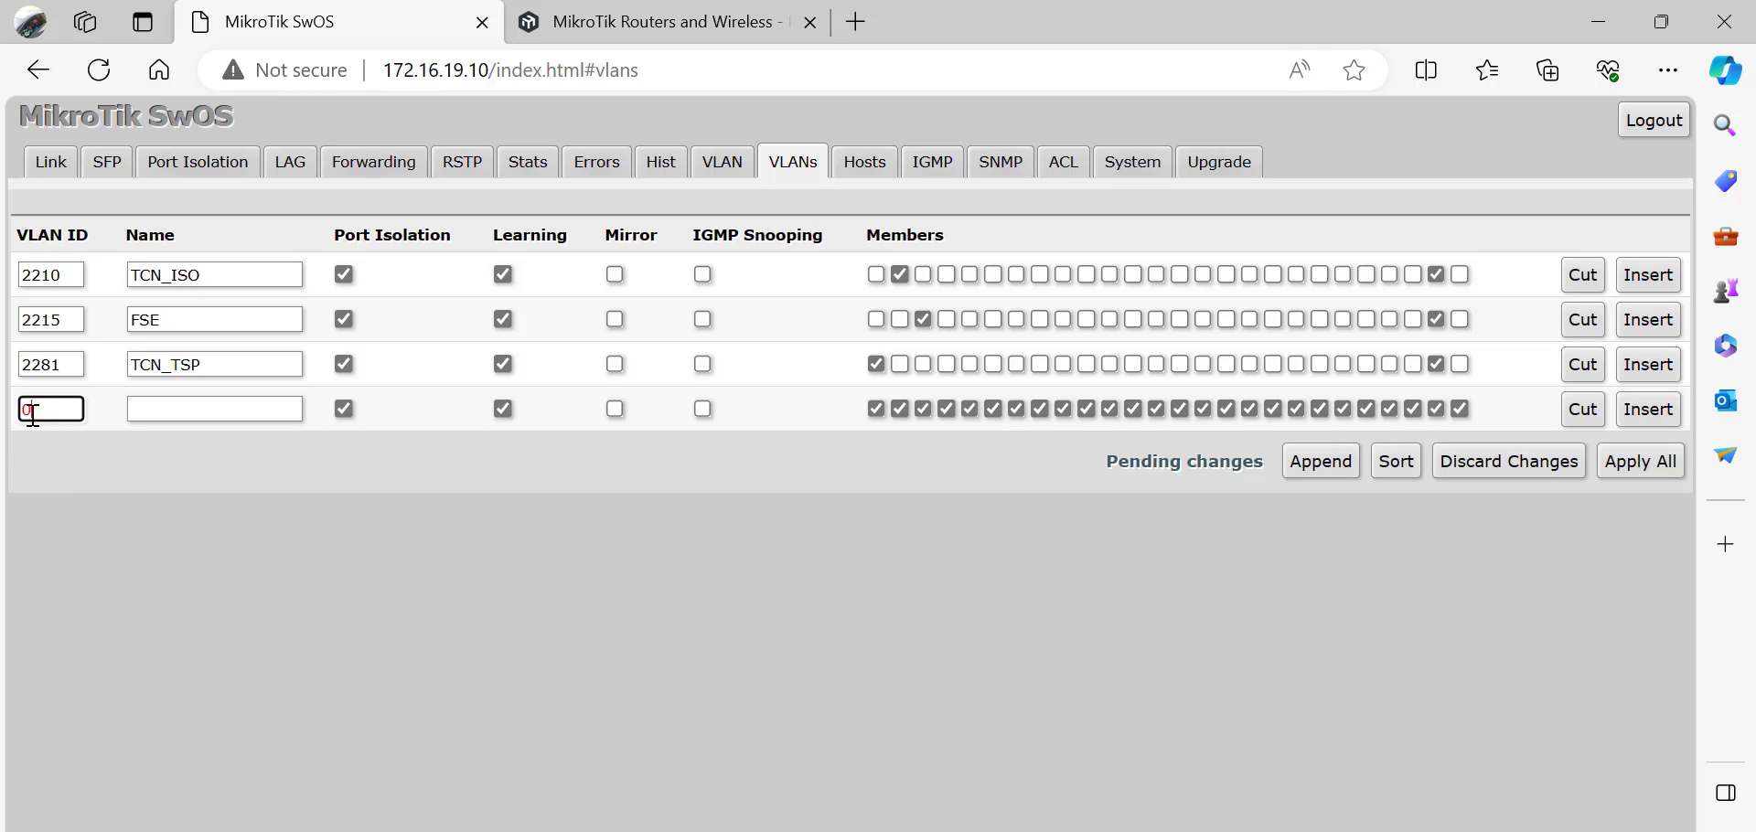
click(178, 412)
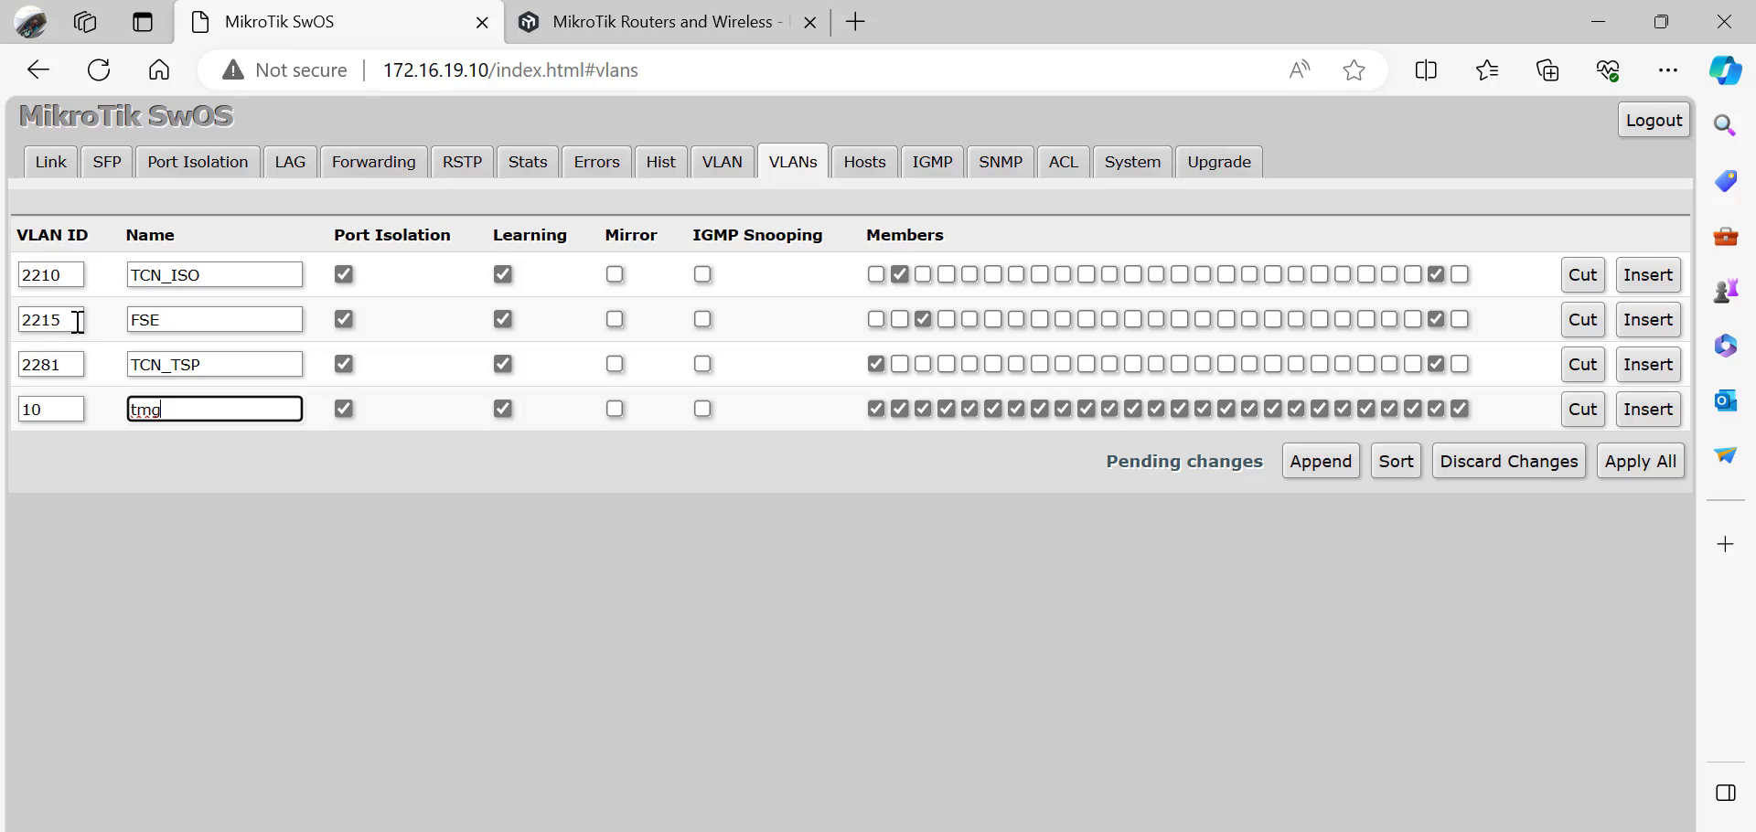
Check the FSE entry's name in the VLANs table against the ports' Default VLAN IDs, and return to the VLANs table.
double_click(184, 318)
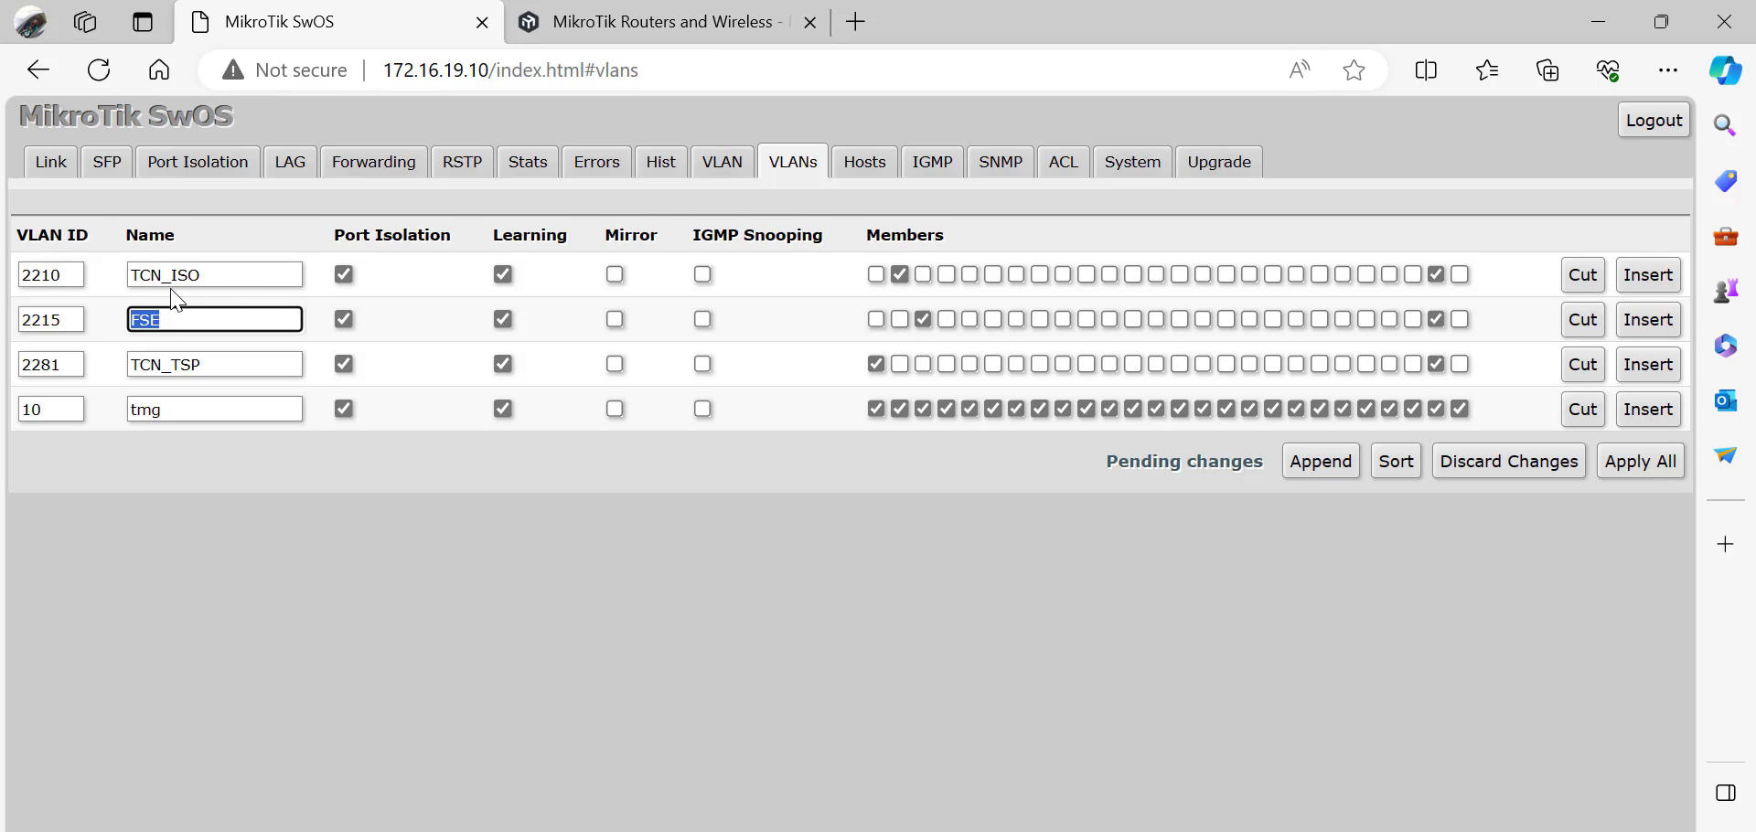
click(717, 174)
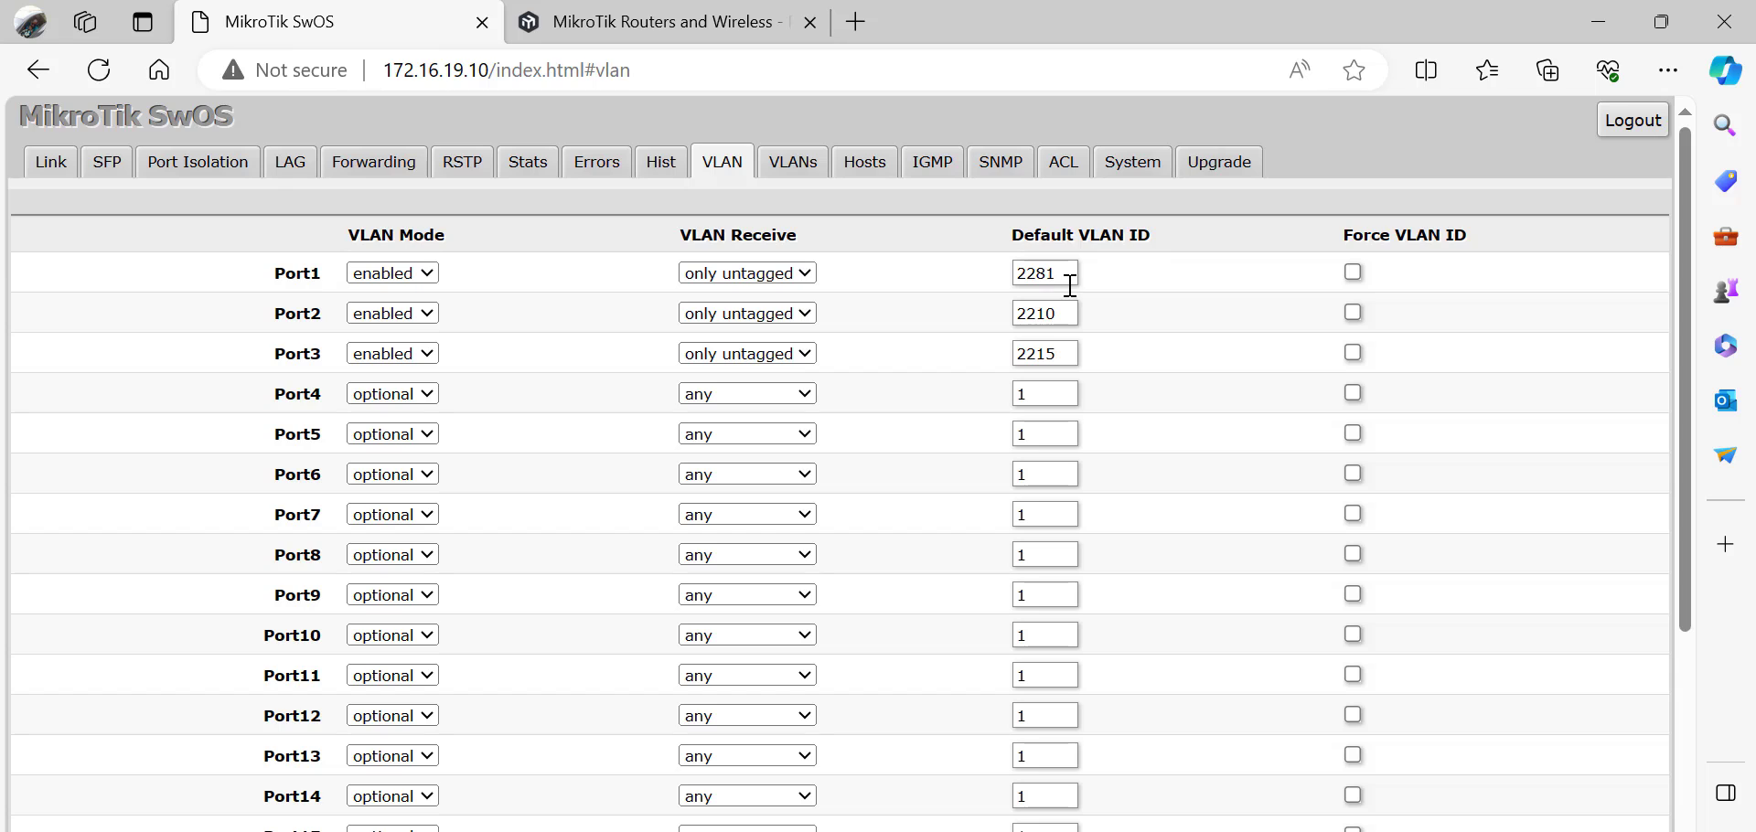
click(790, 160)
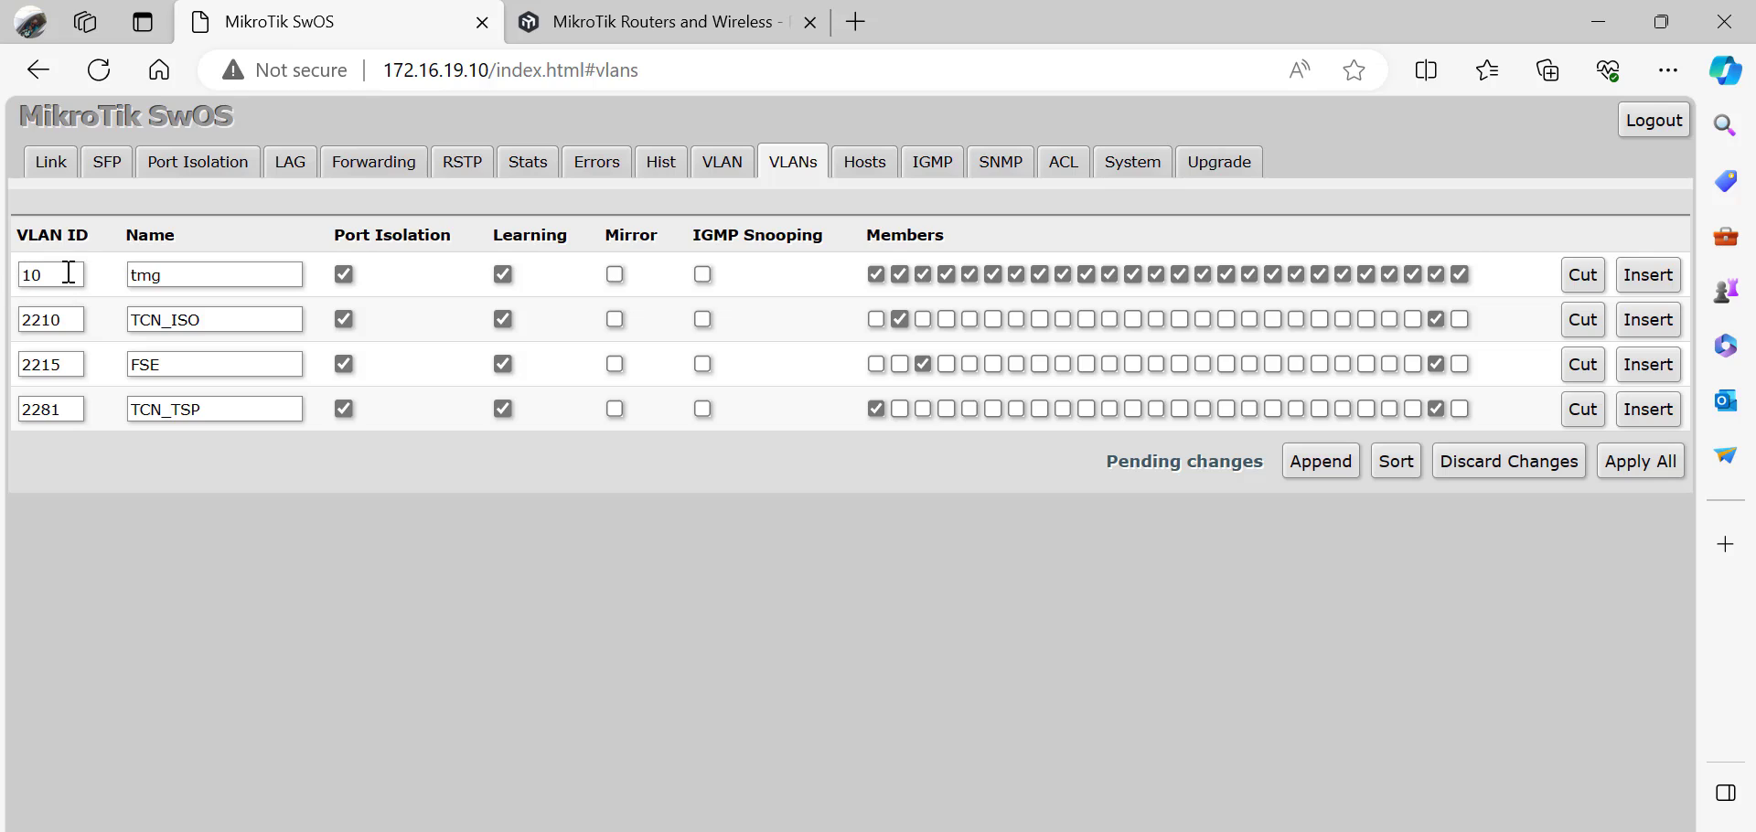
Reduce the members of the tmg entry with VLAN ID 10 to Port4 and SFP1 only, and apply the changes.
drag(64, 274, 11, 285)
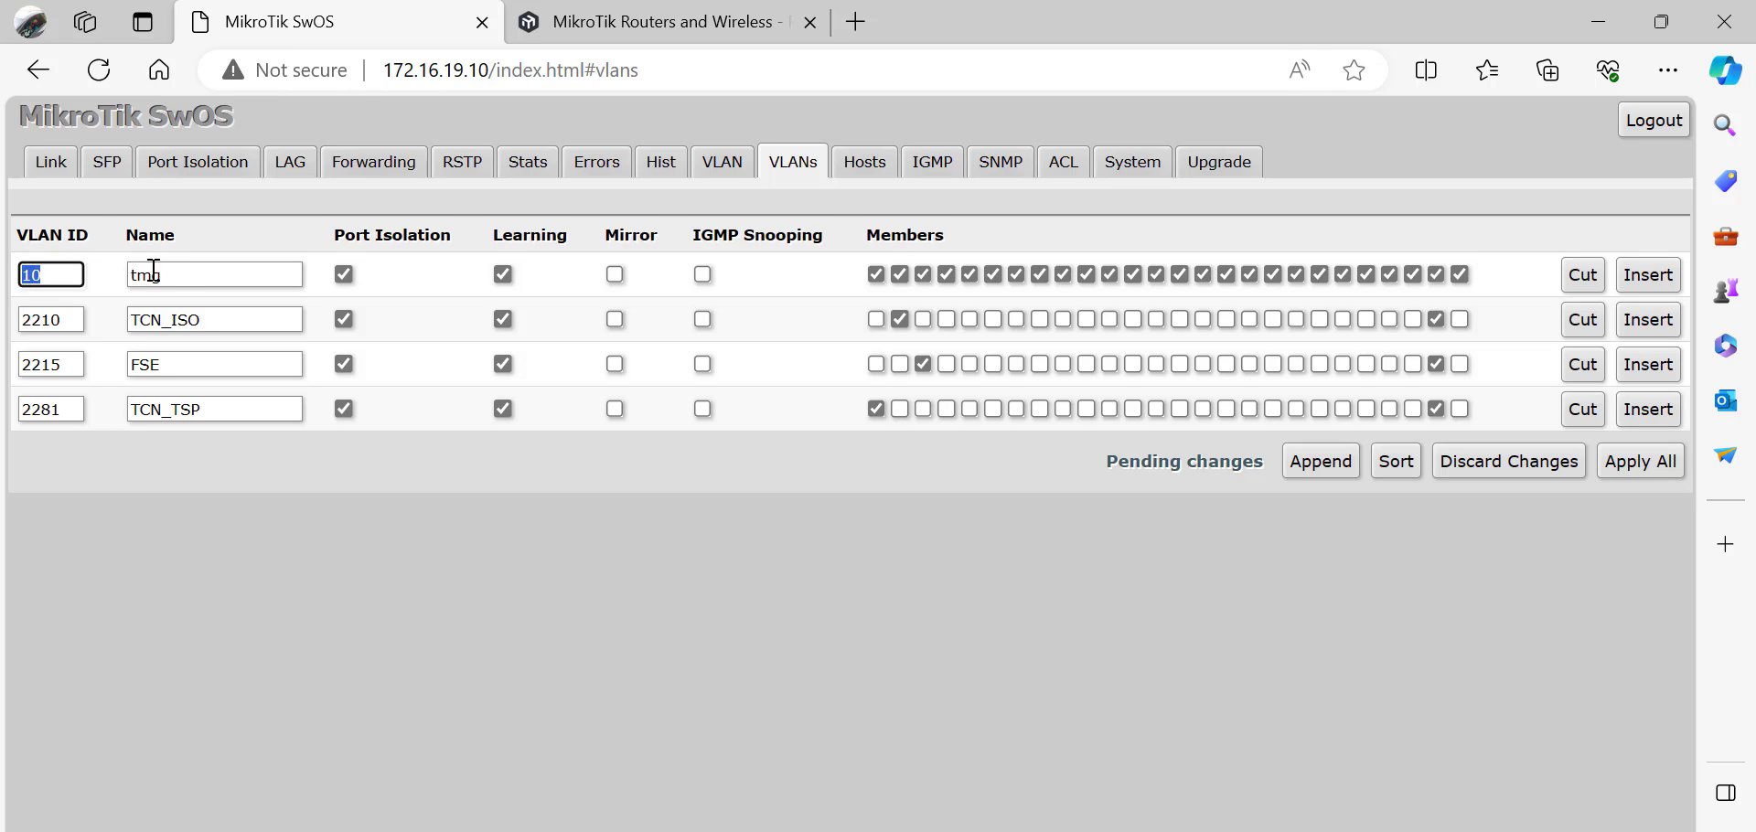
drag(169, 278, 106, 285)
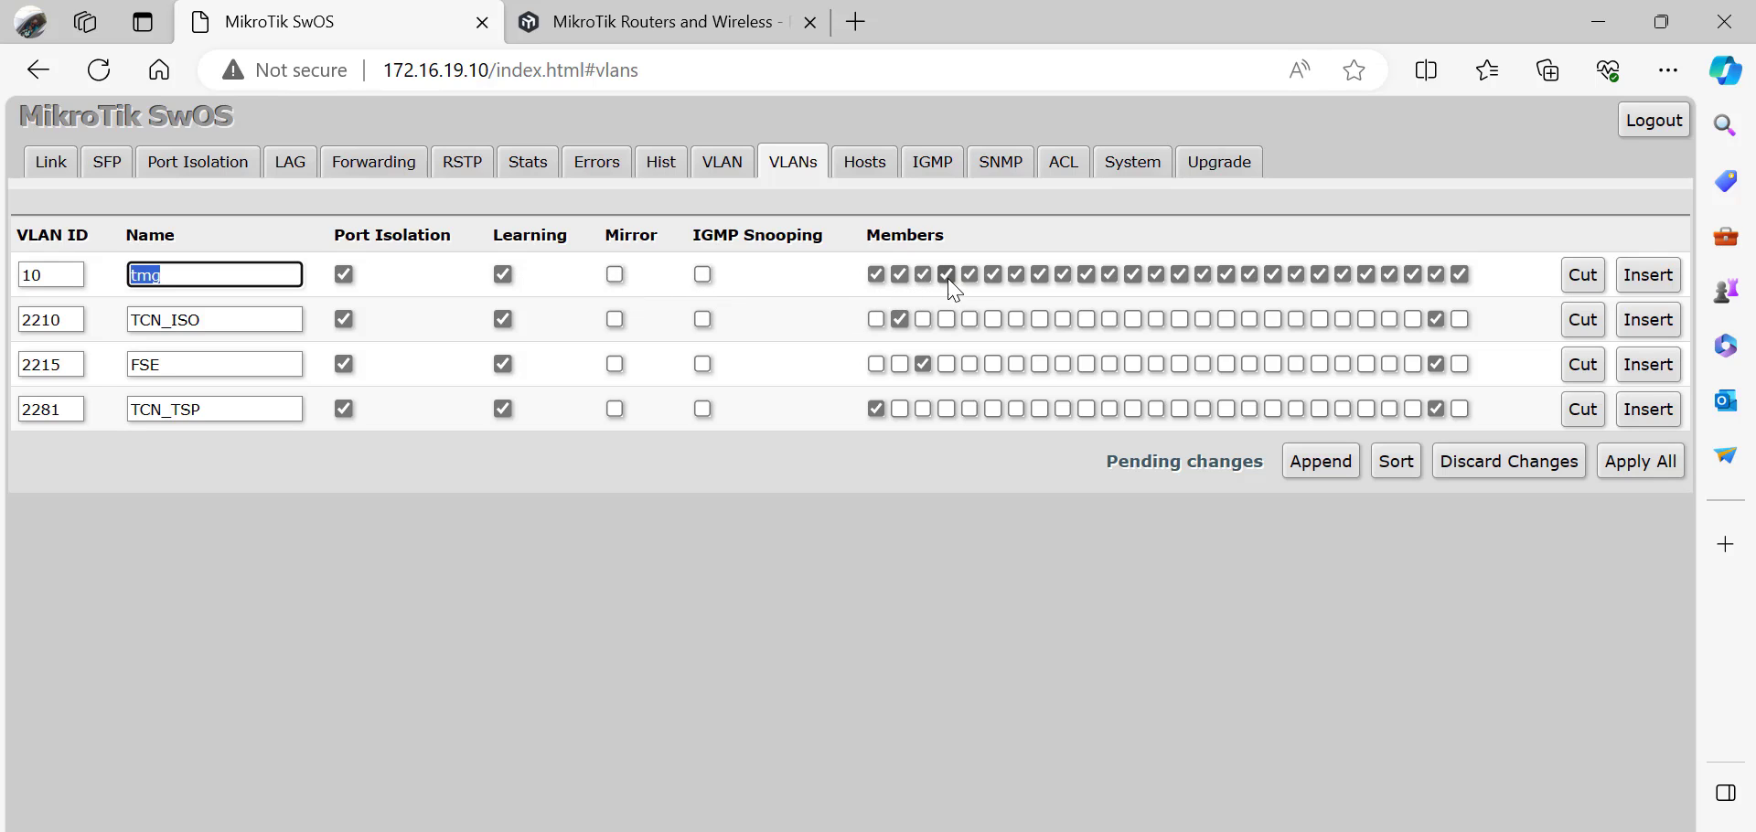
click(923, 276)
click(900, 275)
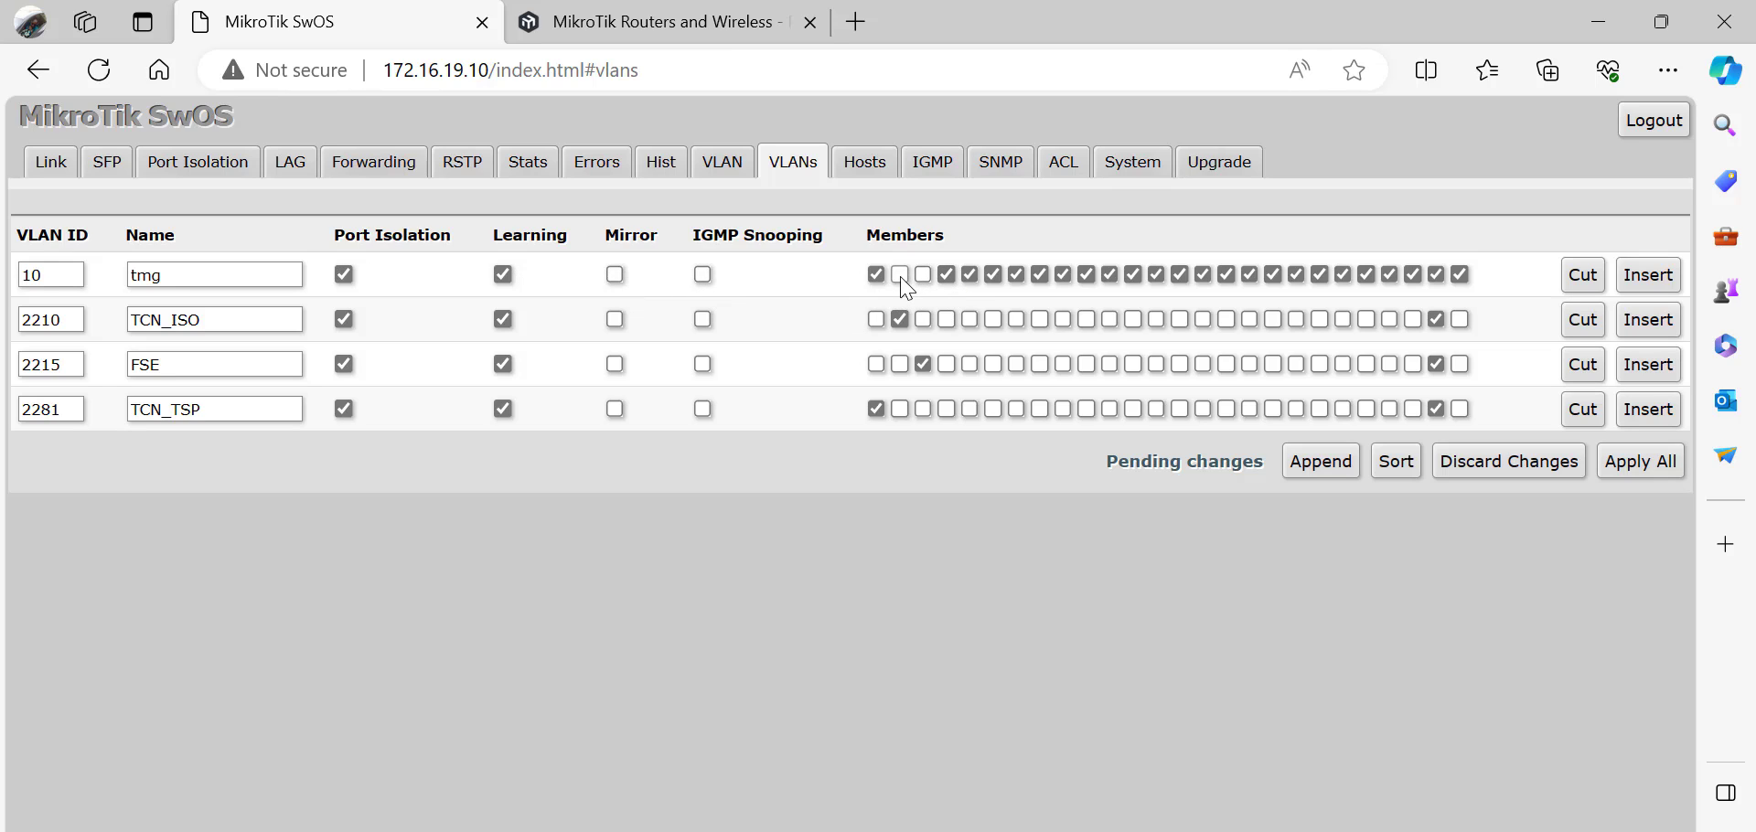
click(877, 275)
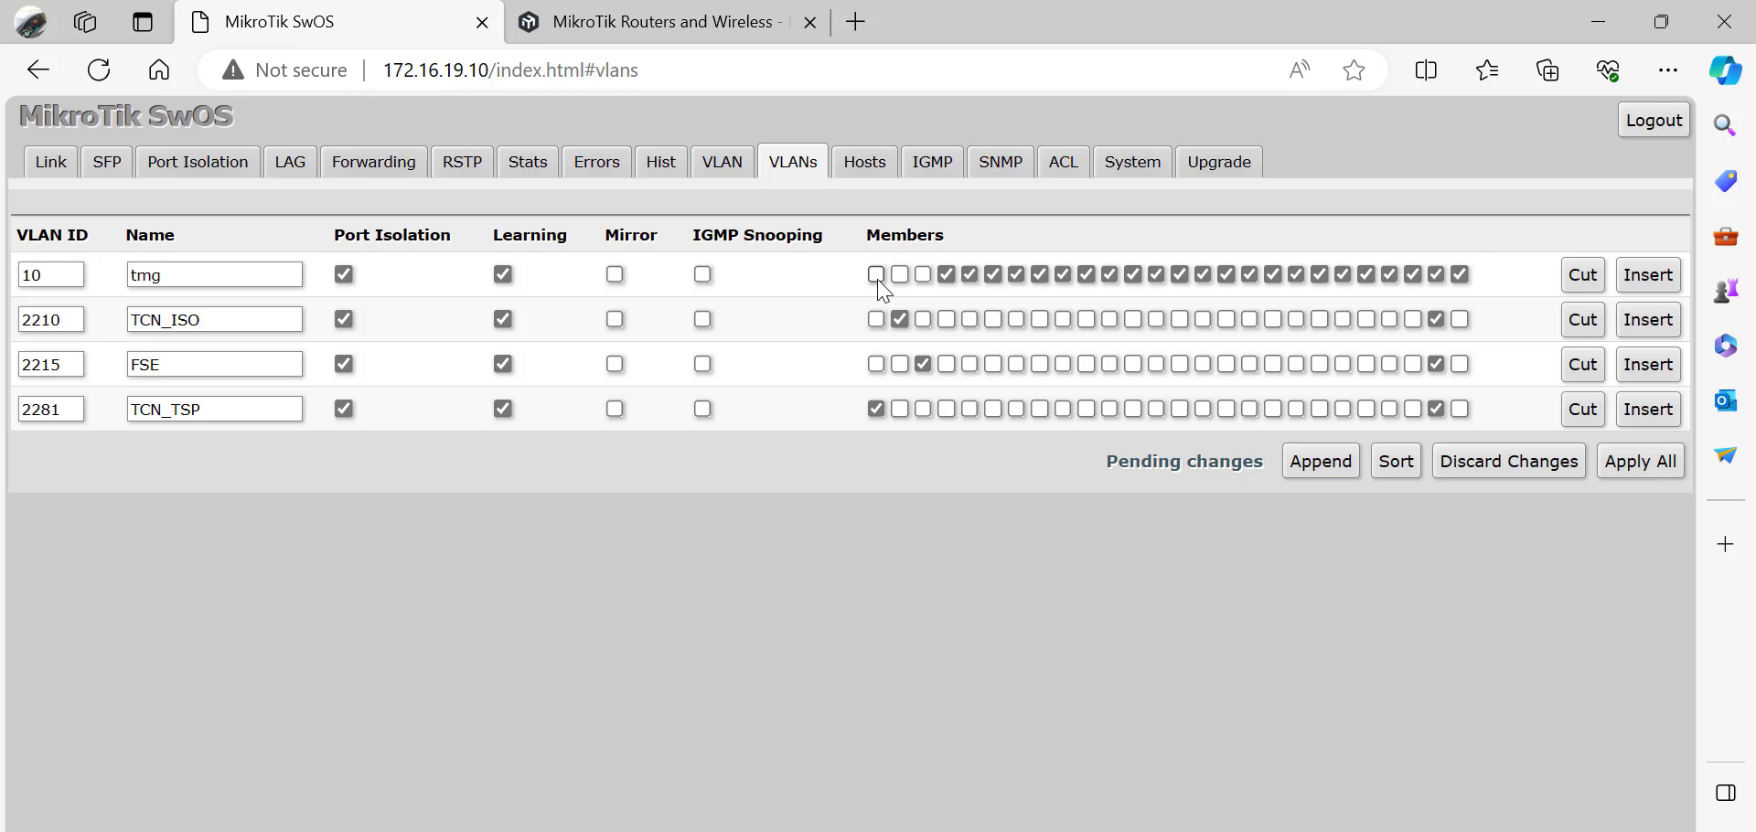
click(994, 274)
click(1016, 274)
click(1039, 274)
click(1087, 275)
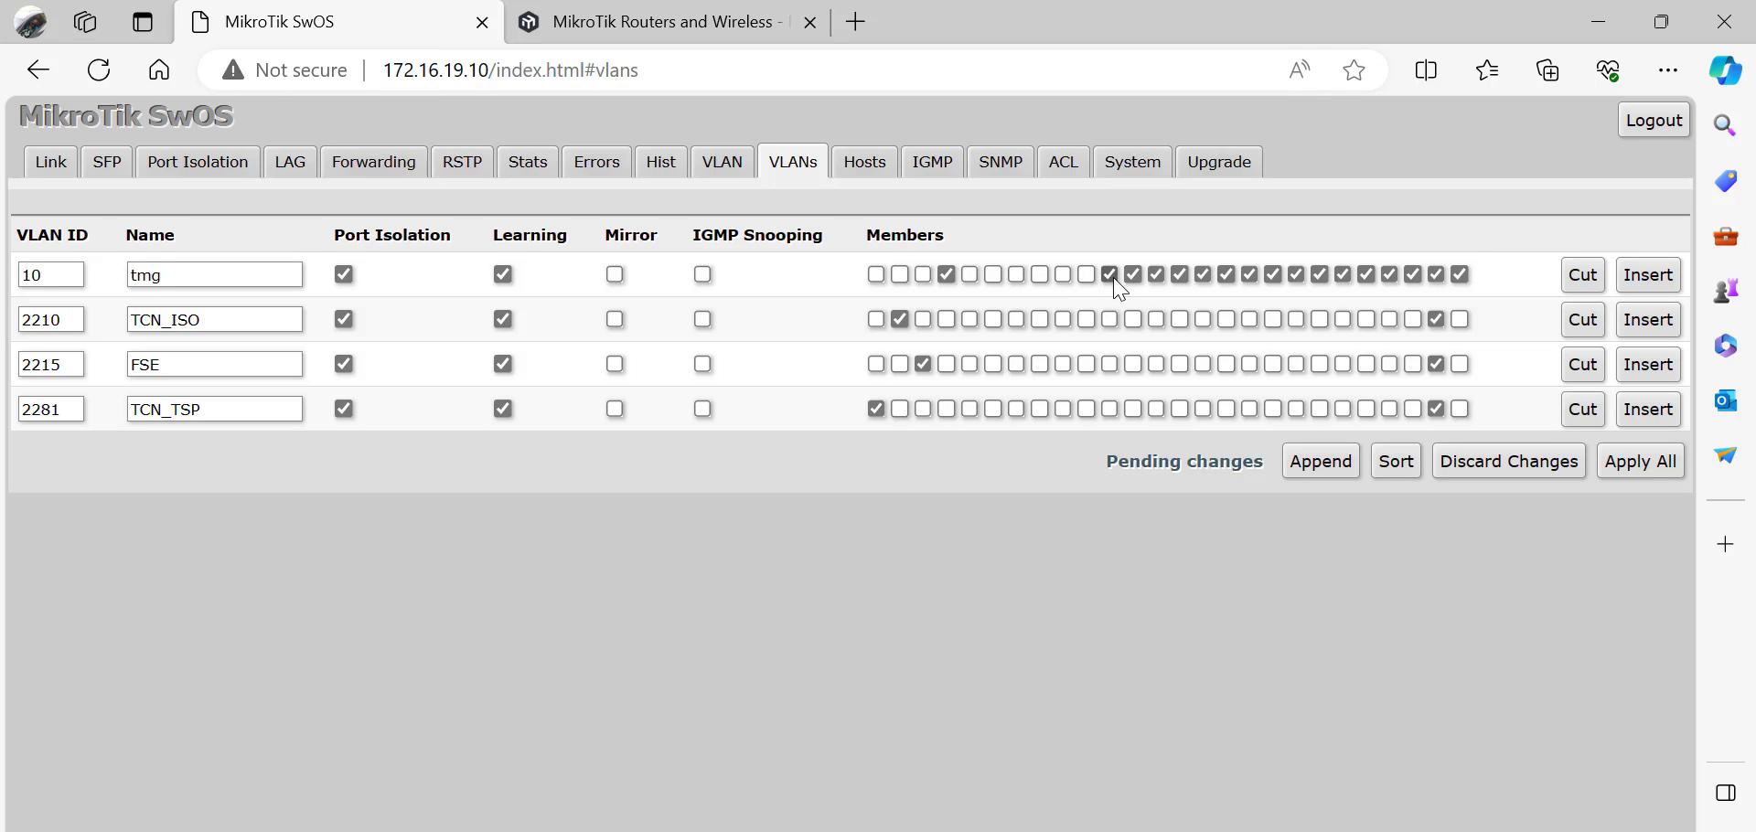
click(1110, 274)
click(1133, 275)
click(1158, 277)
click(1179, 276)
click(1203, 275)
click(1226, 274)
click(1250, 274)
click(1273, 275)
click(1296, 275)
click(1320, 274)
click(1343, 275)
click(1460, 275)
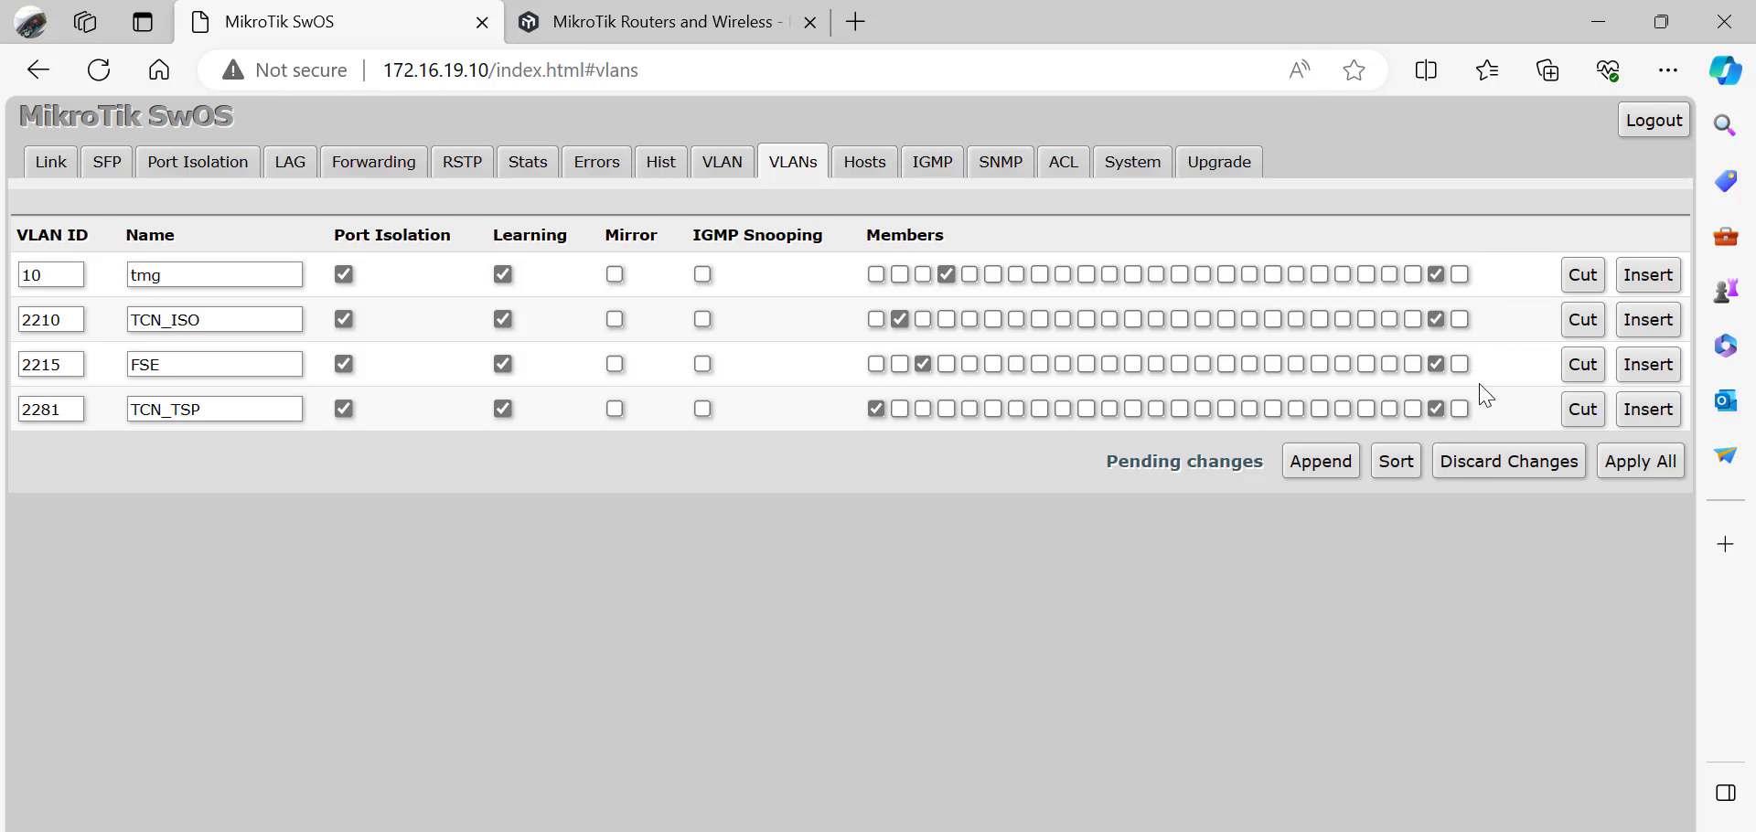
click(1653, 464)
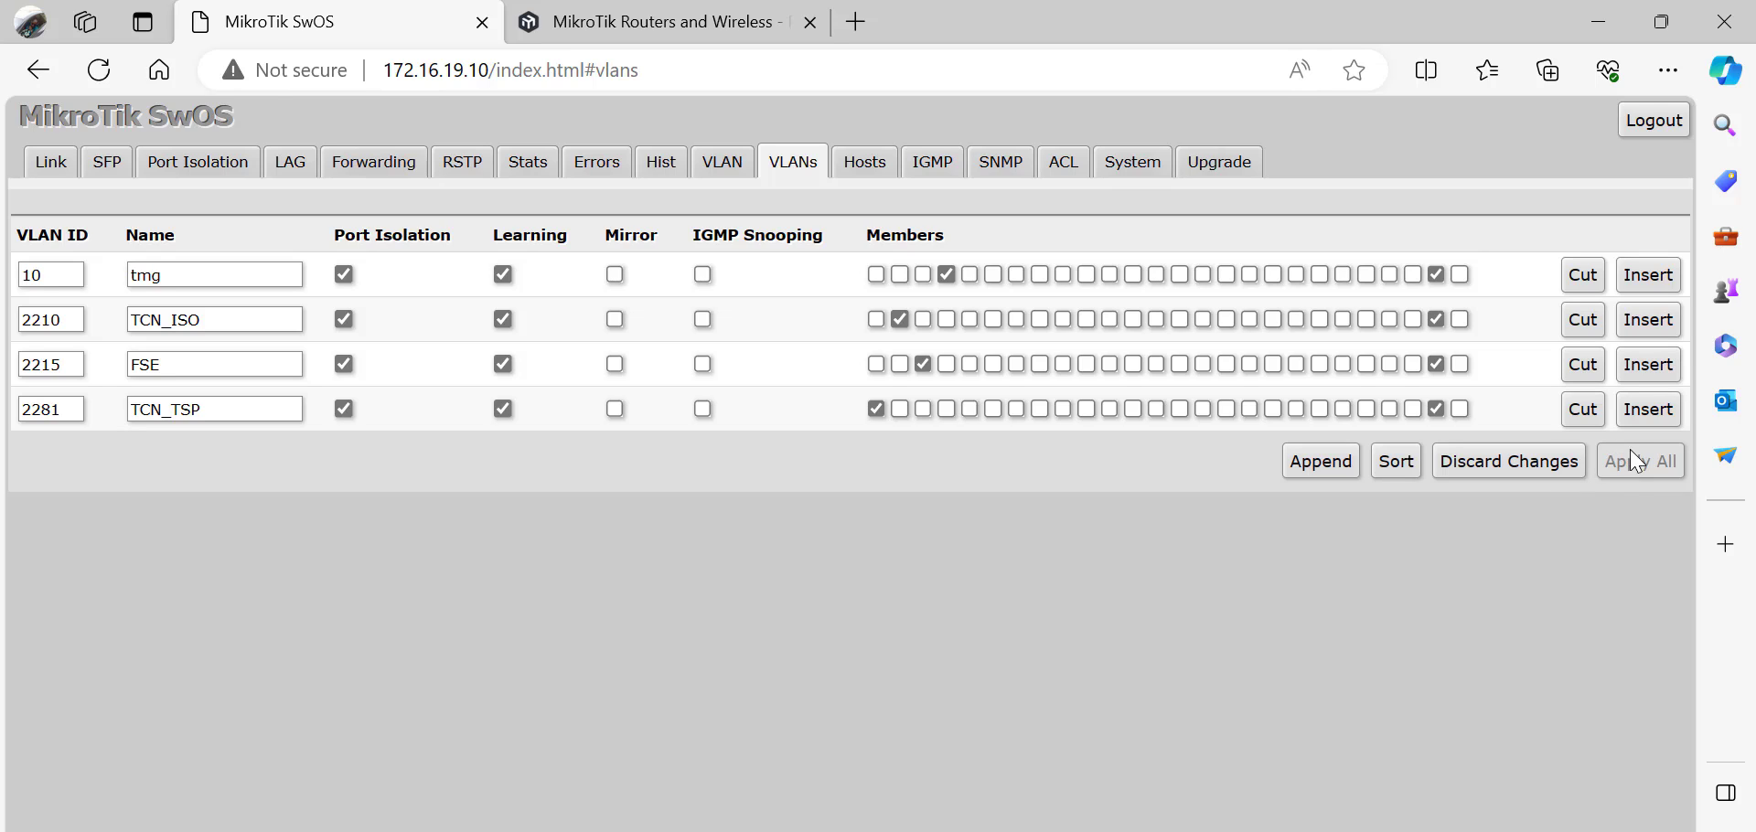
Set Port4's Default VLAN ID to 10 and its VLAN Receive option to only untagged.
click(729, 166)
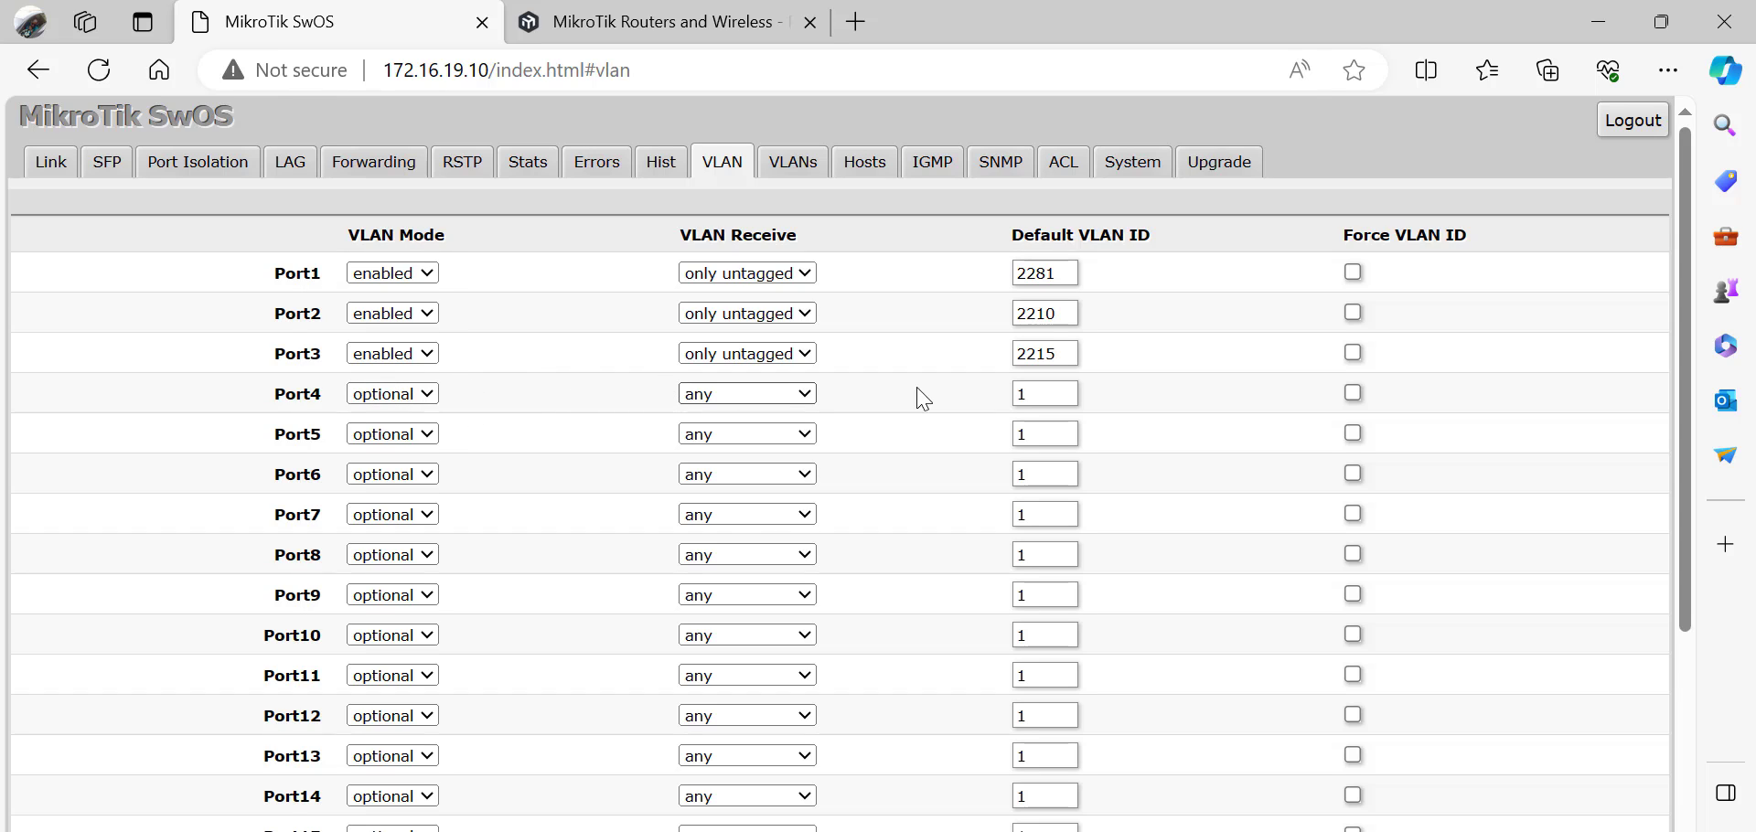
click(1051, 398)
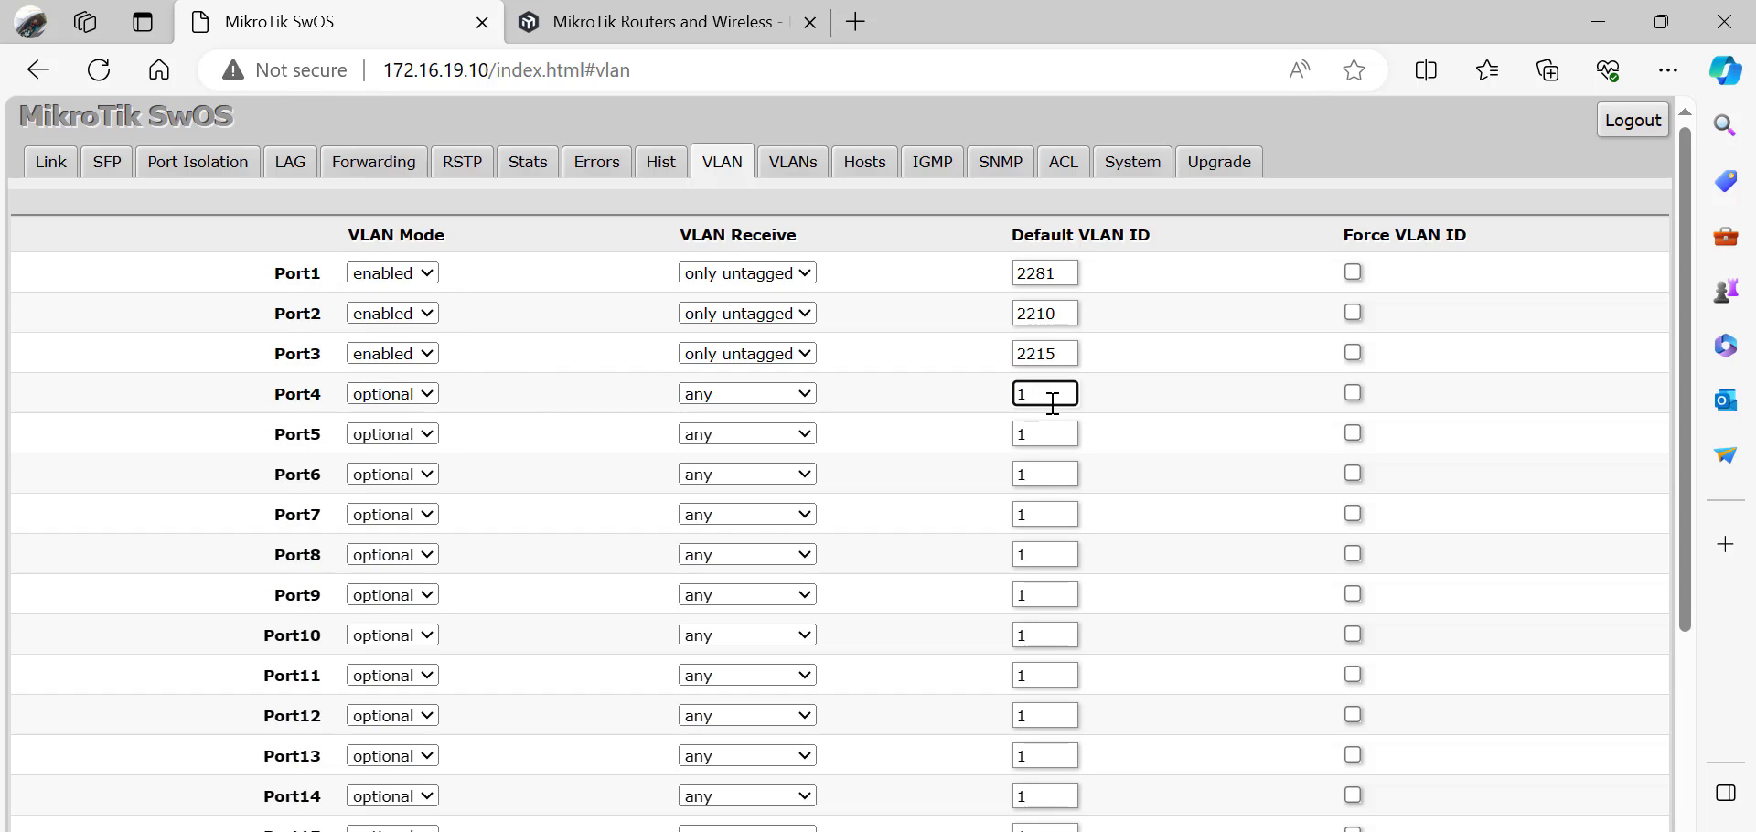
text(0)
click(801, 396)
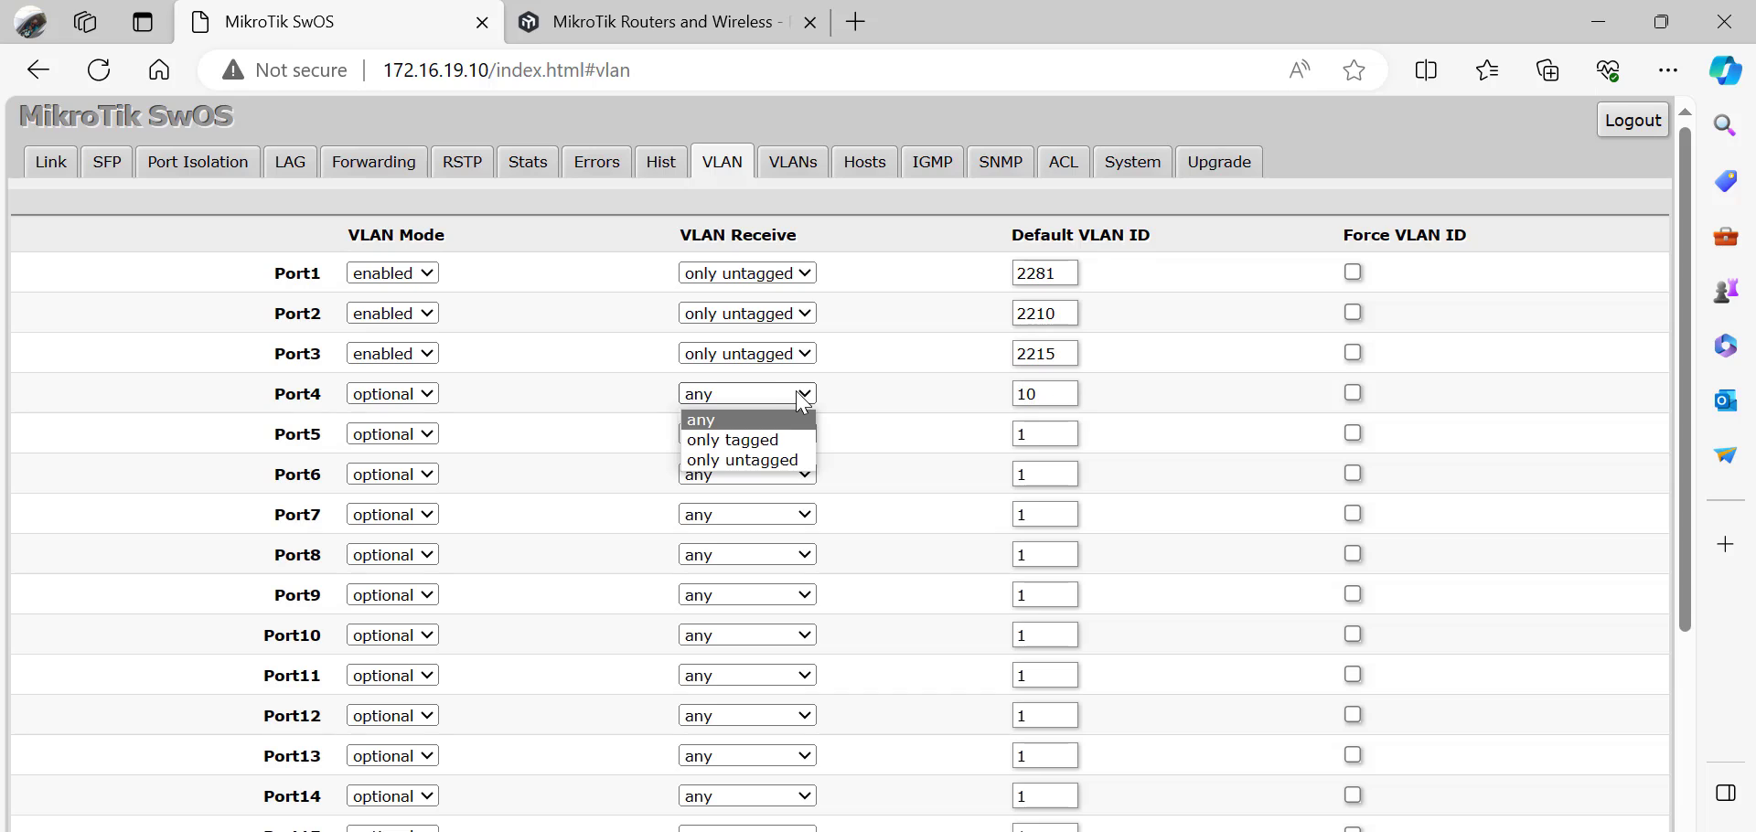
click(764, 461)
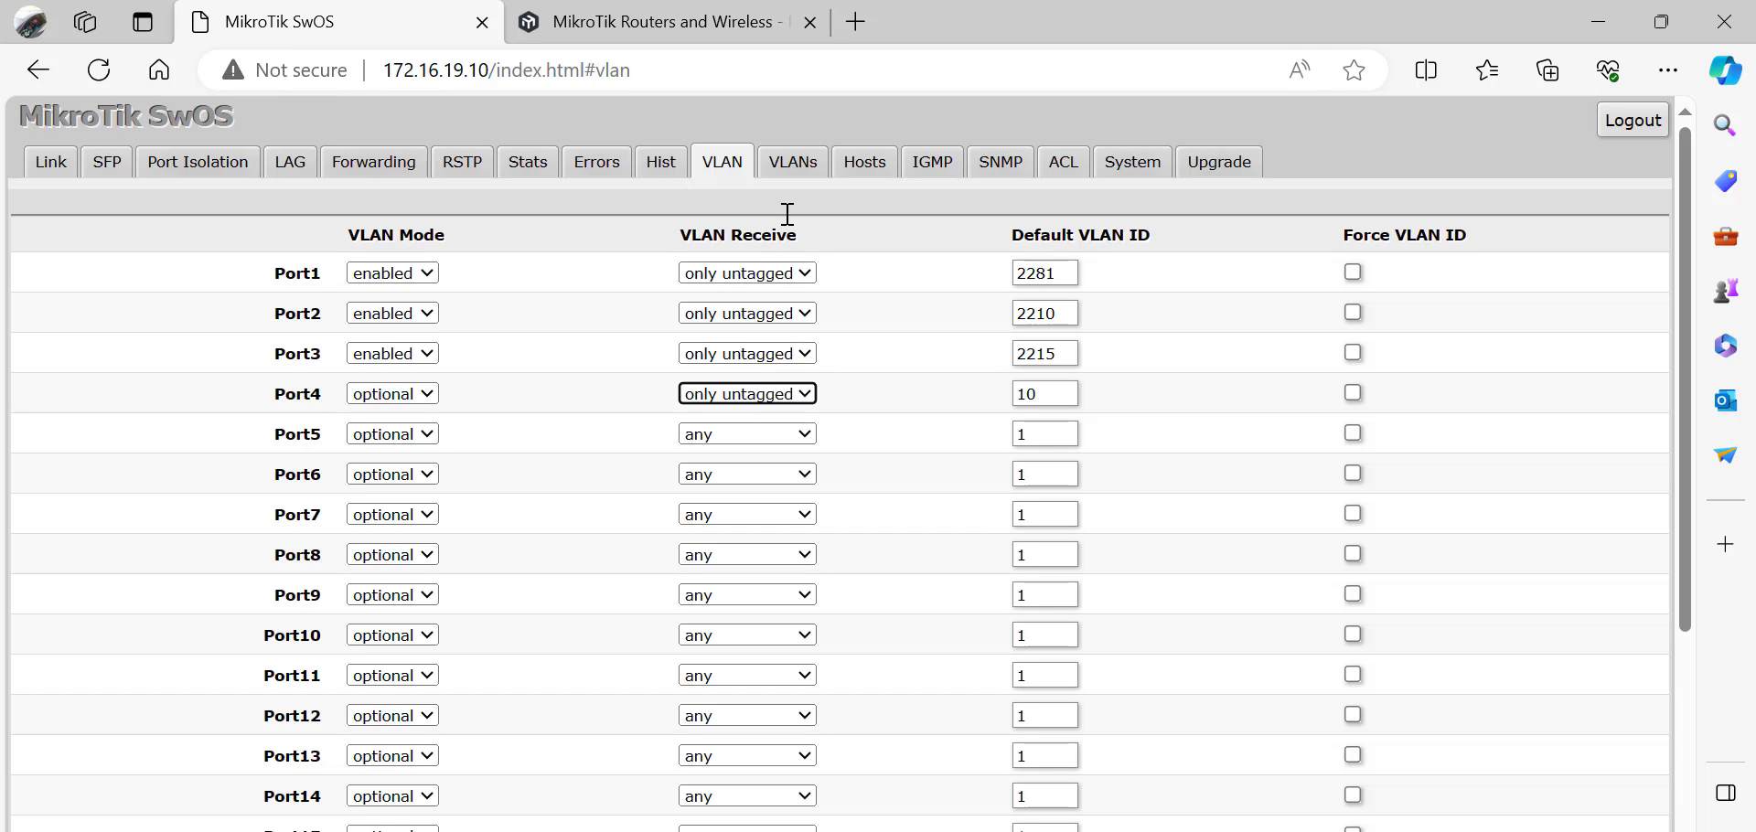
Examine which MAC addresses and VLAN IDs the Hosts table lists for Port3 and SFP1.
click(866, 165)
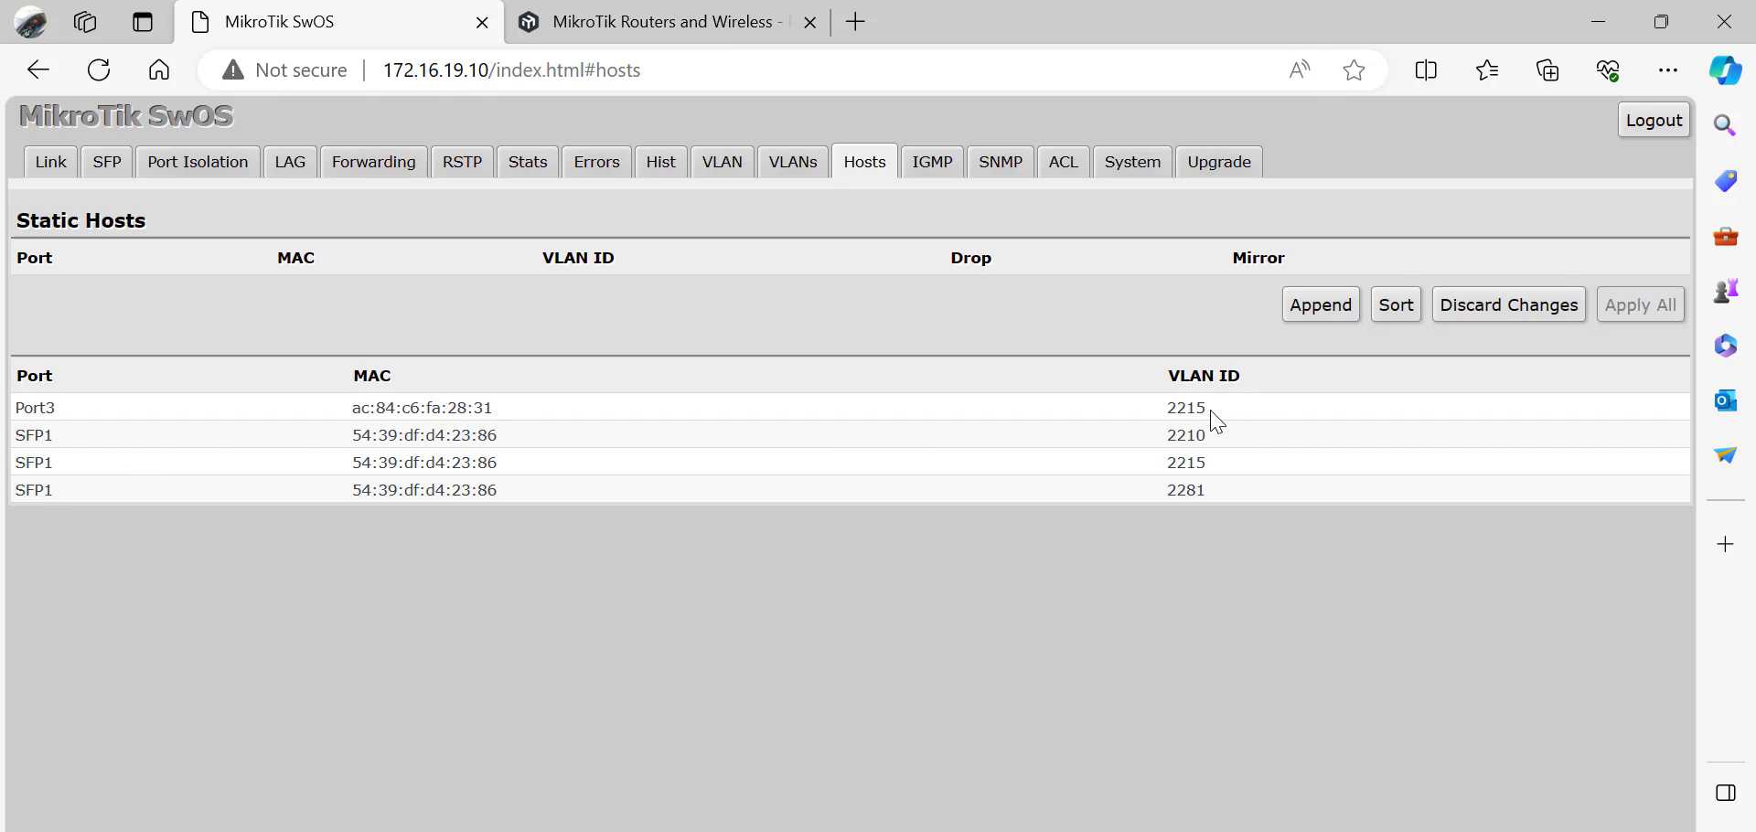
drag(1209, 409, 64, 418)
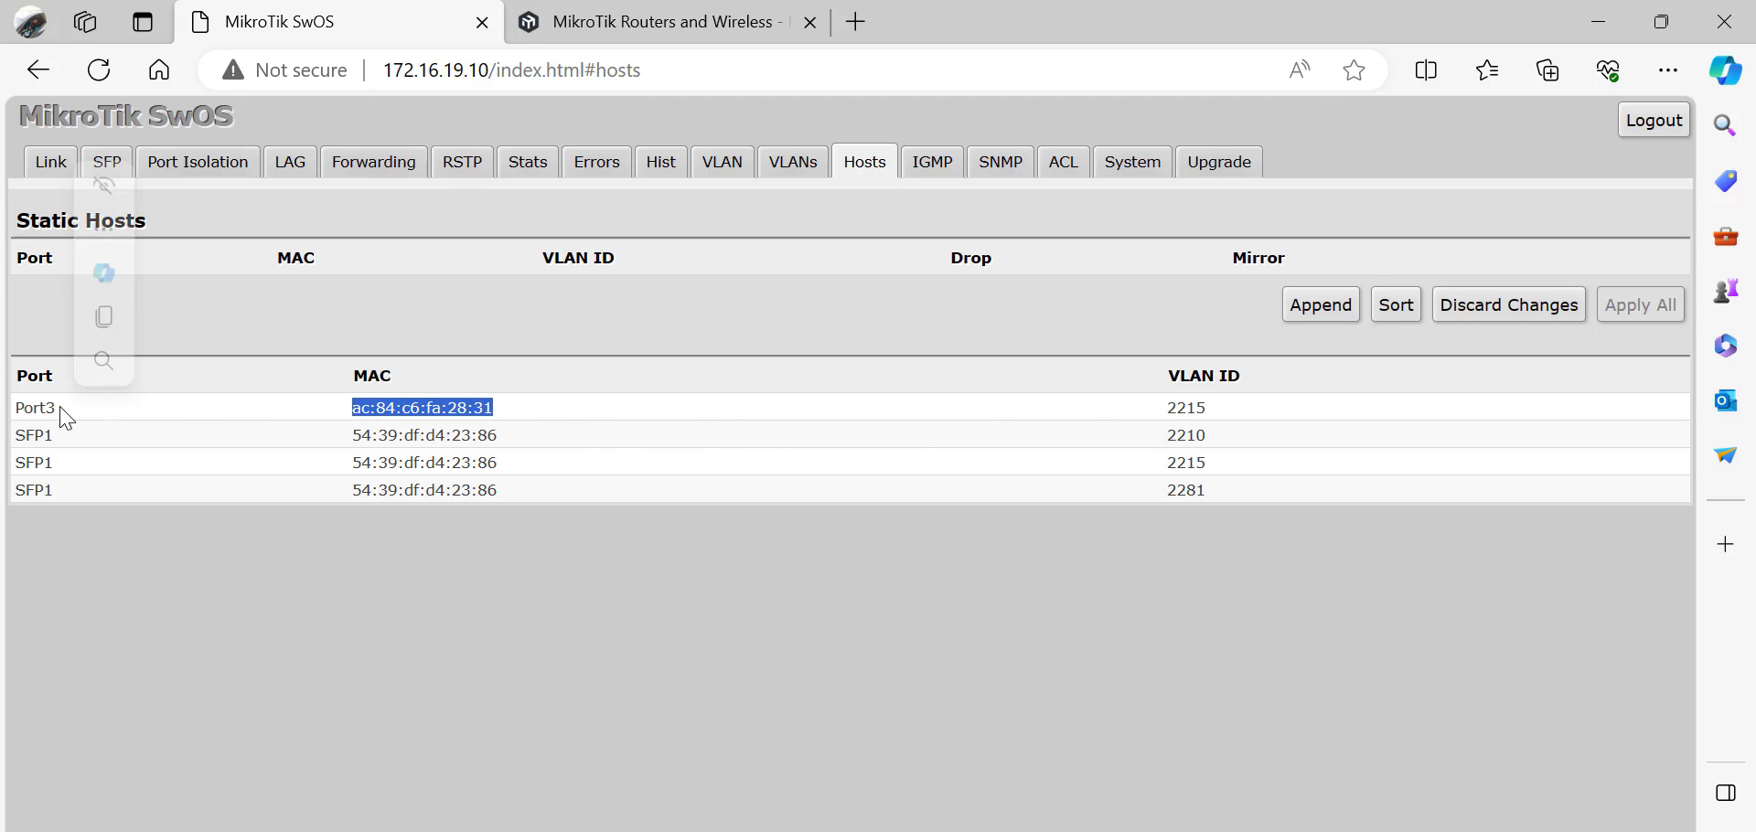
click(1221, 422)
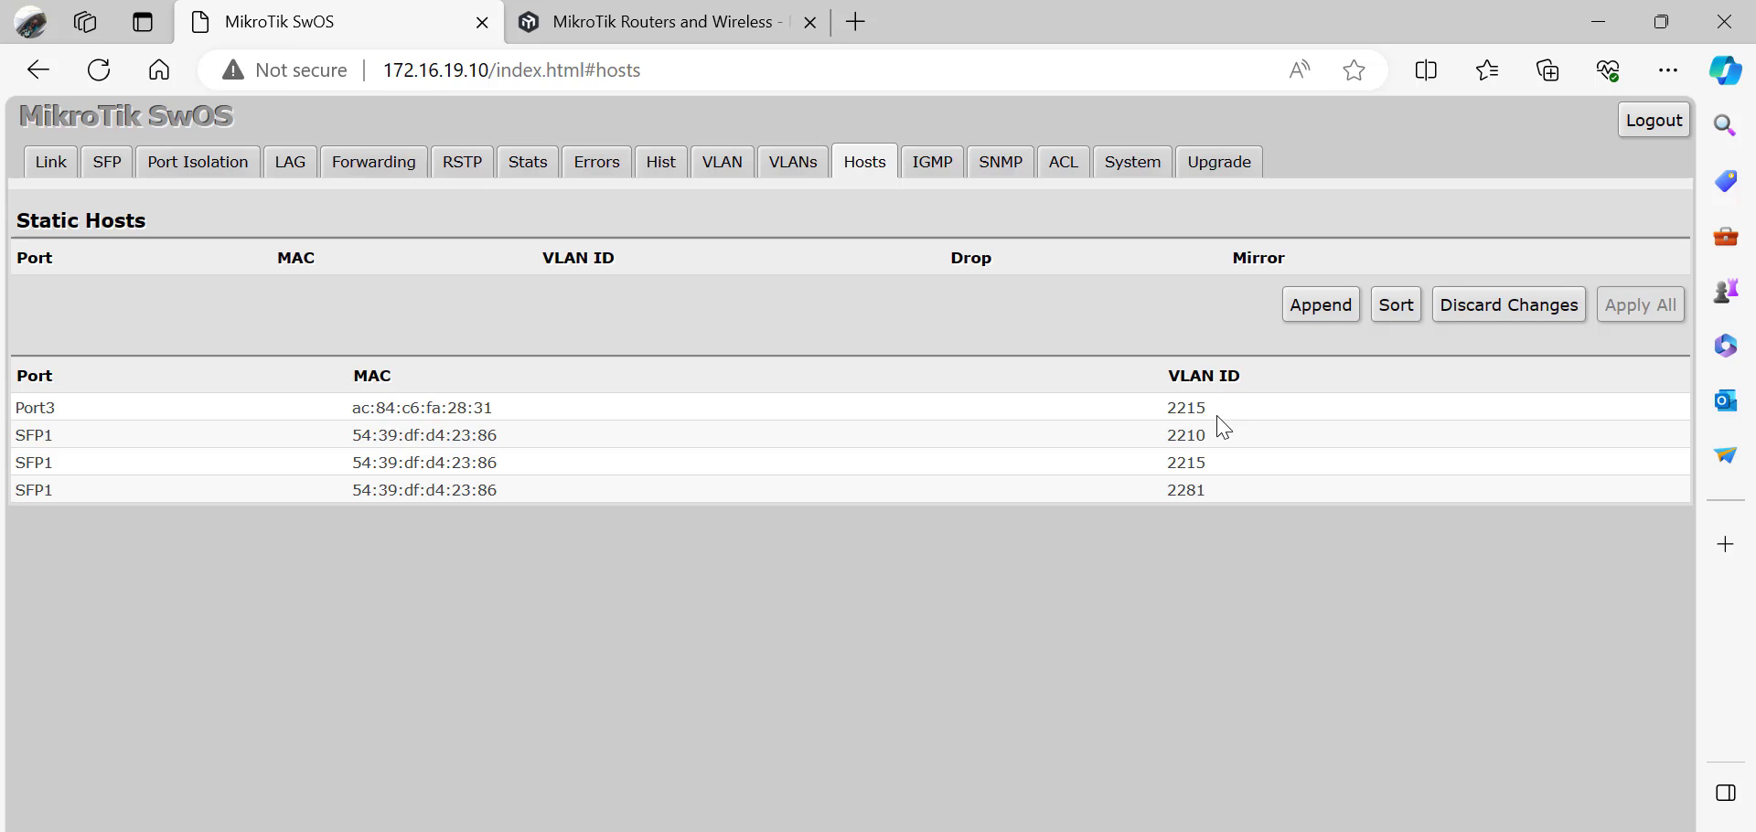
drag(1208, 411, 809, 443)
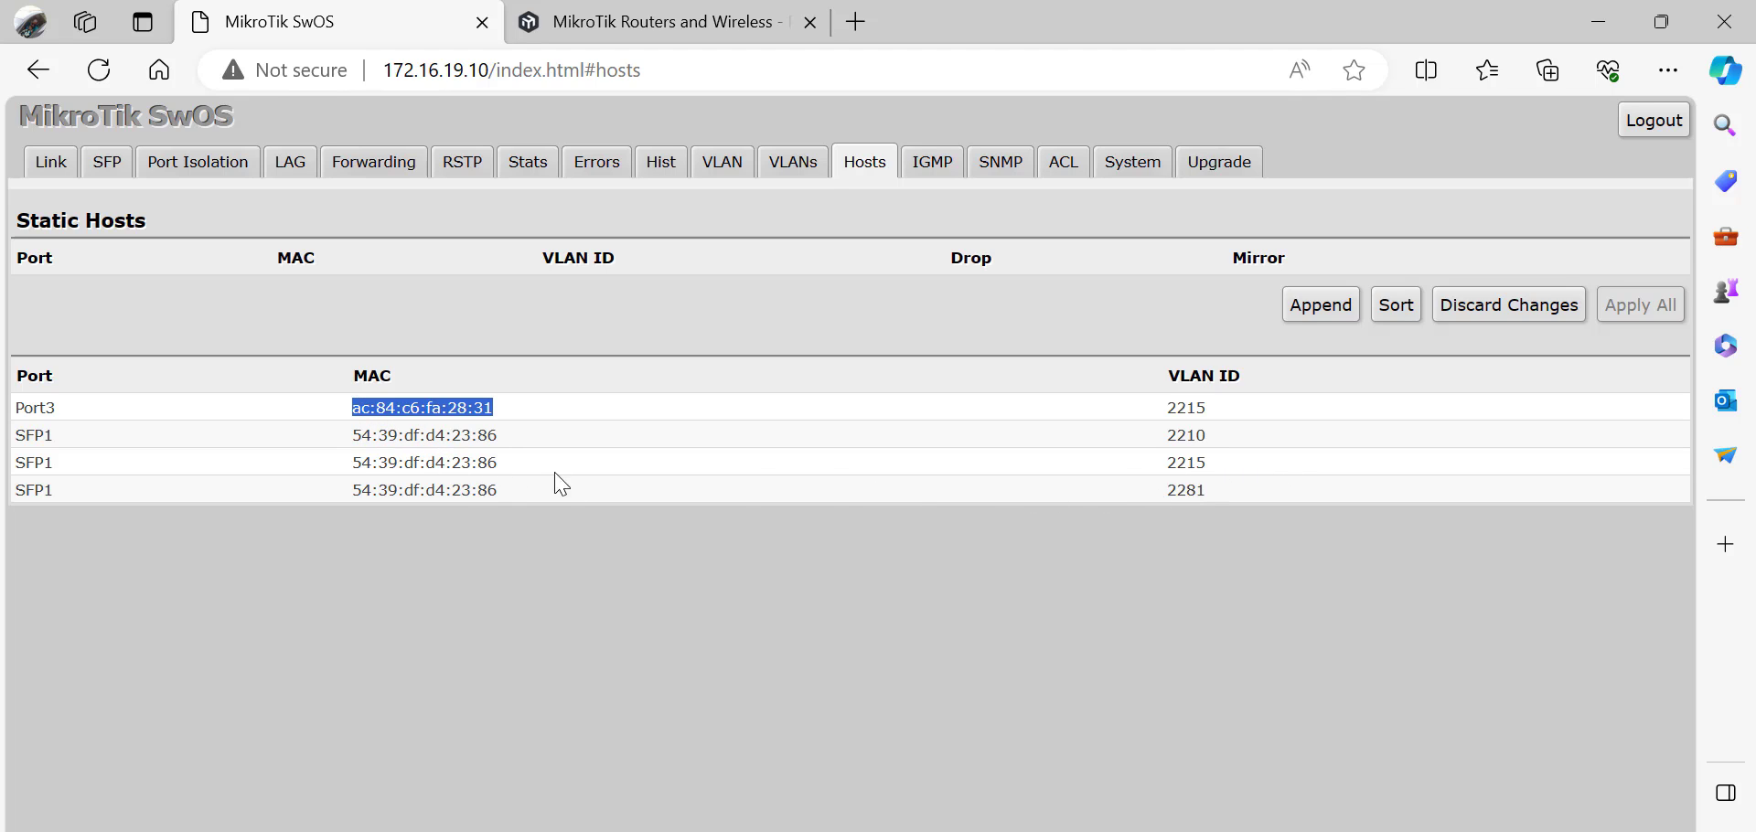
drag(1227, 459, 316, 467)
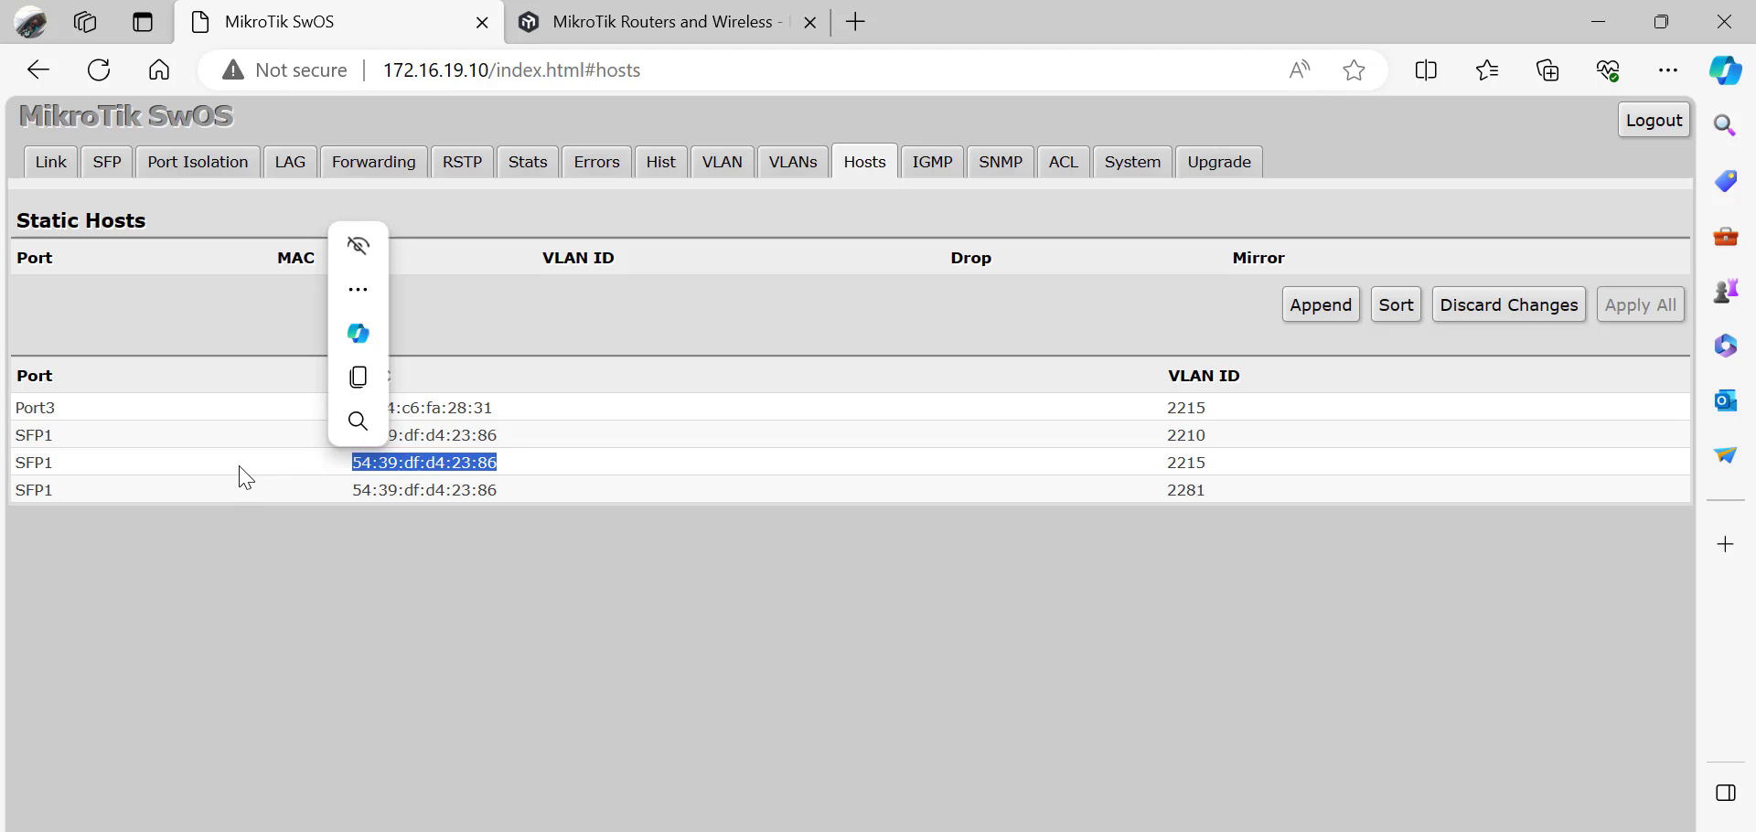
key(shift+Home)
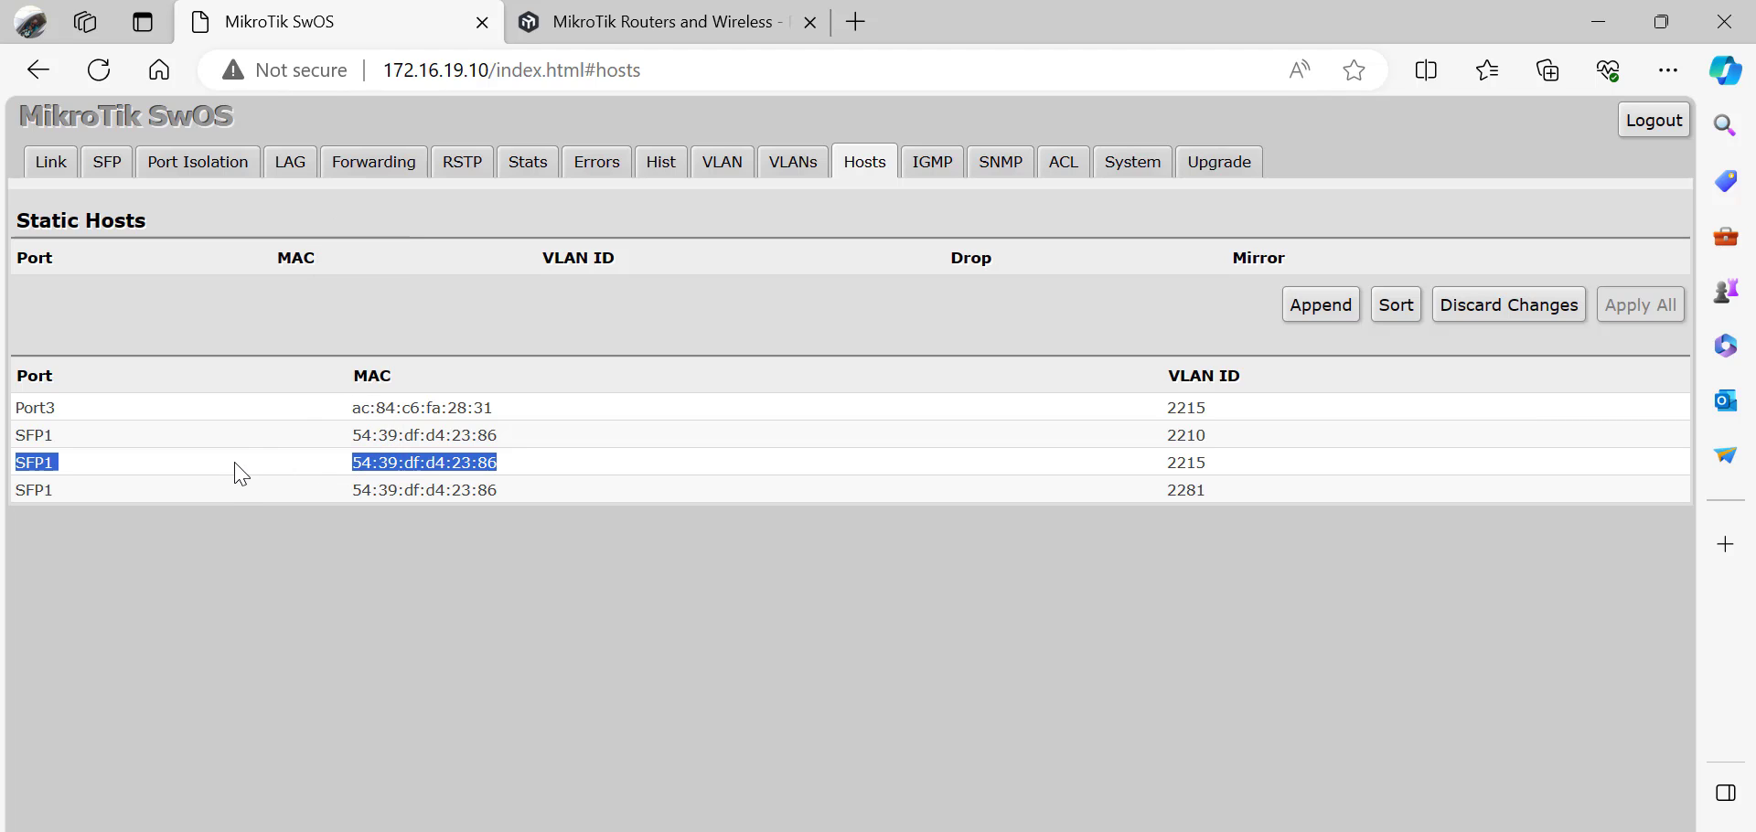
double_click(48, 408)
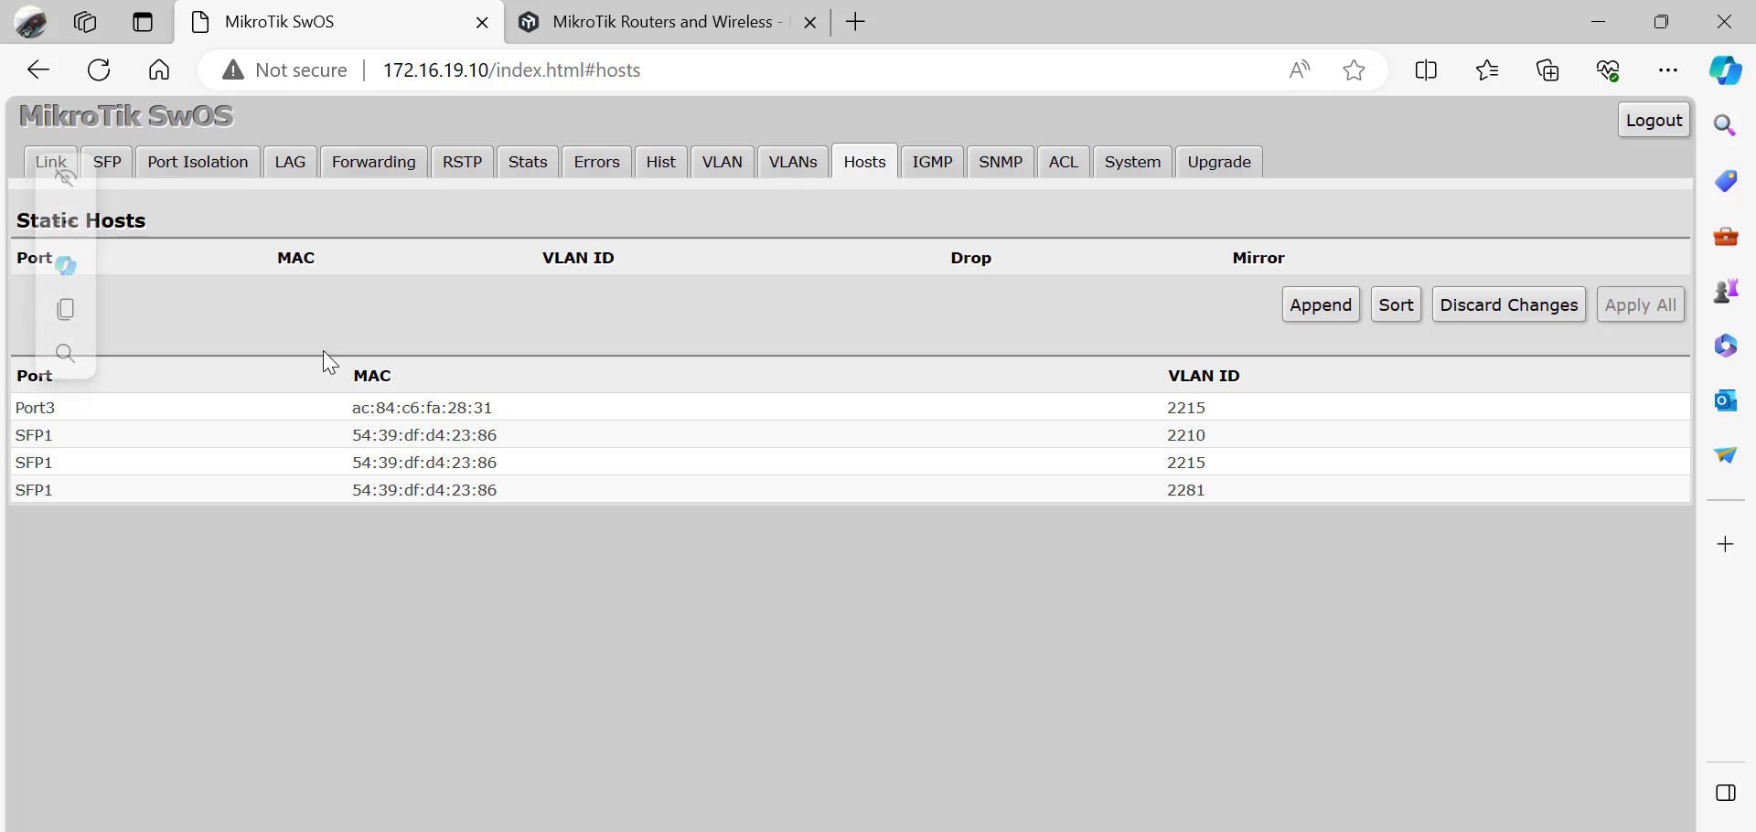
Review the ports' VLAN settings against the VLANs table members, and look over the SNMP and ACL pages.
click(725, 161)
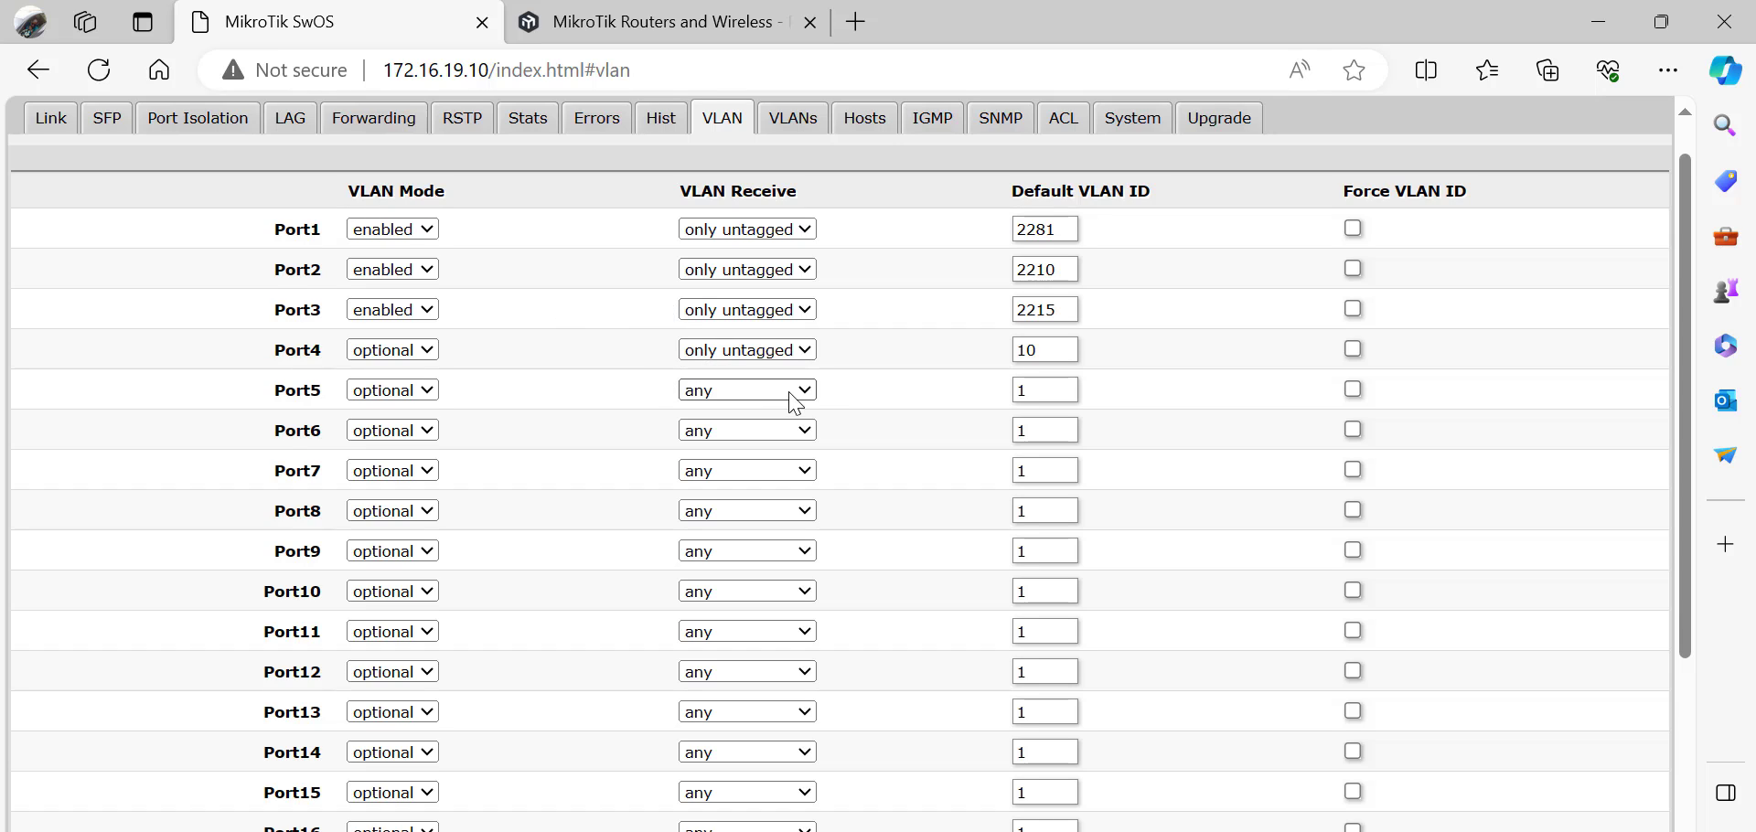
click(803, 124)
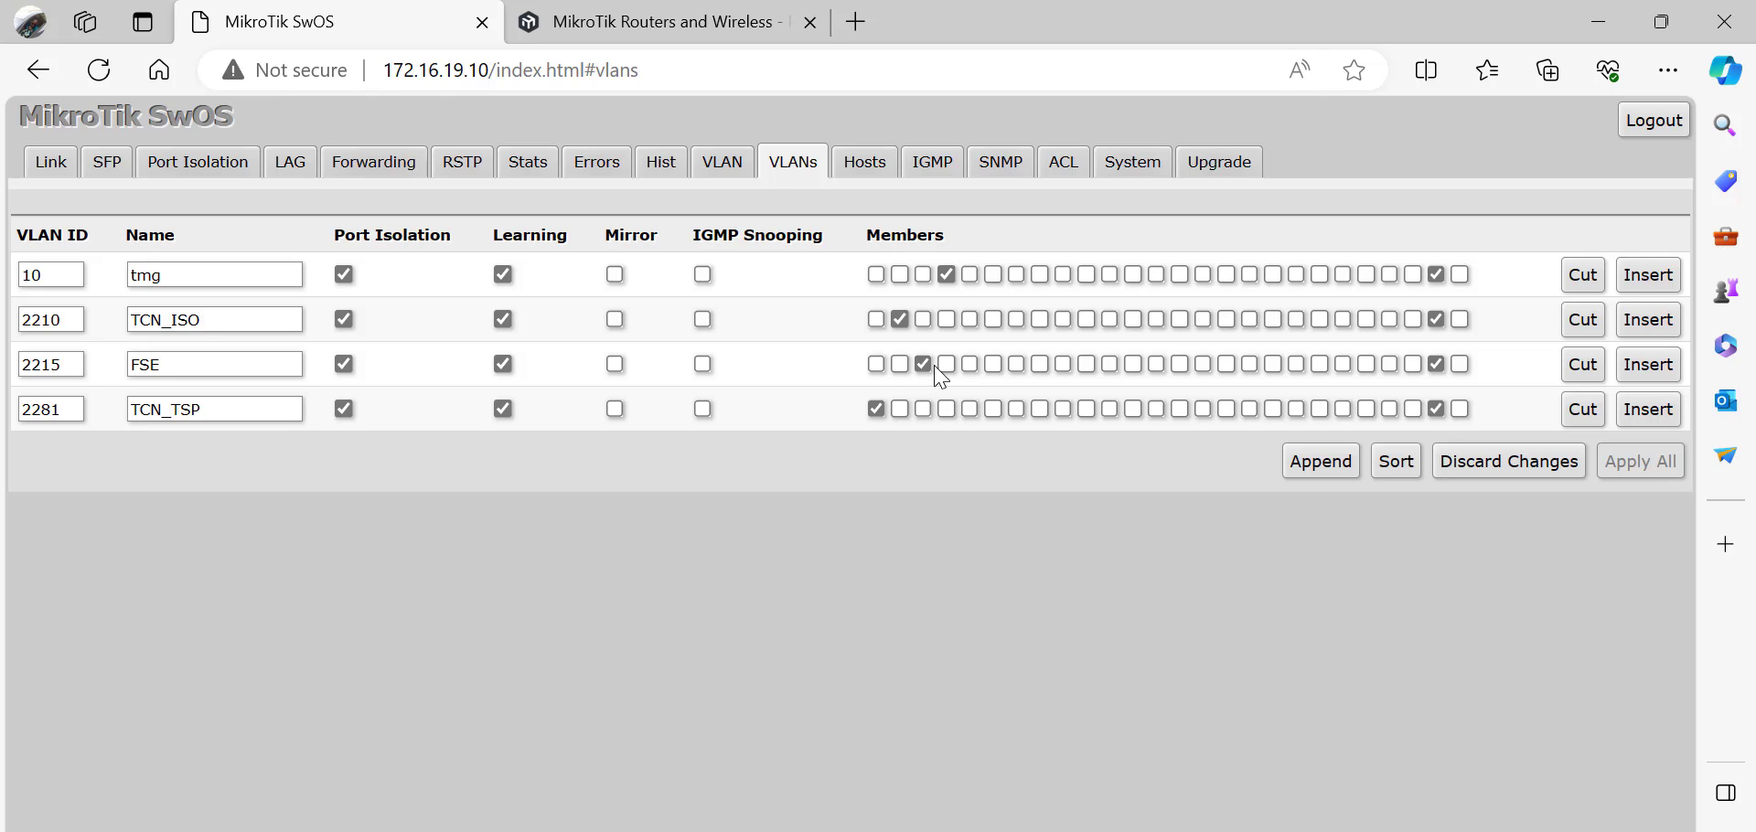
click(1001, 163)
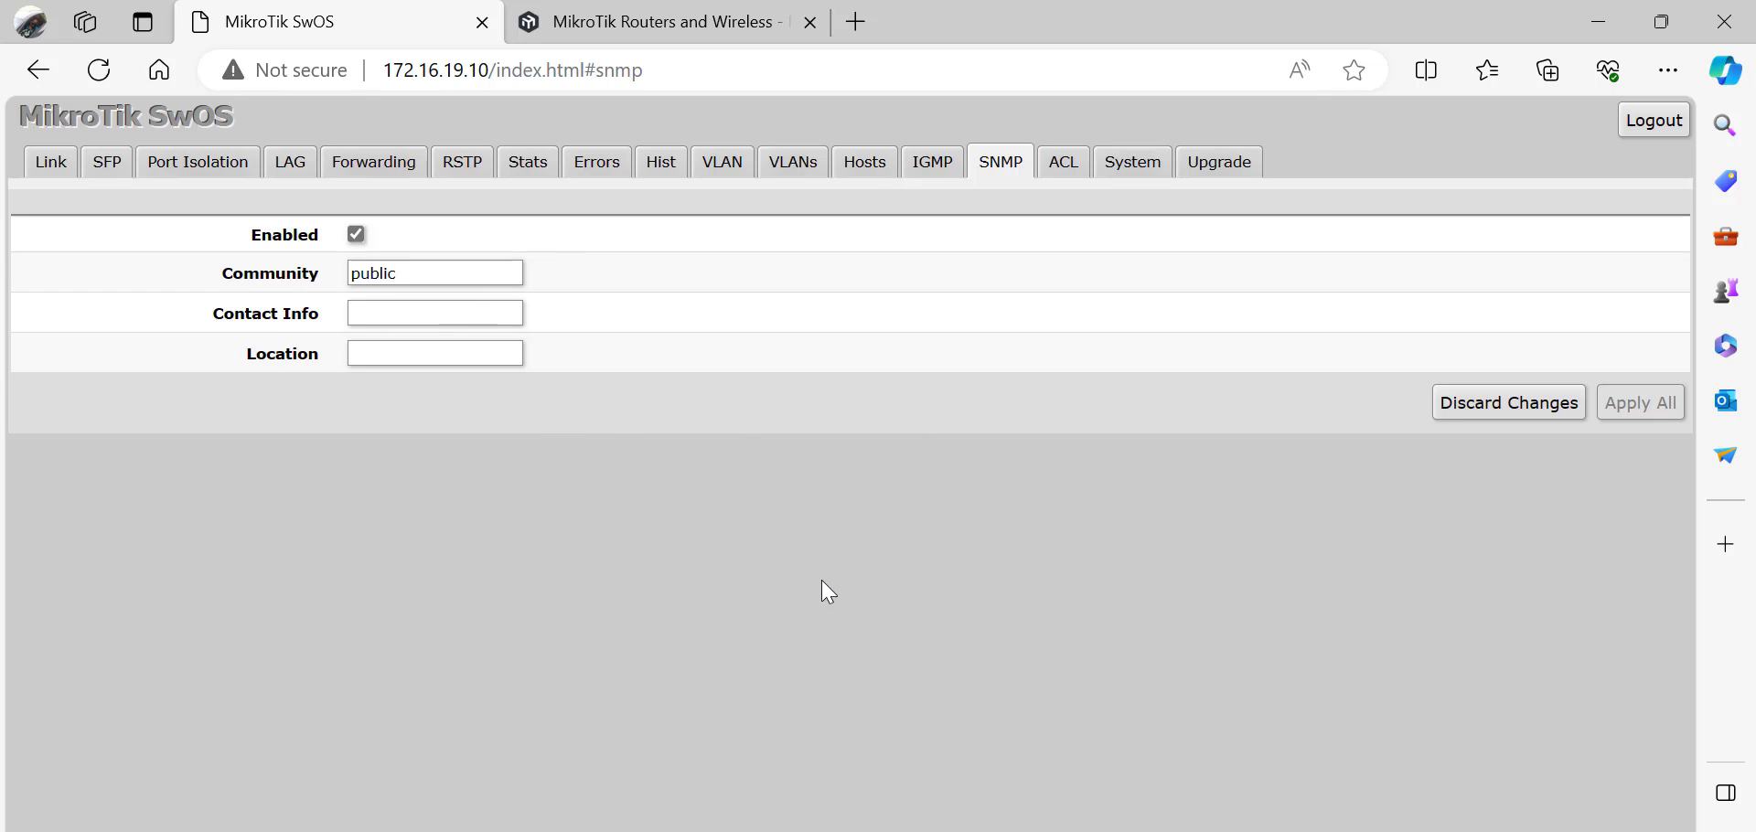
click(1065, 168)
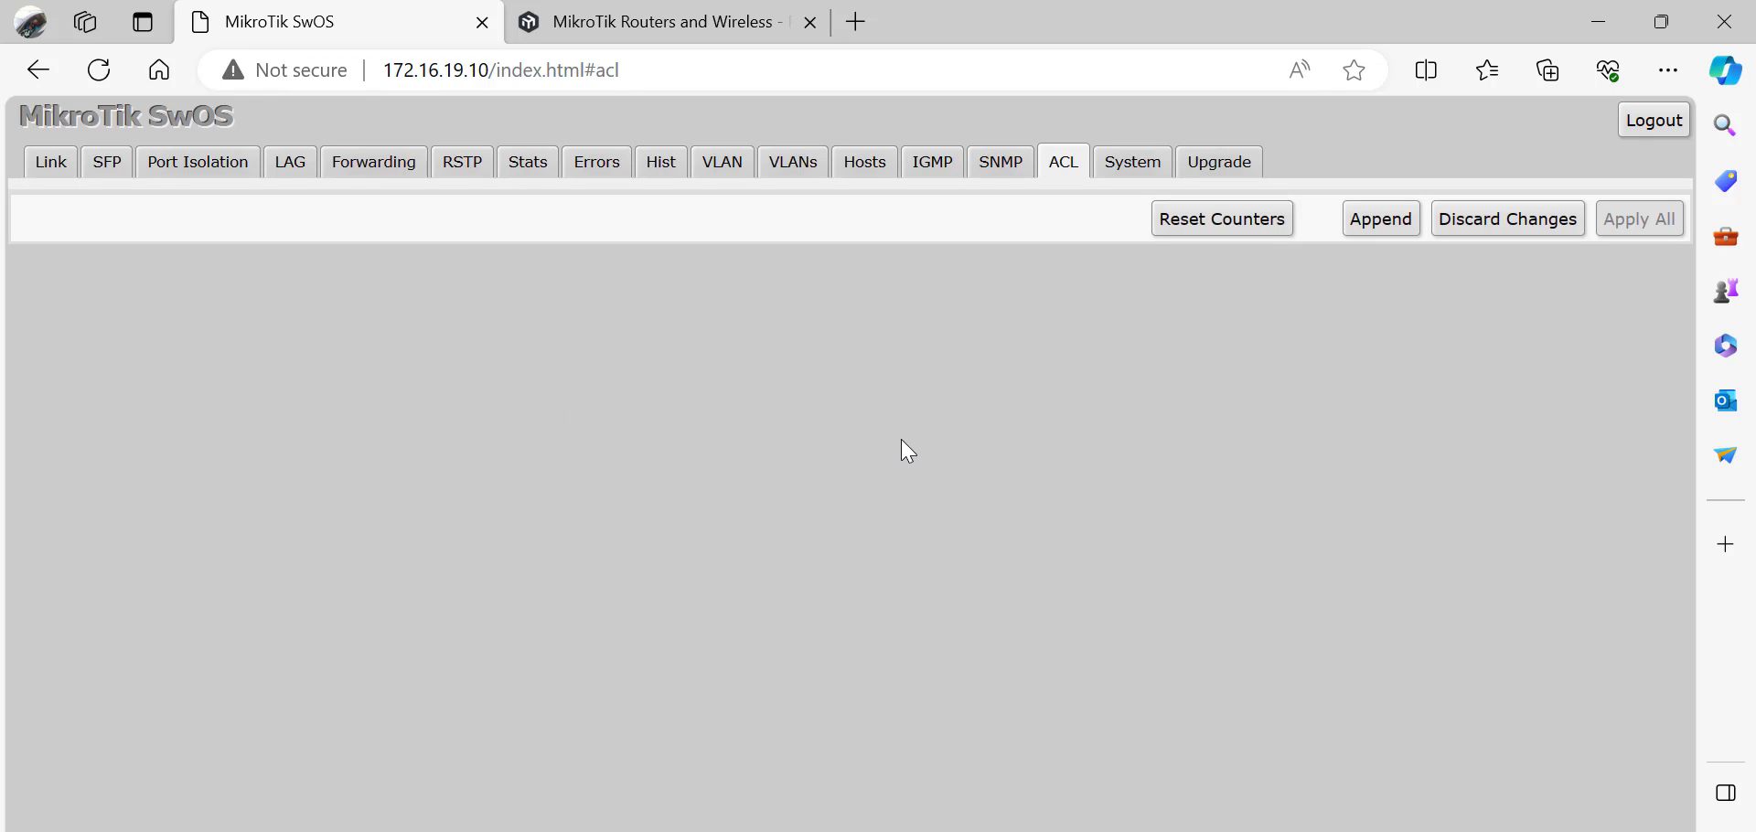
Compare the installed firmware version with the latest available one and skim the changelog.
click(1206, 161)
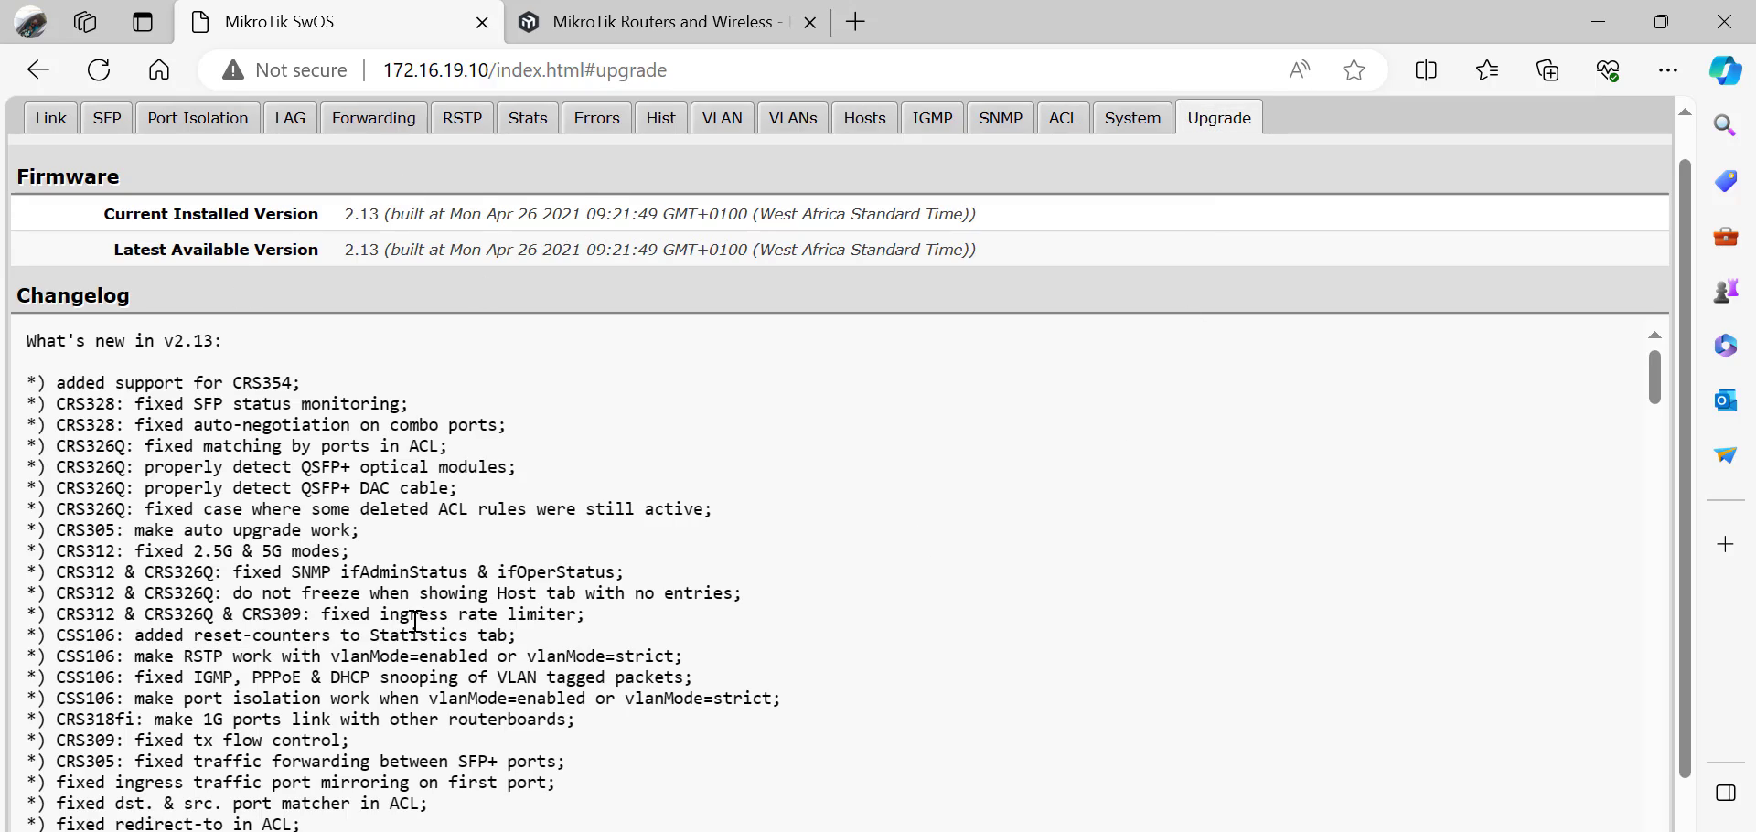
scroll(416, 622, down, 15)
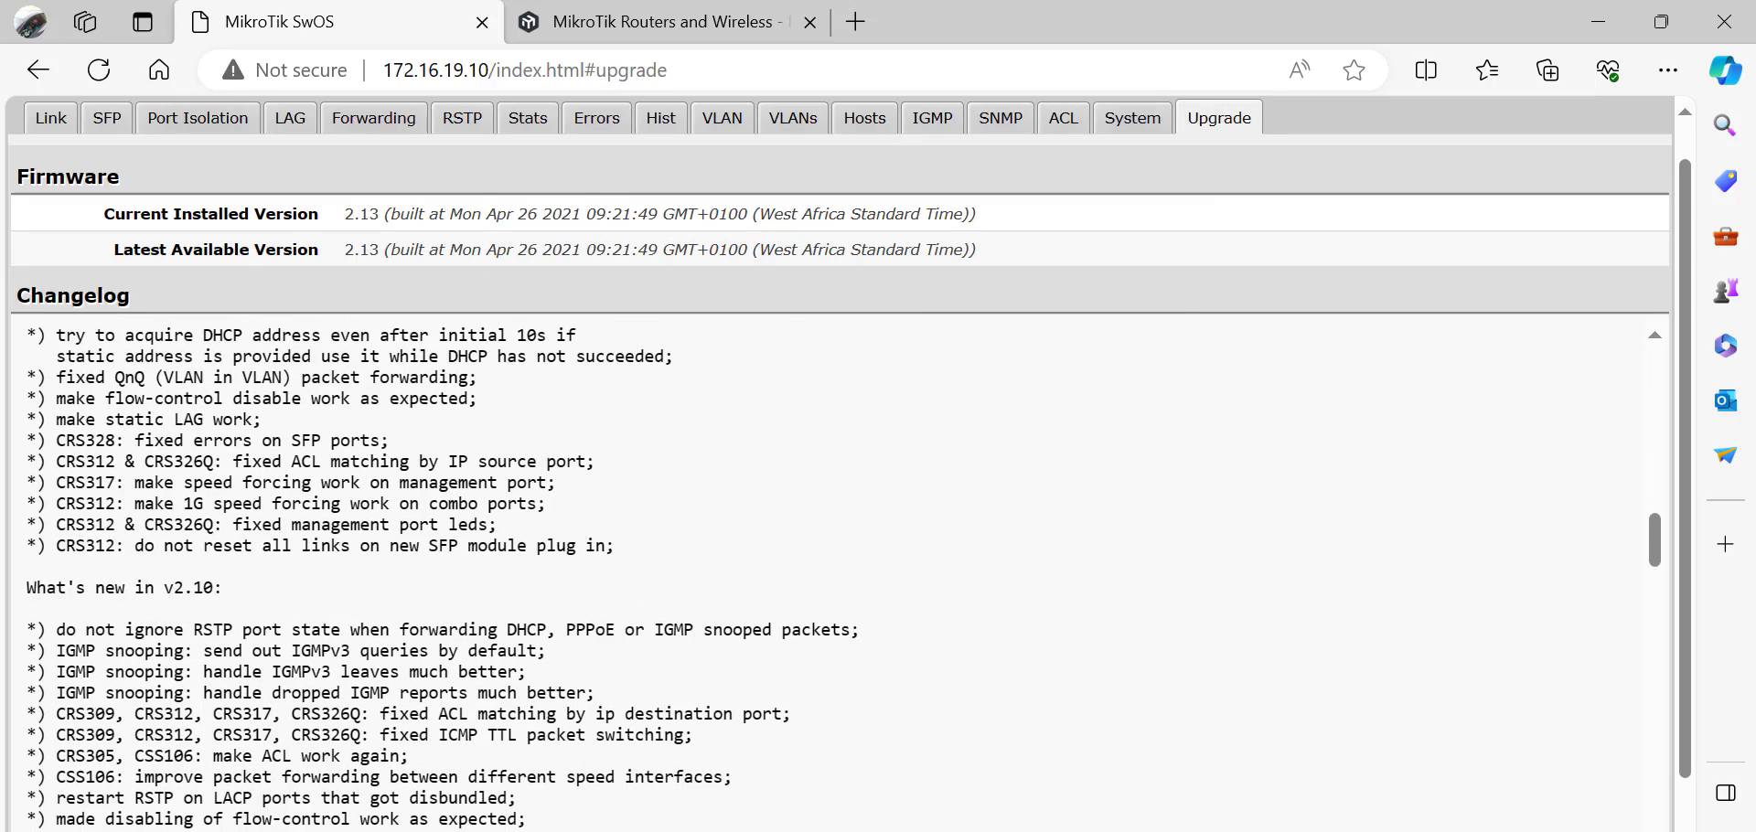
scroll(280, 553, down, 5)
scroll(280, 553, down, 15)
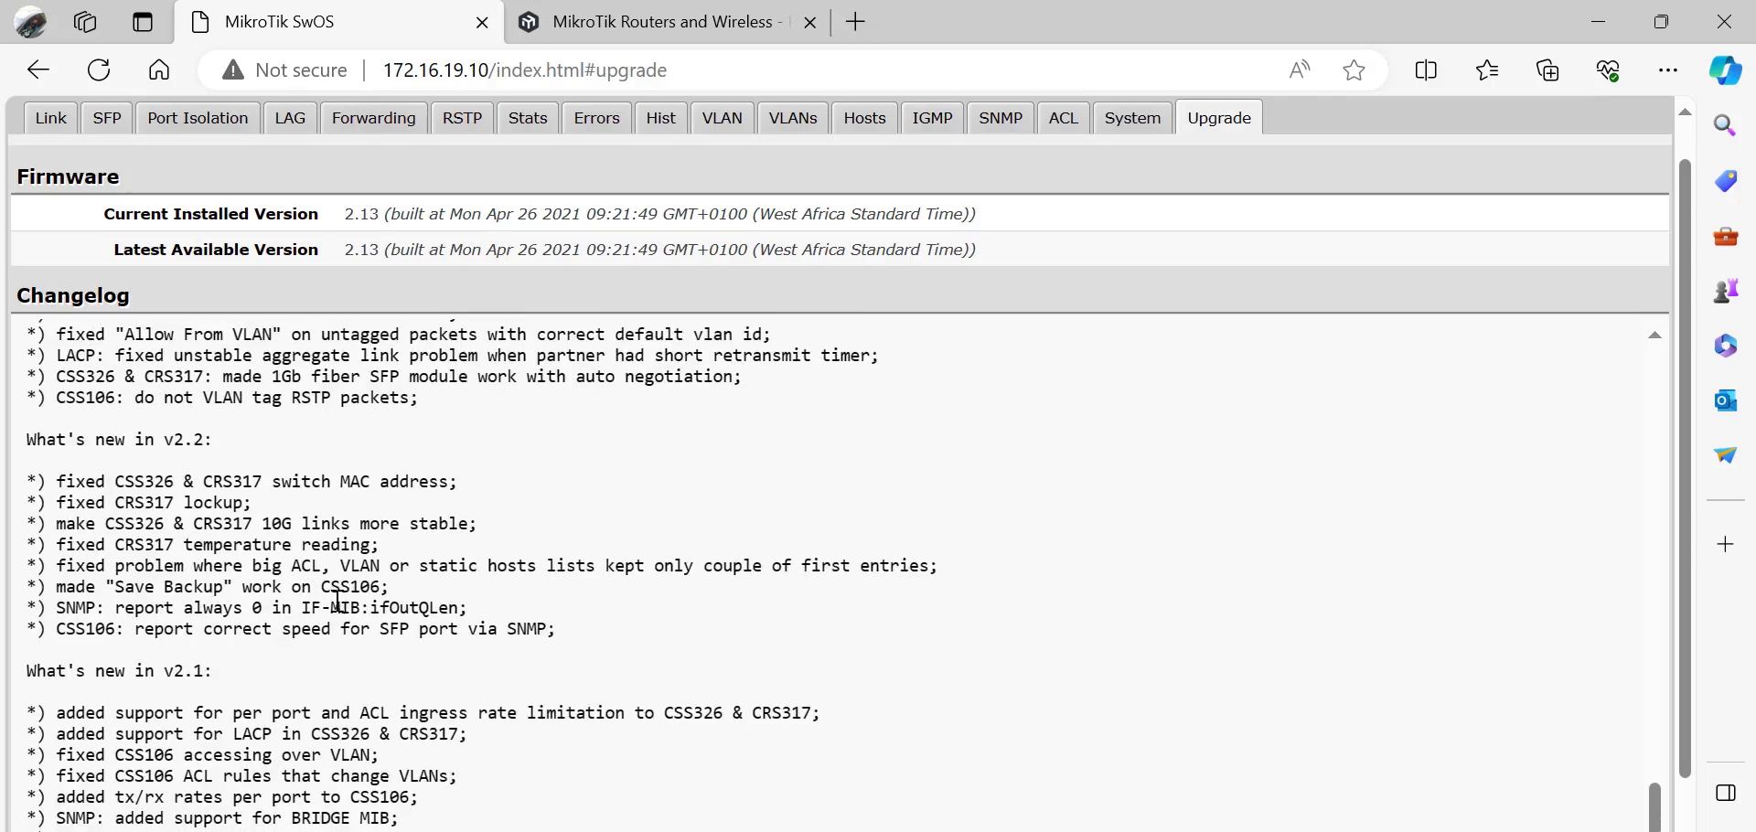
scroll(334, 595, up, 15)
scroll(326, 574, up, 5)
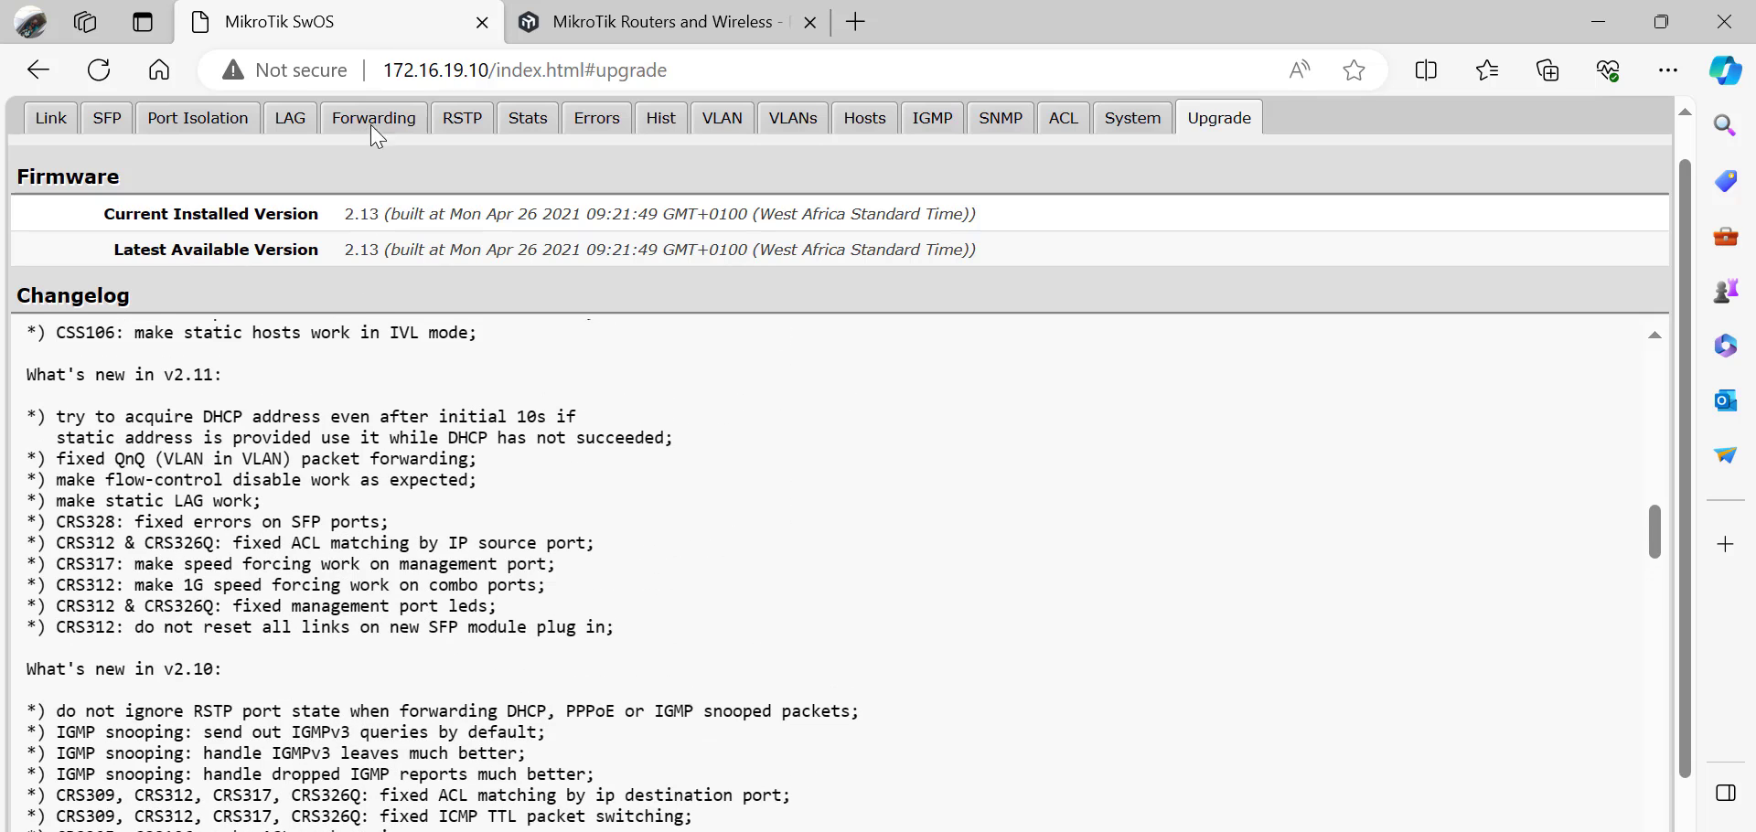
Review the system settings, including snooping, health, password and backup options, and try to restore a backup without choosing a file.
click(1130, 118)
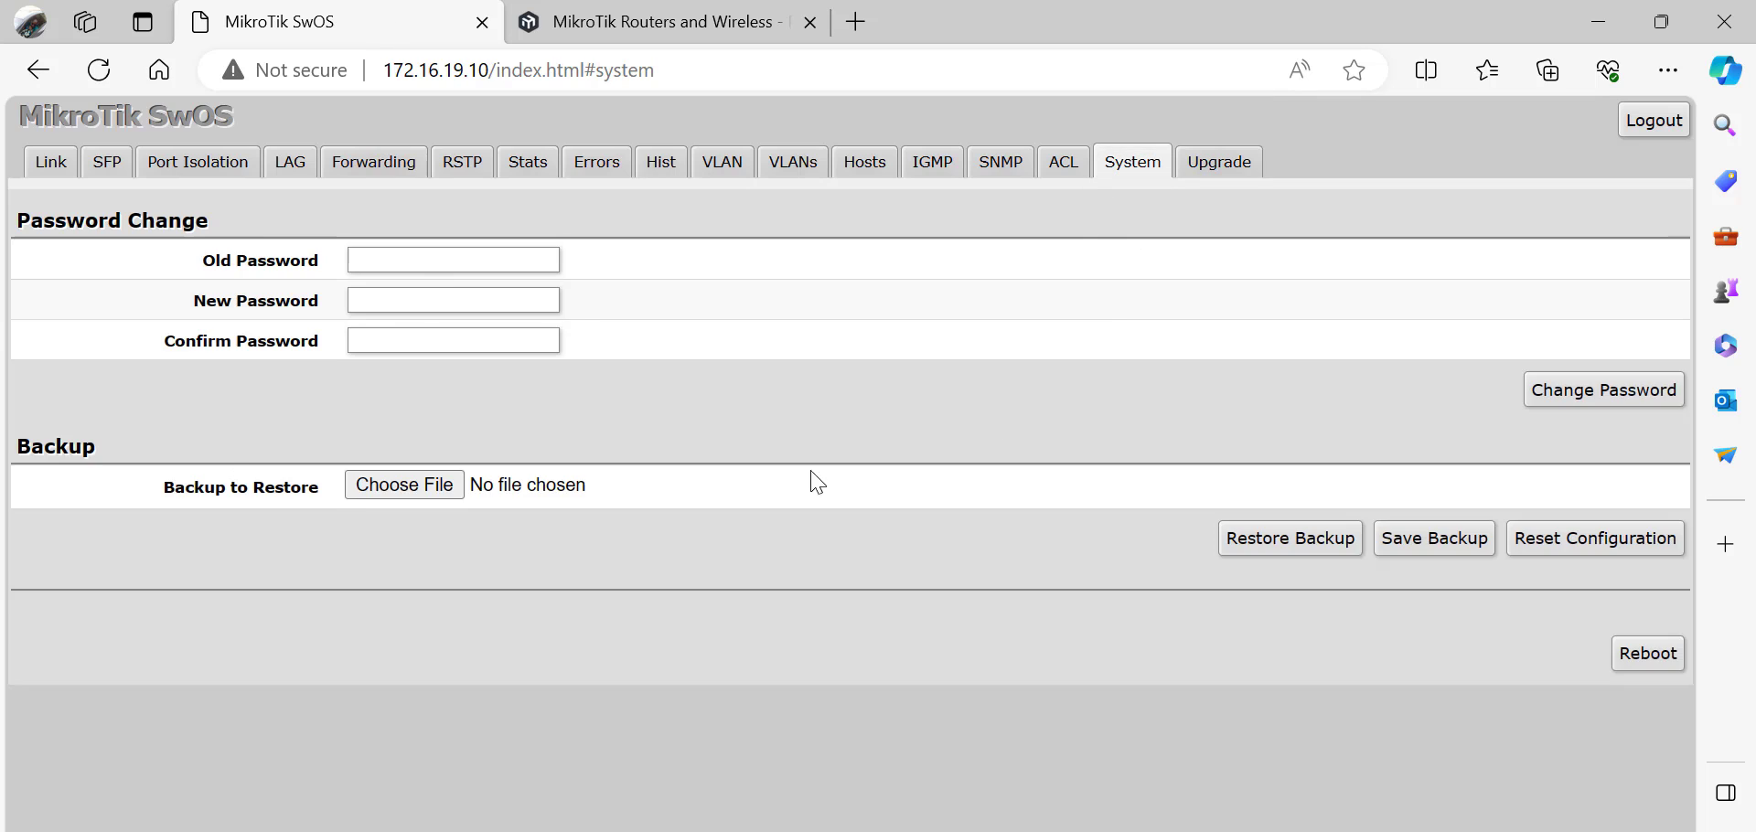
scroll(809, 480, down, 6)
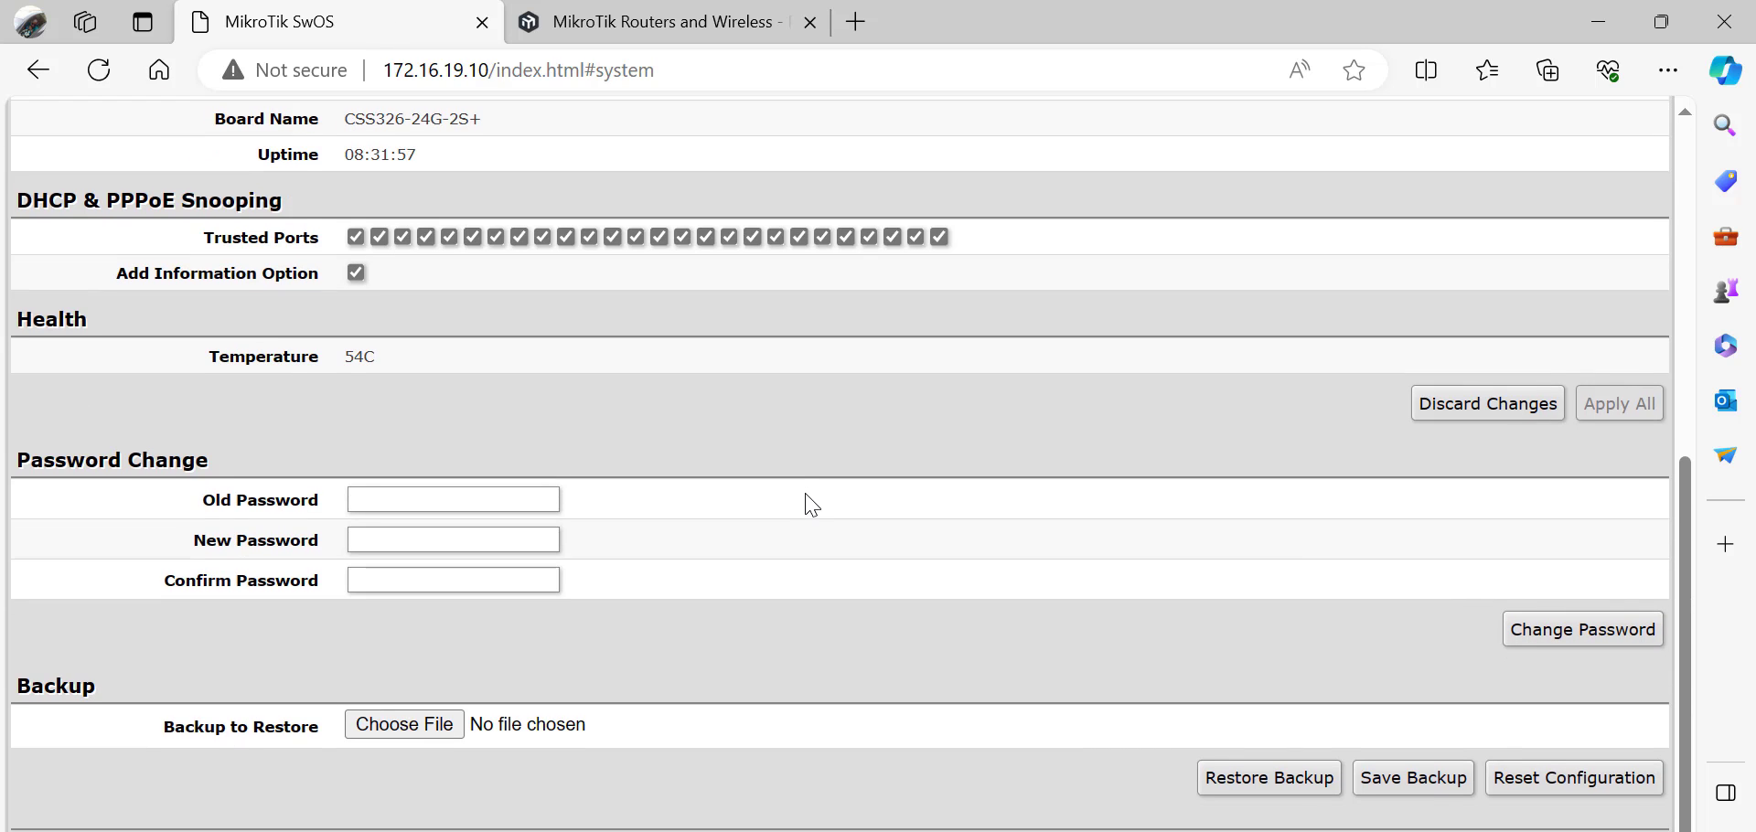
scroll(833, 522, up, 6)
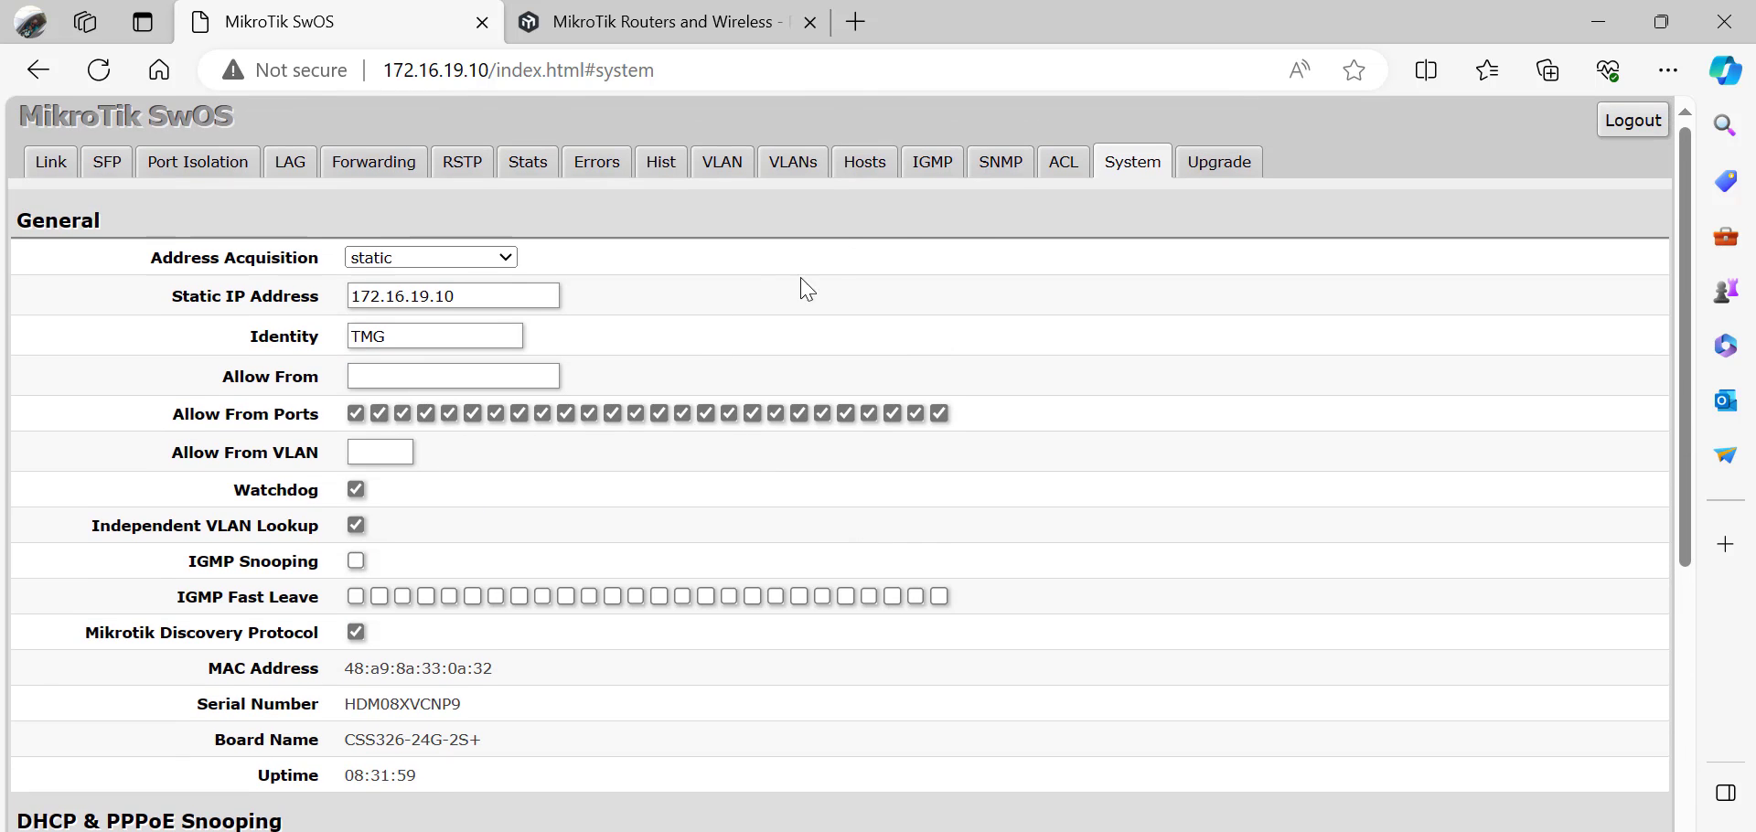
scroll(946, 412, down, 6)
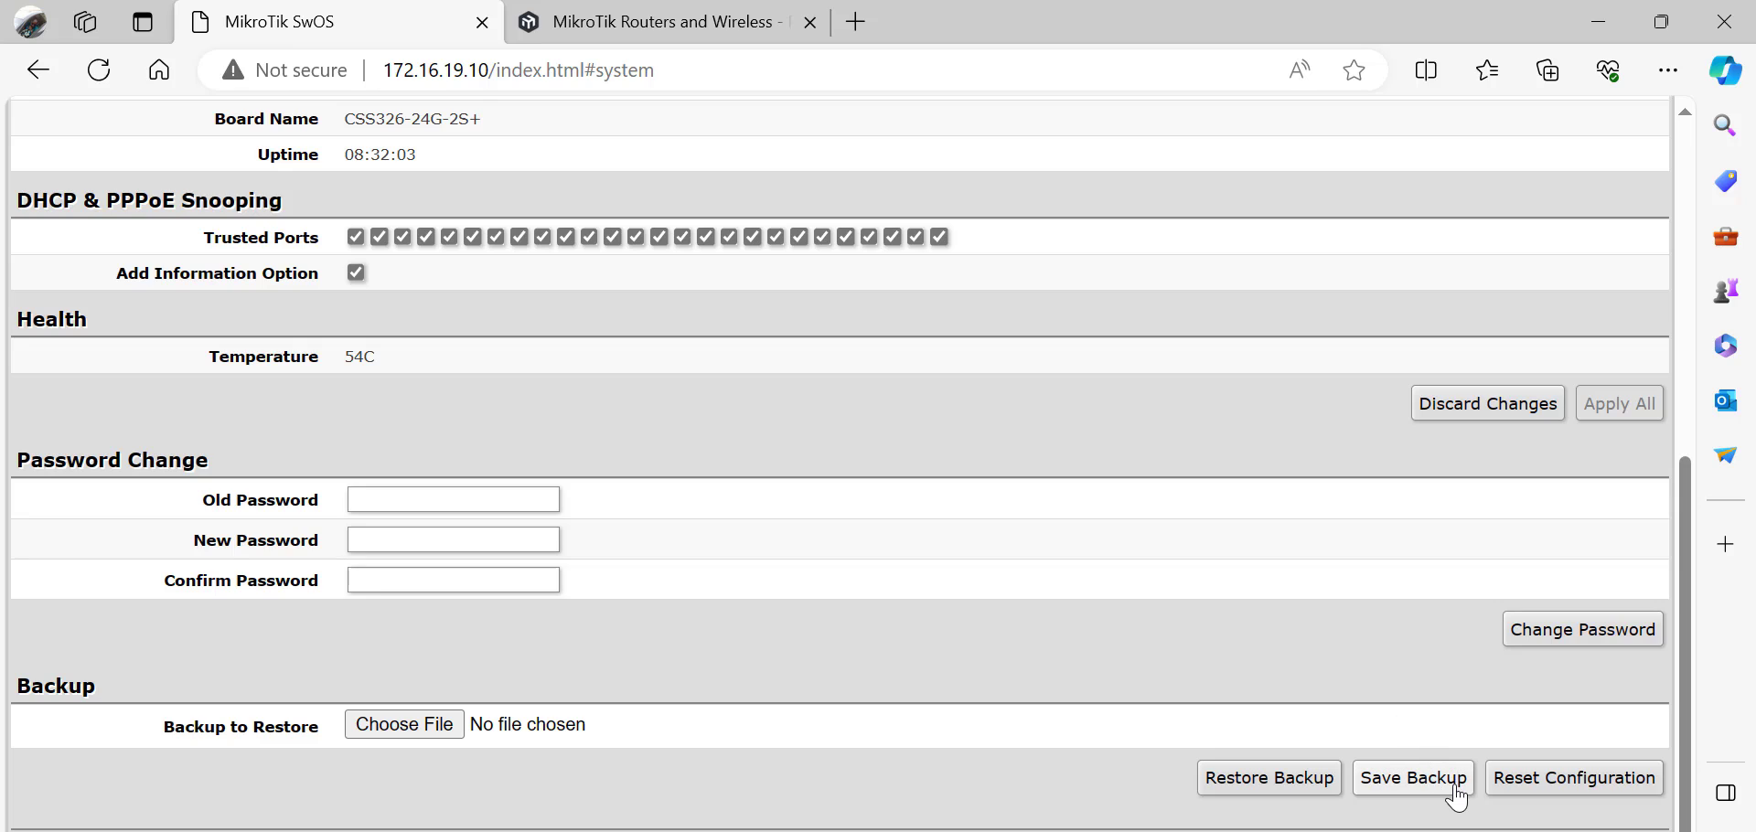
click(1239, 789)
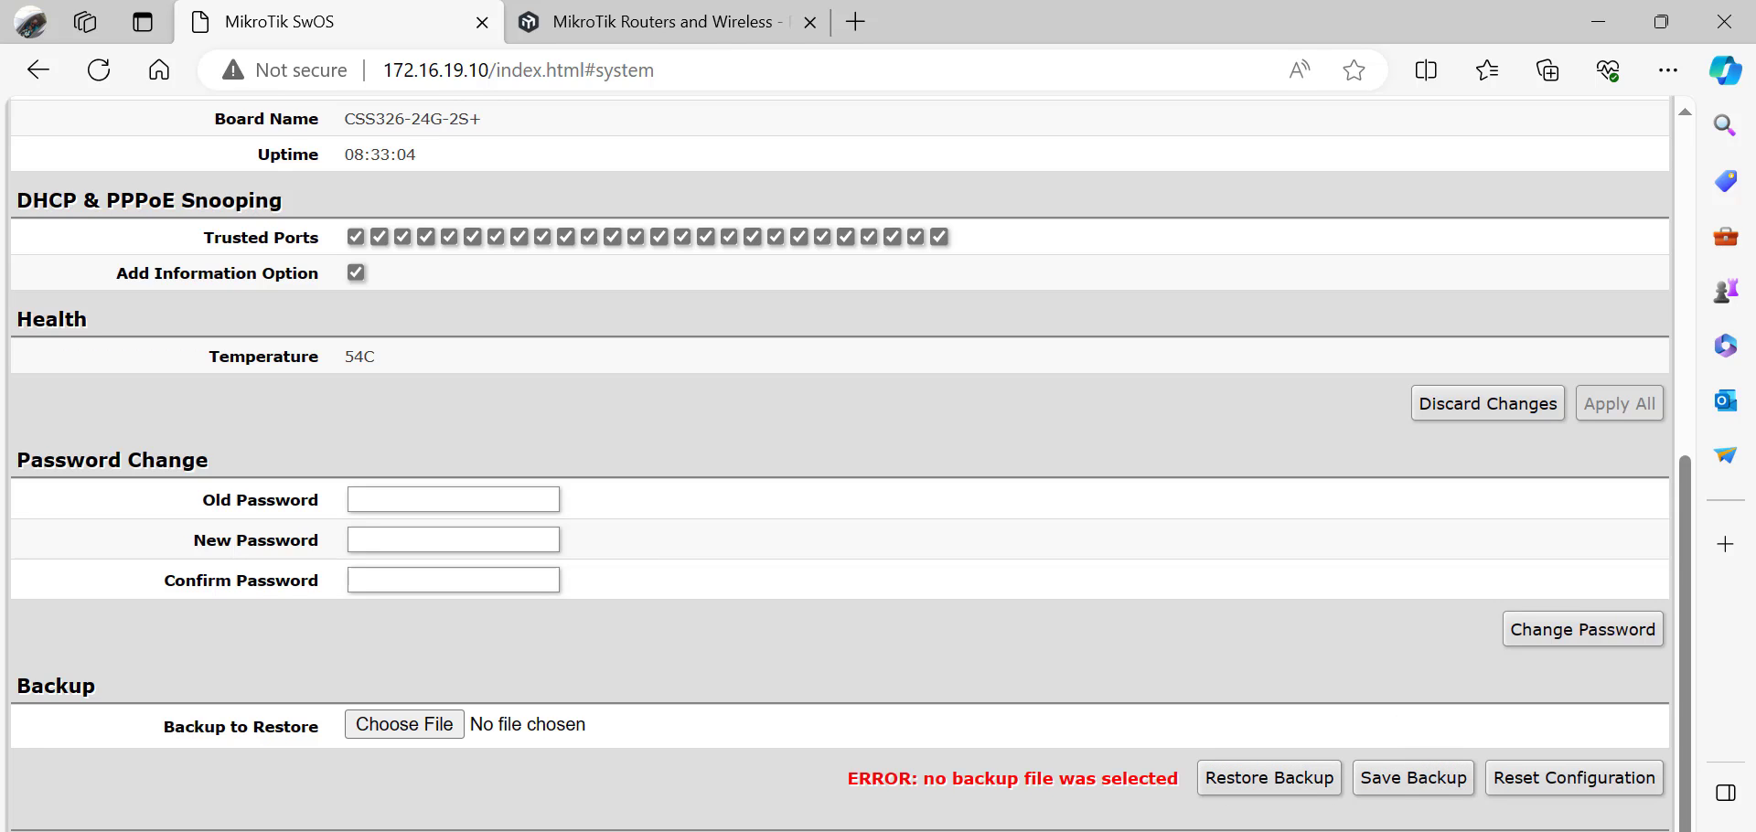